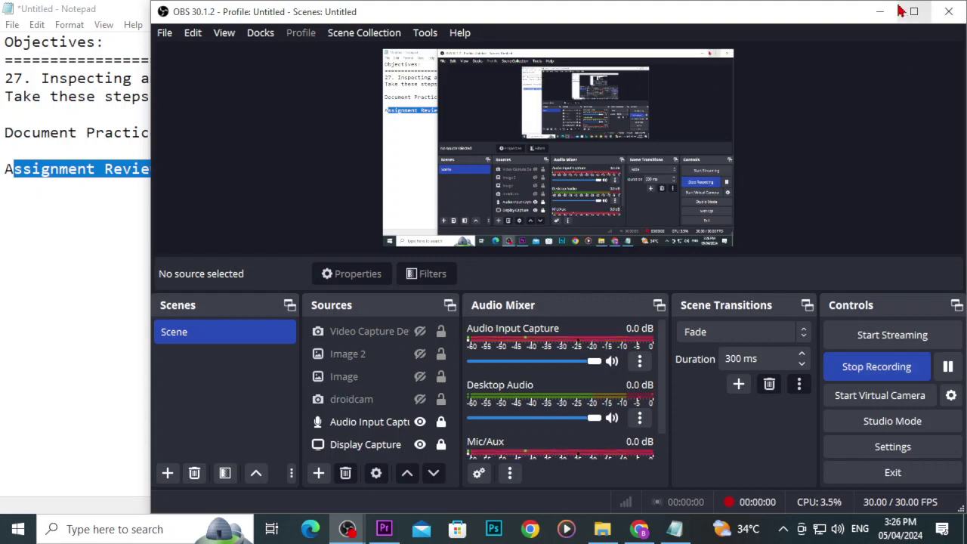
Start the OBS recording, then minimize OBS to bring the Notepad lesson notes forward.
{"action": "left_click", "coordinate": [878, 13]}
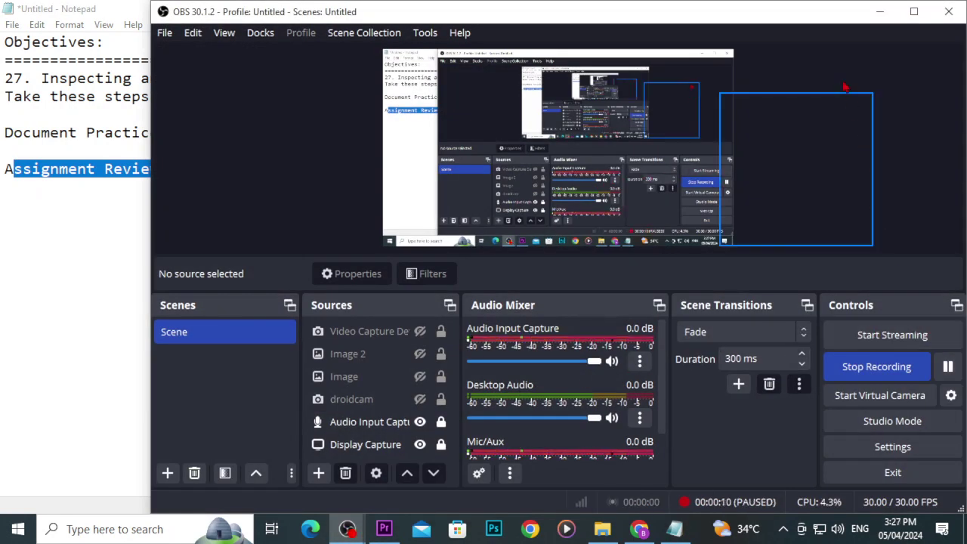
{"action": "left_click", "coordinate": [879, 11]}
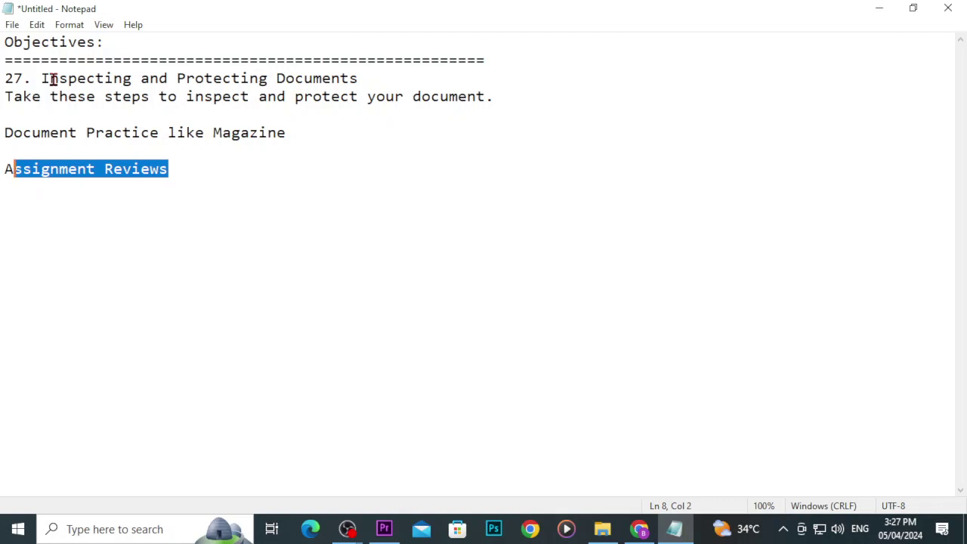
Highlight 'Inspecting' in the lesson 27 heading, then switch to Chrome's Google Classroom page.
{"action": "left_click_drag", "start_coordinate": [113, 78], "coordinate": [68, 78]}
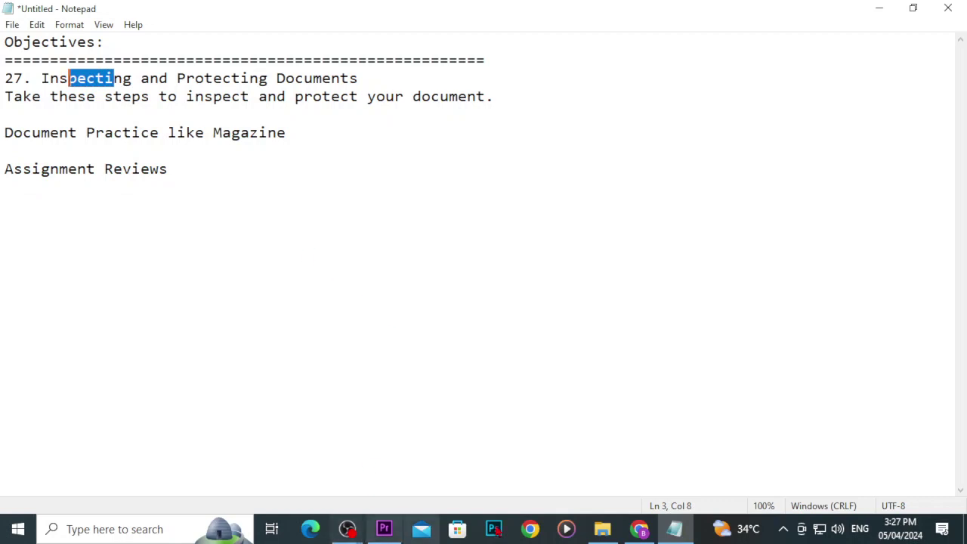
{"action": "left_click", "coordinate": [639, 529]}
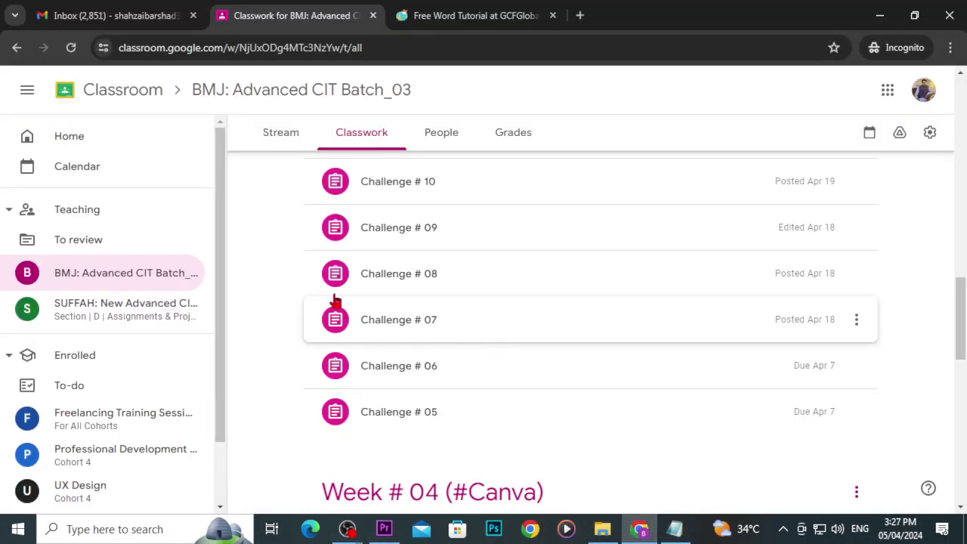
On the GCFGlobal Word tutorial tab, open lesson 27 and go back to the lesson list.
{"action": "scroll", "coordinate": [337, 298], "scroll_direction": "up", "scroll_amount": 3}
{"action": "left_click", "coordinate": [427, 29]}
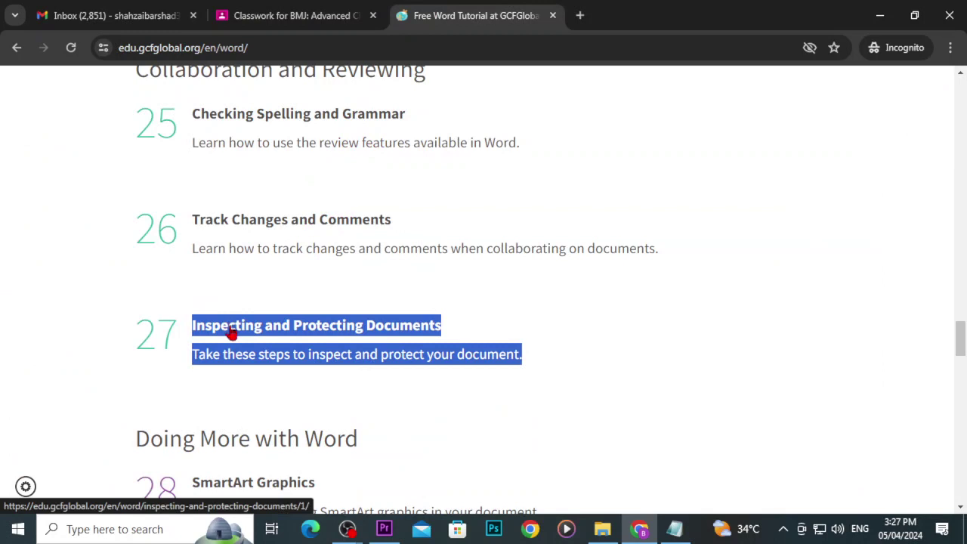
{"action": "left_click", "coordinate": [230, 331]}
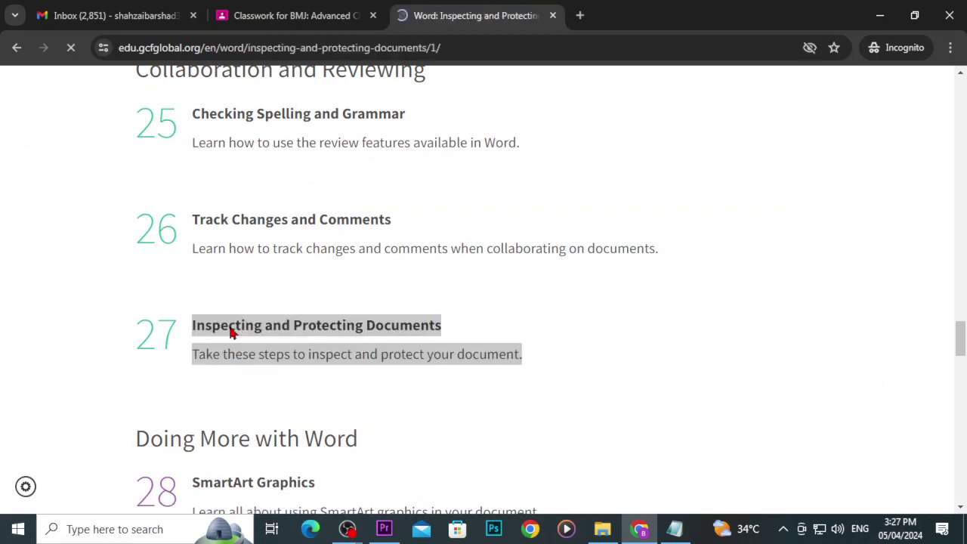
{"action": "left_click", "coordinate": [17, 47]}
Scroll through Word tutorial lessons 28 to 36, then return to the Notepad notes.
{"action": "scroll", "coordinate": [265, 330], "scroll_direction": "down", "scroll_amount": 4}
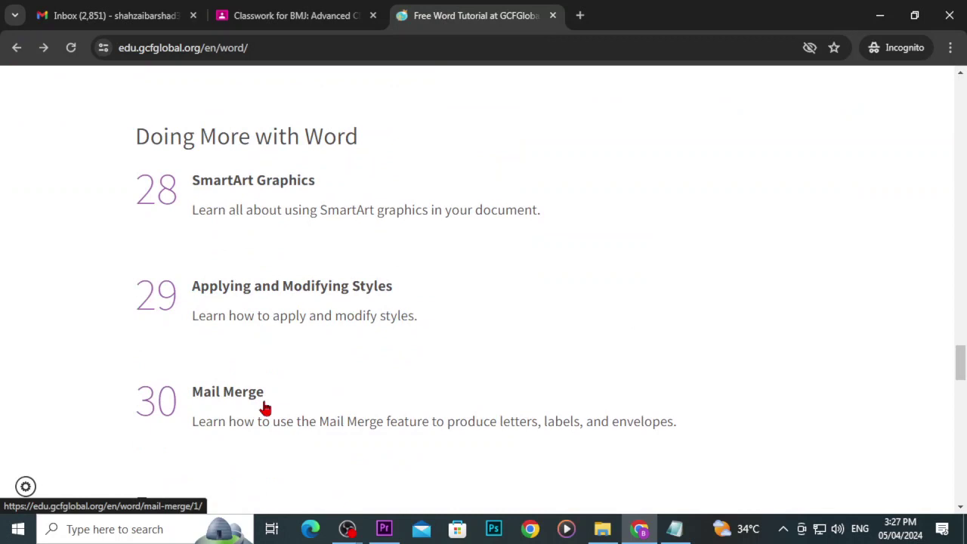
{"action": "scroll", "coordinate": [266, 407], "scroll_direction": "down", "scroll_amount": 3}
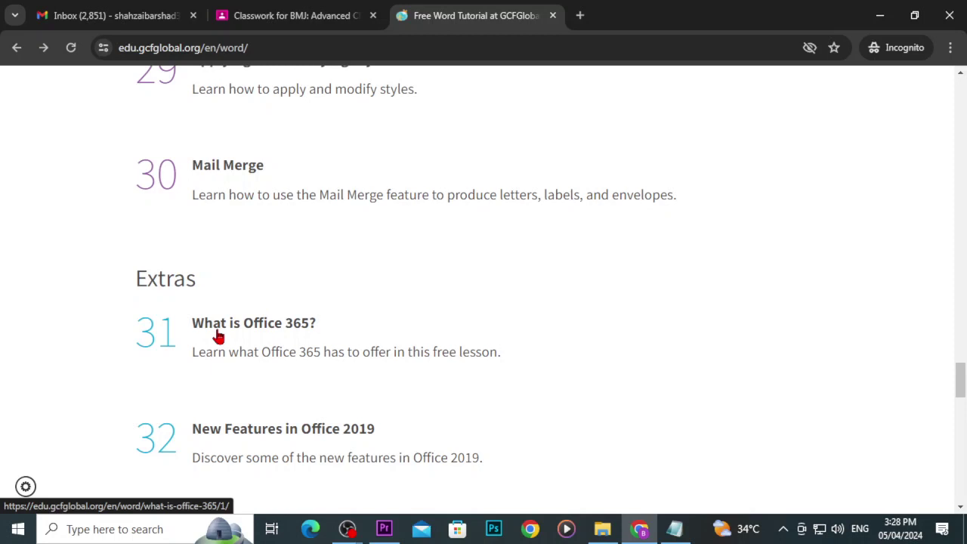
{"action": "scroll", "coordinate": [418, 404], "scroll_direction": "down", "scroll_amount": 2}
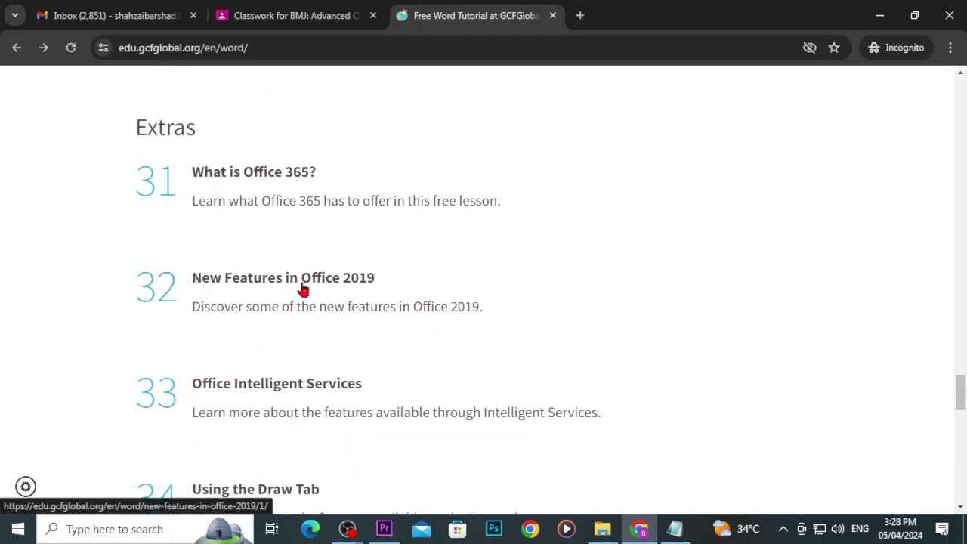
{"action": "scroll", "coordinate": [306, 306], "scroll_direction": "down", "scroll_amount": 3}
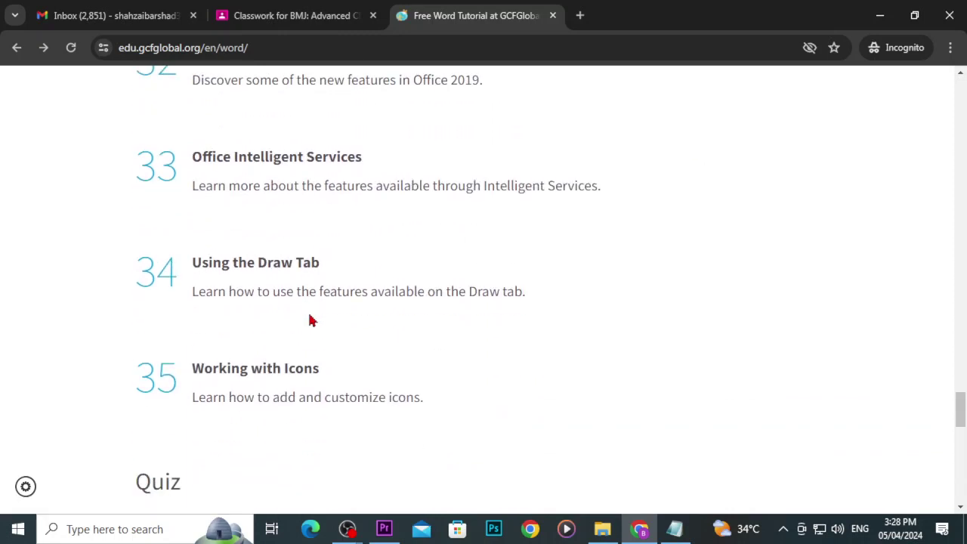
{"action": "scroll", "coordinate": [310, 325], "scroll_direction": "down", "scroll_amount": 2}
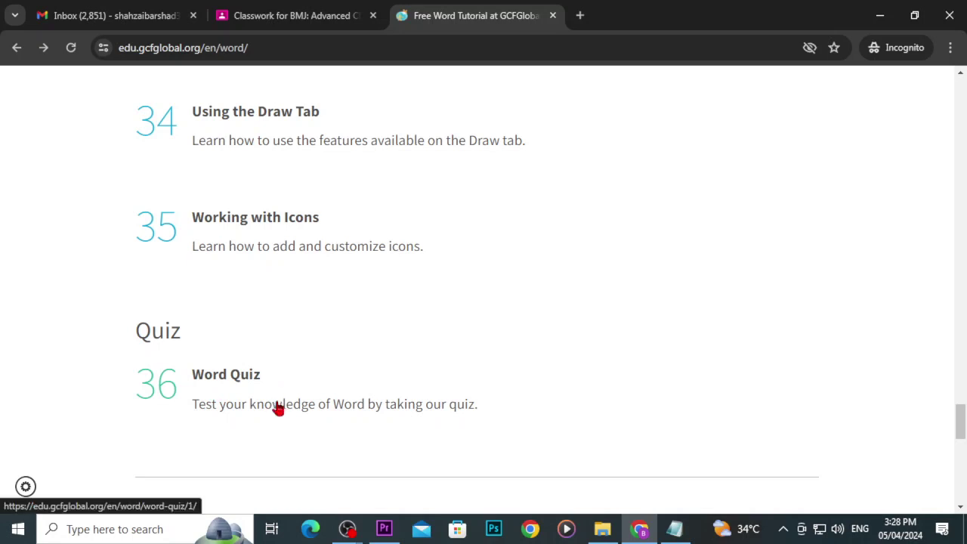
{"action": "scroll", "coordinate": [276, 408], "scroll_direction": "up", "scroll_amount": 4}
{"action": "scroll", "coordinate": [227, 287], "scroll_direction": "down", "scroll_amount": 1}
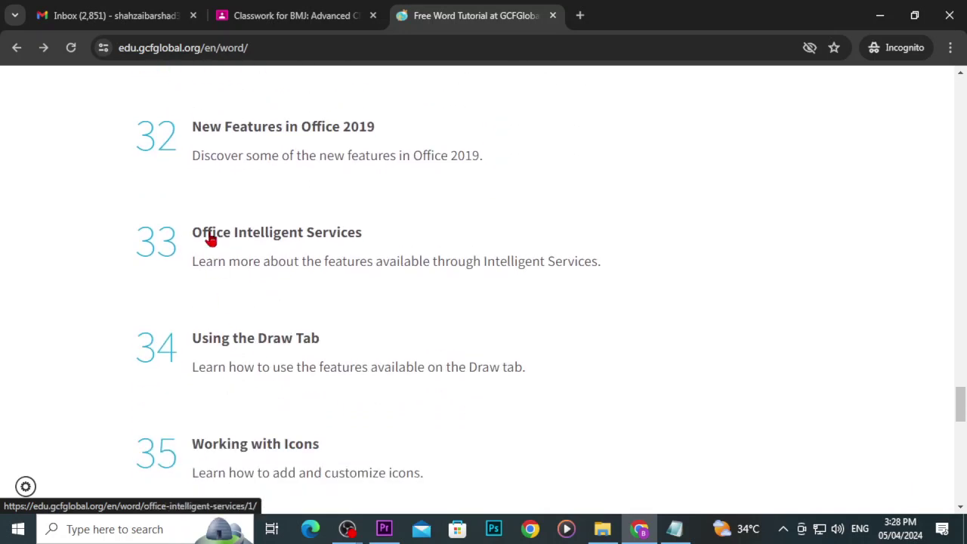
{"action": "scroll", "coordinate": [295, 321], "scroll_direction": "up", "scroll_amount": 3}
{"action": "scroll", "coordinate": [244, 183], "scroll_direction": "up", "scroll_amount": 1}
{"action": "scroll", "coordinate": [136, 269], "scroll_direction": "up", "scroll_amount": 2}
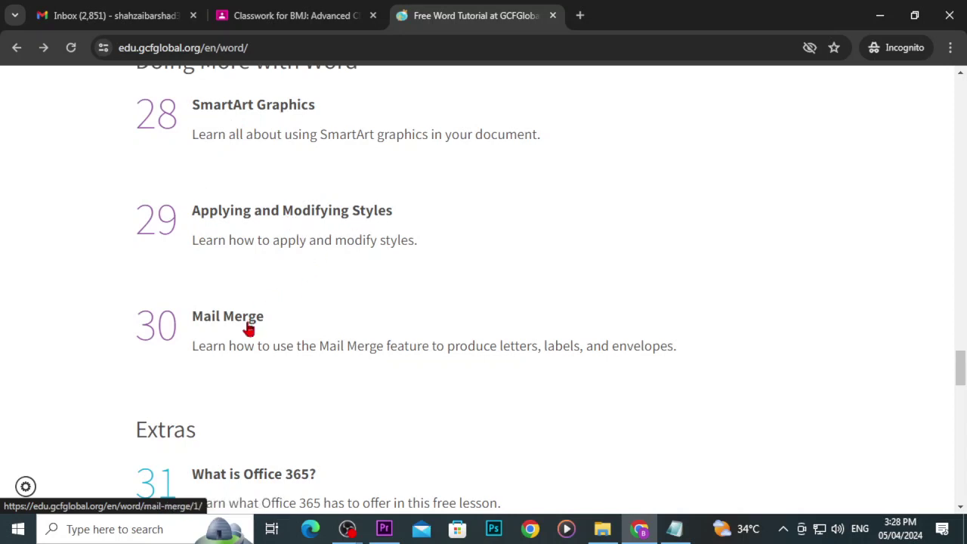
{"action": "scroll", "coordinate": [247, 329], "scroll_direction": "up", "scroll_amount": 1}
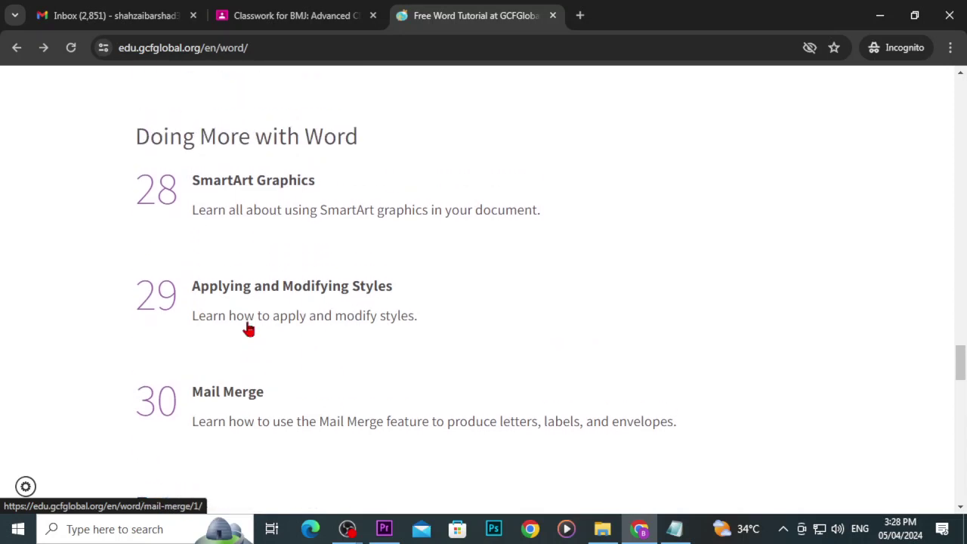
{"action": "scroll", "coordinate": [248, 329], "scroll_direction": "up", "scroll_amount": 2}
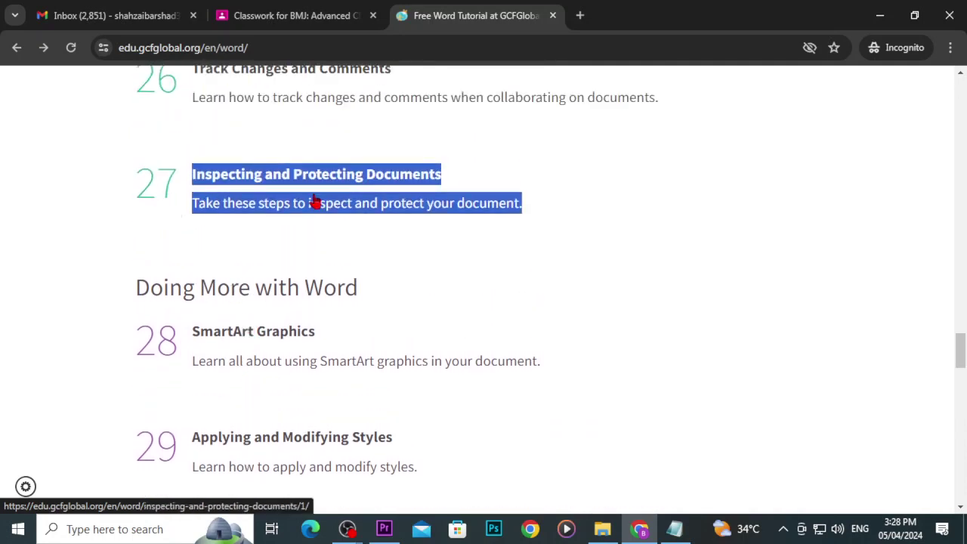
{"action": "left_click", "coordinate": [674, 529]}
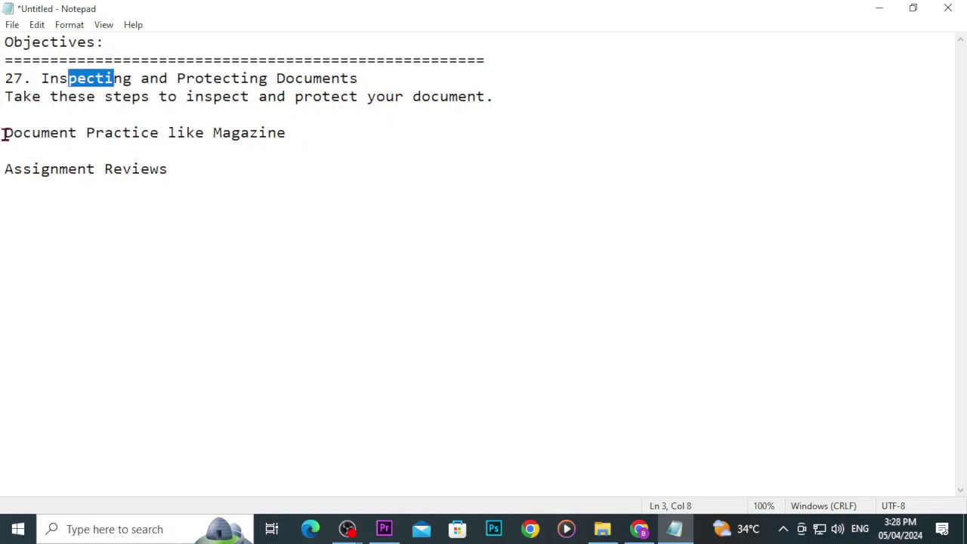
Highlight the 'Document Practice like Magazine' and 'Assignment Reviews' lines, then minimize Notepad.
{"action": "left_click_drag", "start_coordinate": [5, 133], "coordinate": [288, 140]}
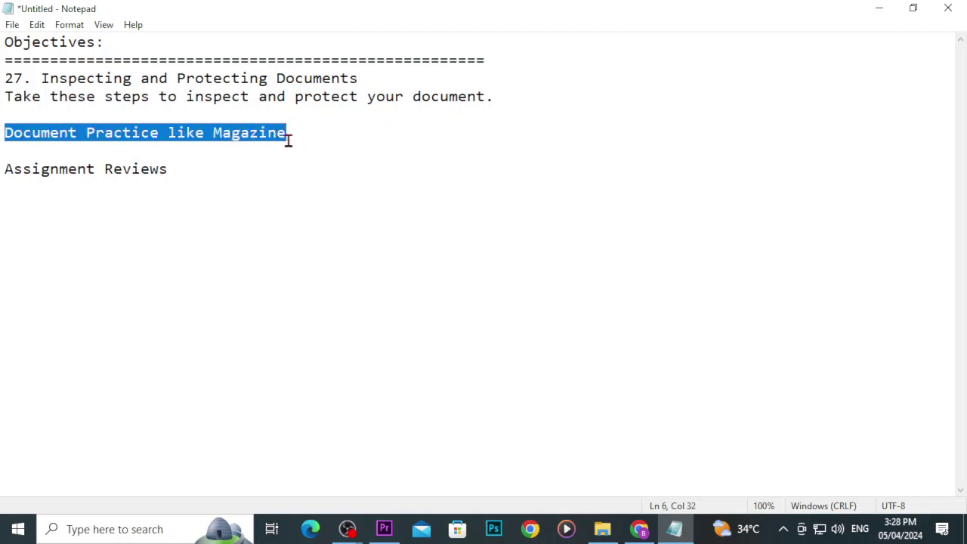
{"action": "left_click_drag", "start_coordinate": [170, 173], "coordinate": [9, 171]}
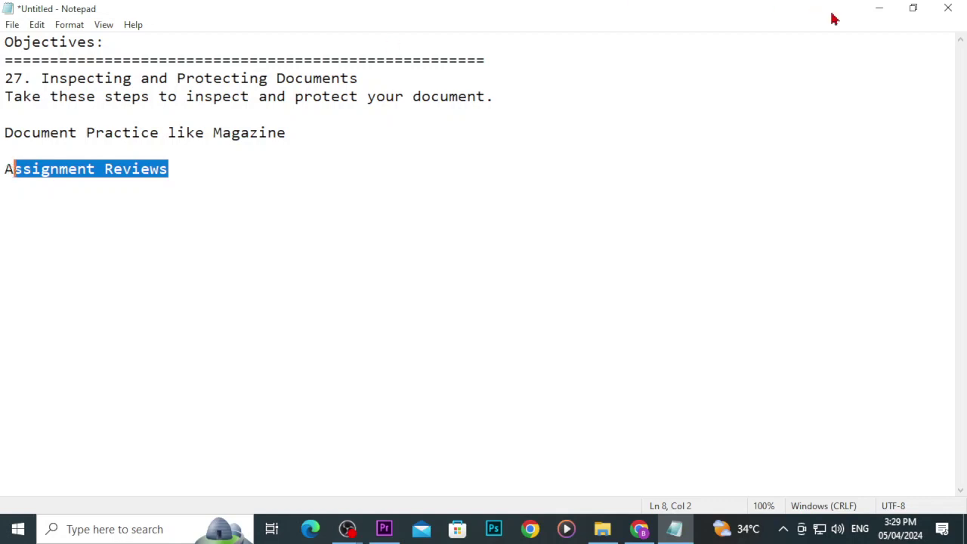
{"action": "left_click", "coordinate": [877, 10]}
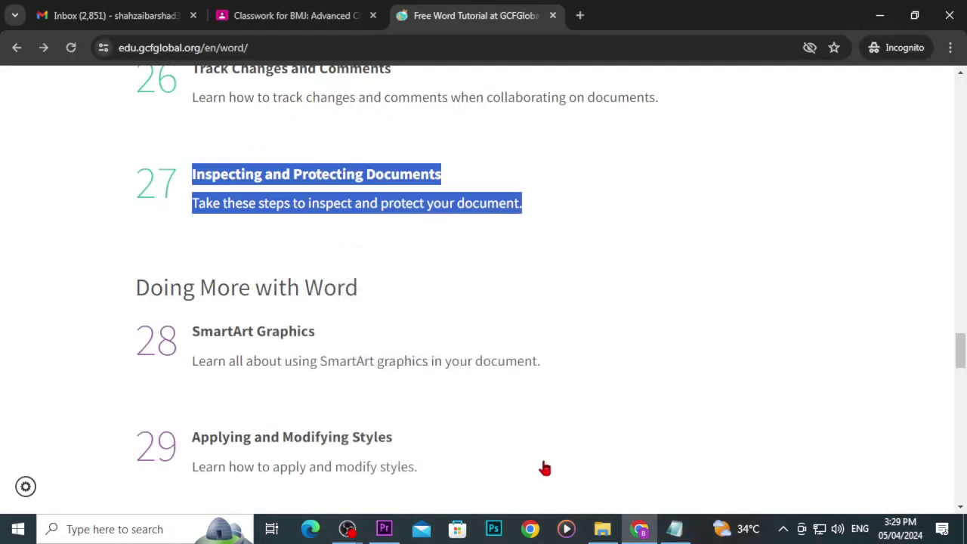
Open the 'Inspecting and Protecting Documents' lesson and click its practice document download link.
{"action": "left_click", "coordinate": [324, 174]}
{"action": "scroll", "coordinate": [350, 277], "scroll_direction": "down", "scroll_amount": 1}
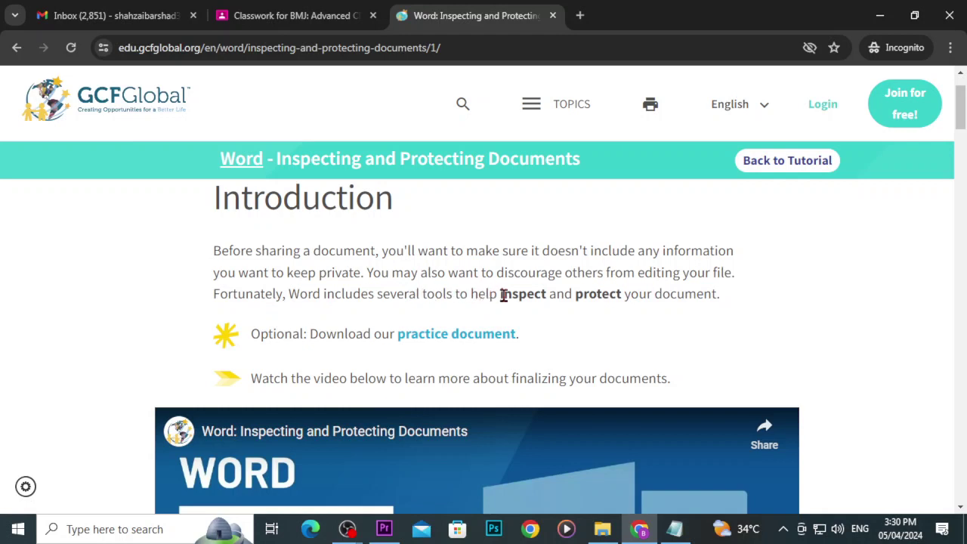
{"action": "scroll", "coordinate": [581, 321], "scroll_direction": "down", "scroll_amount": 1}
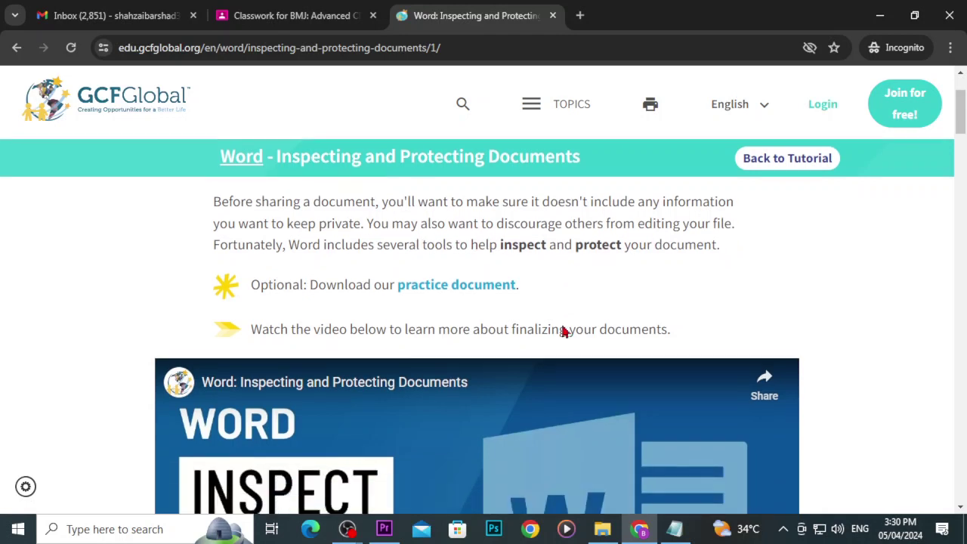
{"action": "left_click", "coordinate": [475, 260]}
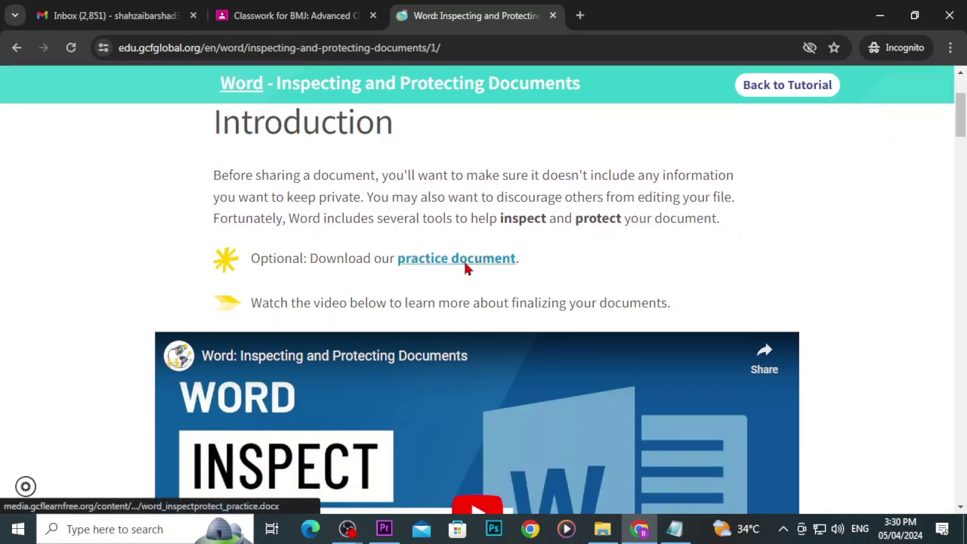
Save word_inspectprotect_practice.docx to Downloads and open it from Chrome's download list.
{"action": "scroll", "coordinate": [100, 195], "scroll_direction": "up", "scroll_amount": 3}
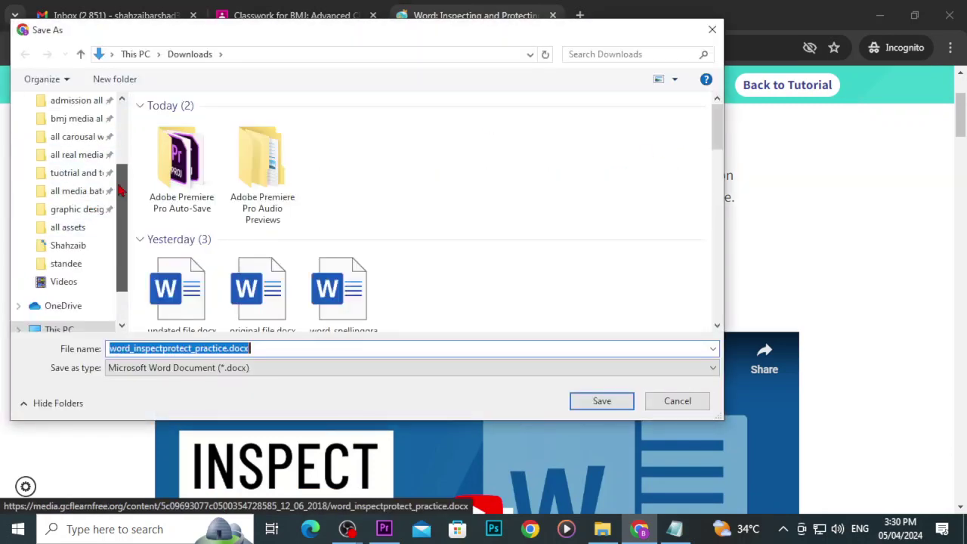
{"action": "left_click", "coordinate": [83, 148]}
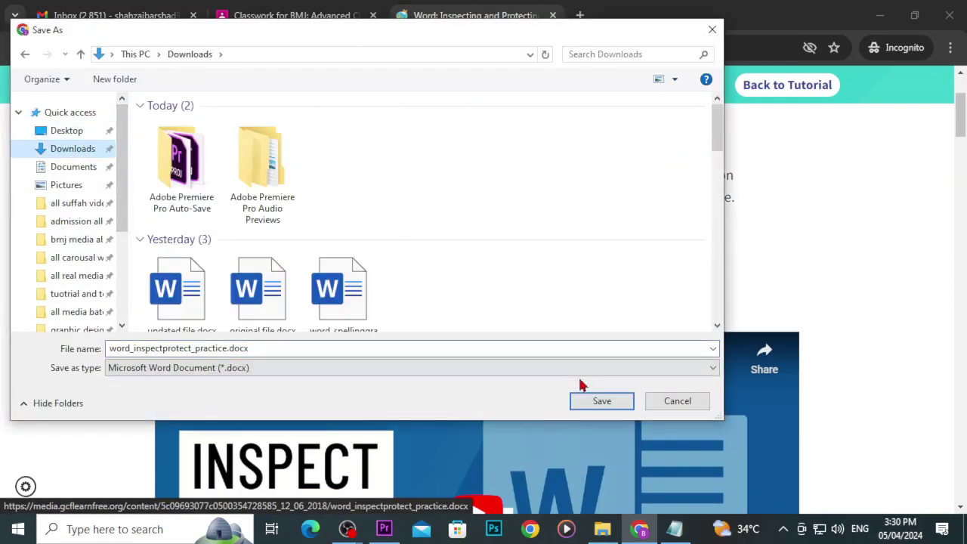
{"action": "left_click", "coordinate": [594, 400]}
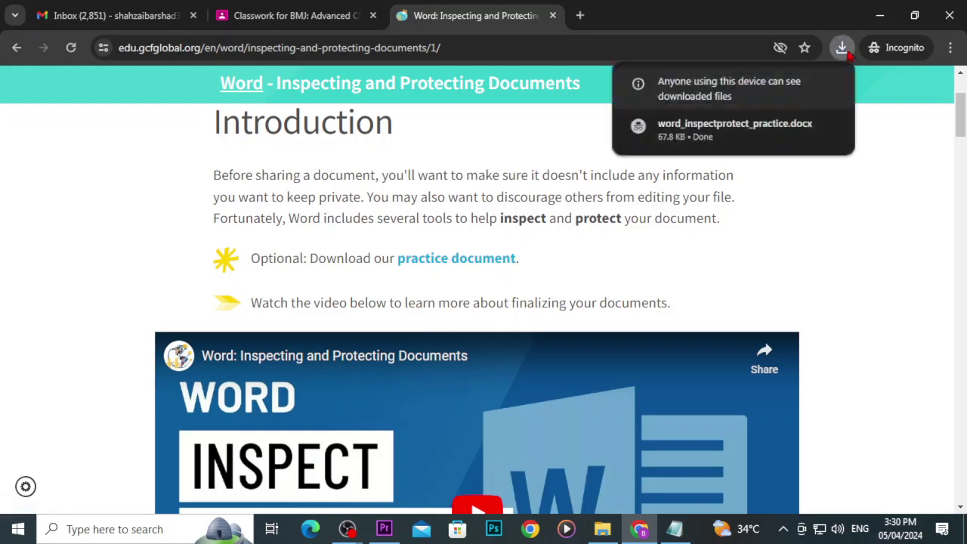
{"action": "left_click", "coordinate": [841, 47]}
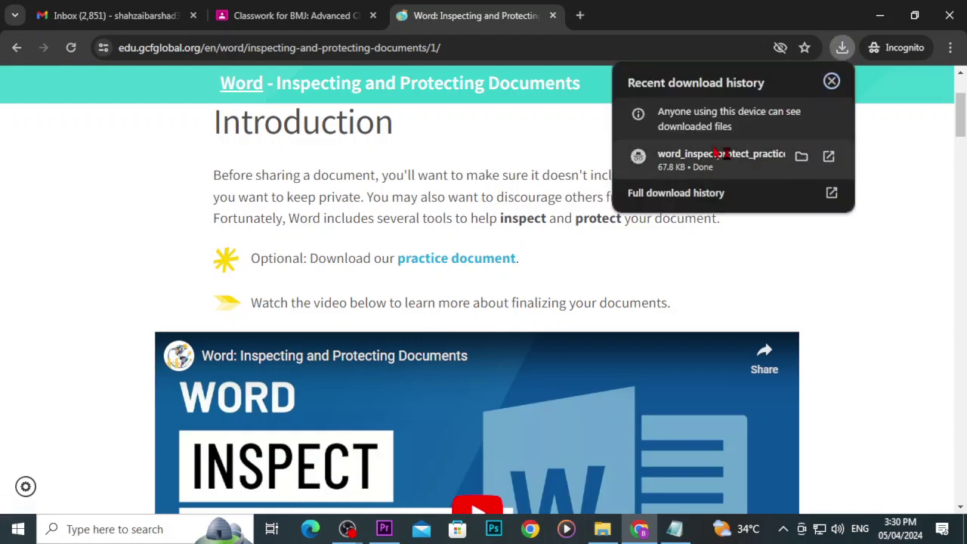
{"action": "left_click", "coordinate": [715, 153]}
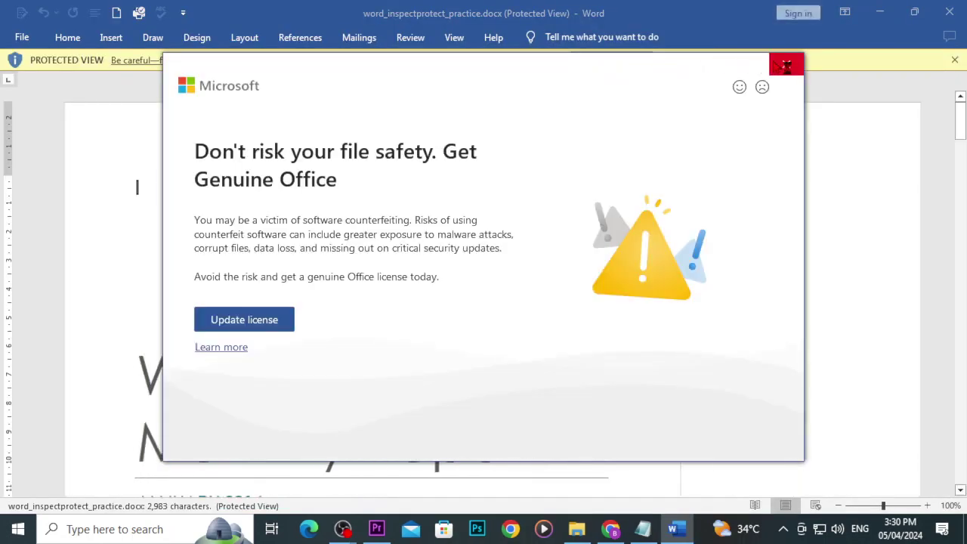
Enable editing on the practice report and preview its five pages at 44% zoom before zooming back in.
{"action": "left_click", "coordinate": [784, 63]}
{"action": "left_click", "coordinate": [611, 62]}
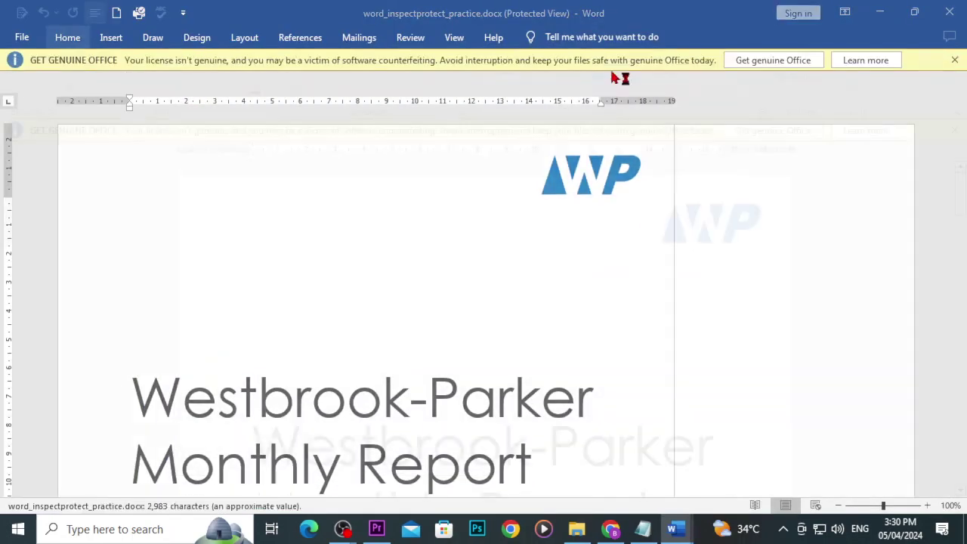
{"action": "scroll", "coordinate": [643, 274], "scroll_direction": "down", "scroll_amount": 1}
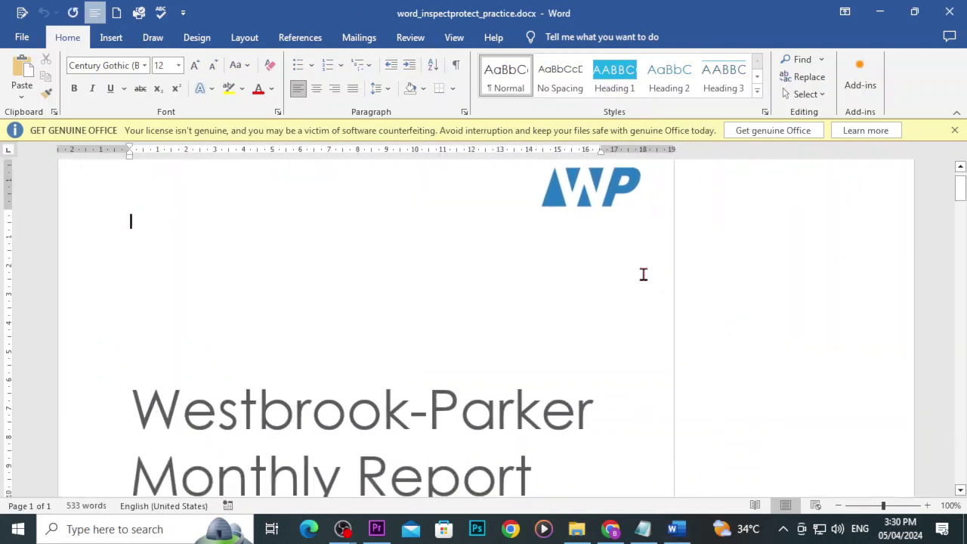
{"action": "scroll", "coordinate": [643, 279], "scroll_direction": "down", "scroll_amount": 2}
{"action": "scroll", "coordinate": [643, 283], "scroll_direction": "down", "scroll_amount": 1}
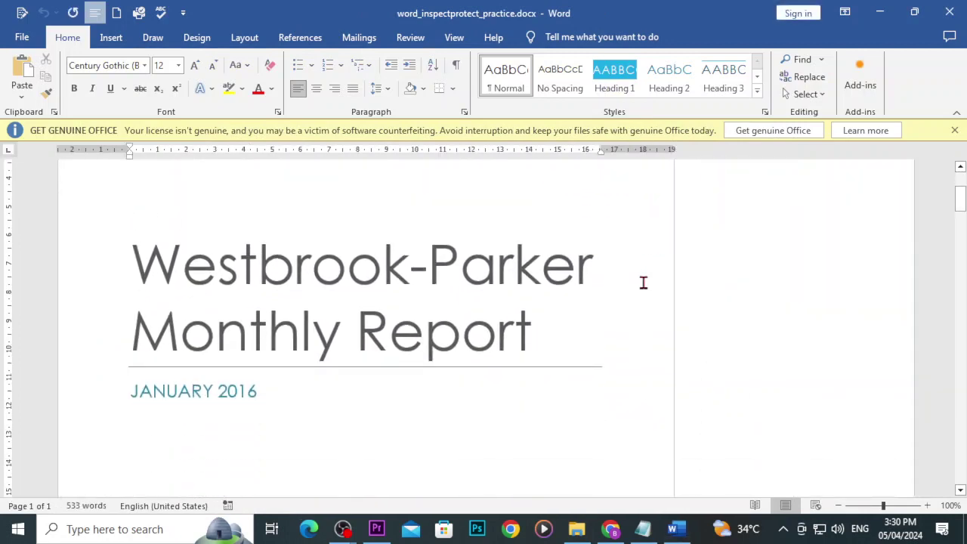
{"action": "scroll", "coordinate": [455, 365], "scroll_direction": "down", "scroll_amount": 5}
{"action": "scroll", "coordinate": [455, 365], "scroll_direction": "down", "scroll_amount": 5}
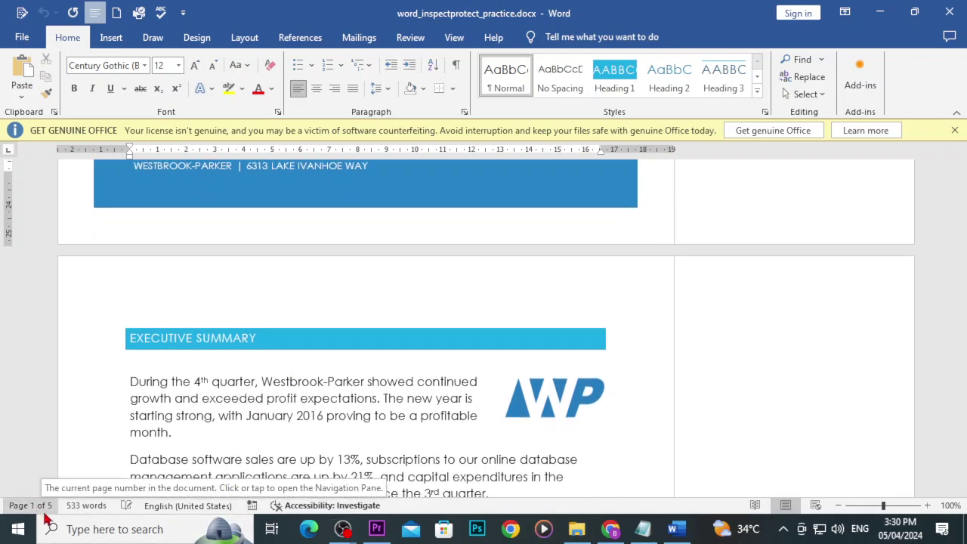
{"action": "left_click", "coordinate": [861, 506]}
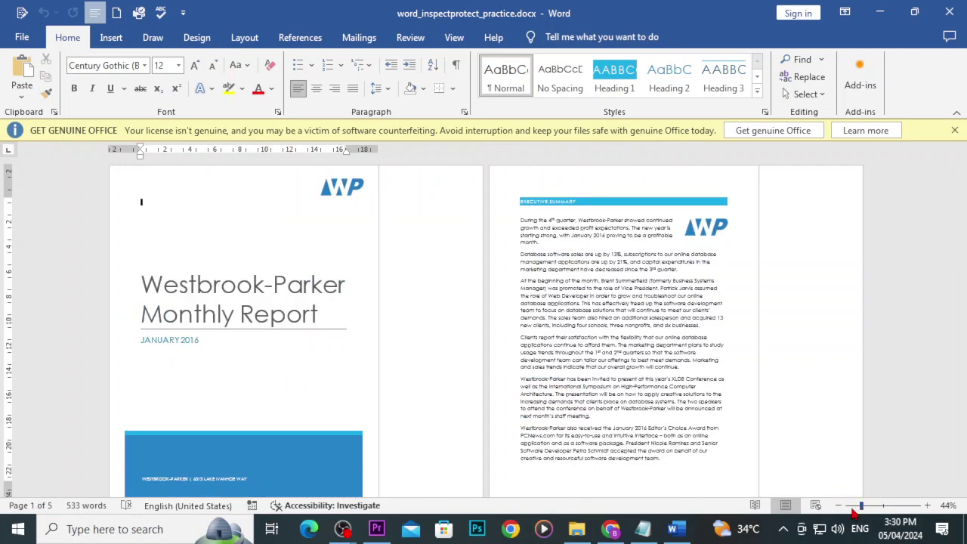
{"action": "left_click", "coordinate": [852, 510]}
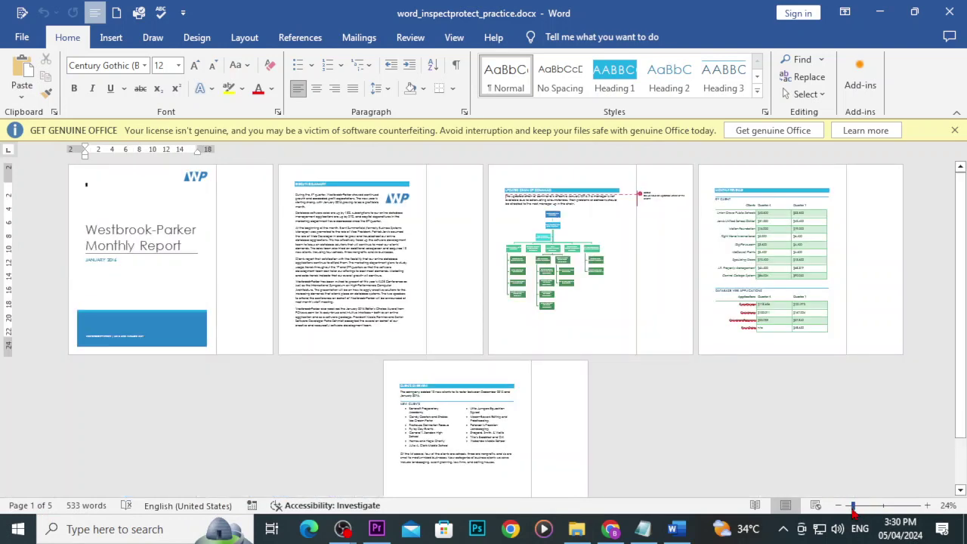
{"action": "left_click", "coordinate": [876, 506]}
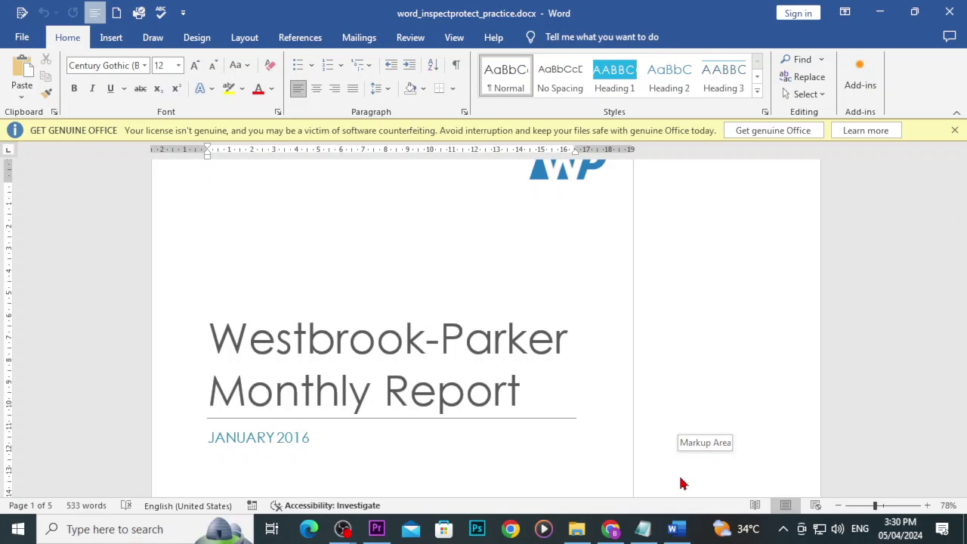
Close the GET GENUINE OFFICE banner and open the File backstage Home page.
{"action": "left_click", "coordinate": [954, 132]}
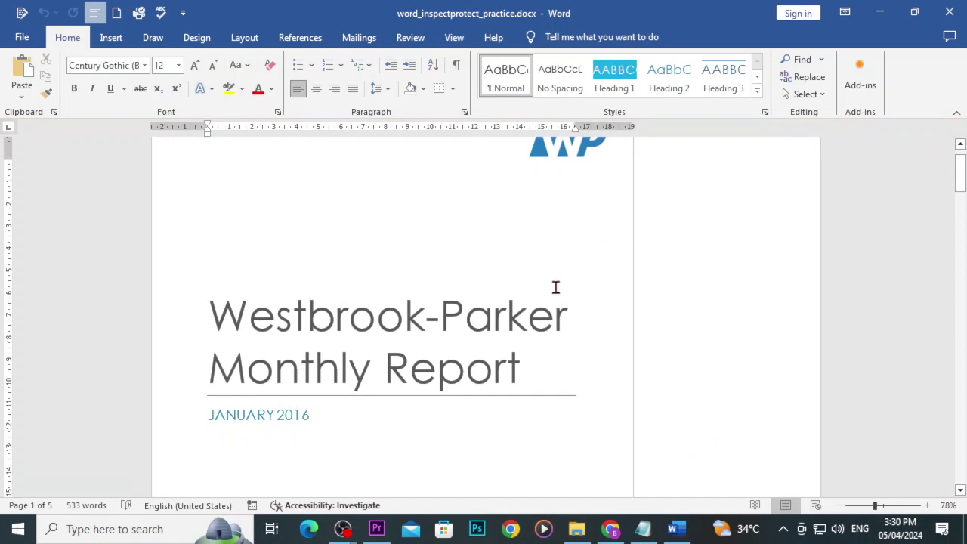
{"action": "scroll", "coordinate": [555, 287], "scroll_direction": "up", "scroll_amount": 1}
{"action": "scroll", "coordinate": [555, 287], "scroll_direction": "up", "scroll_amount": 1}
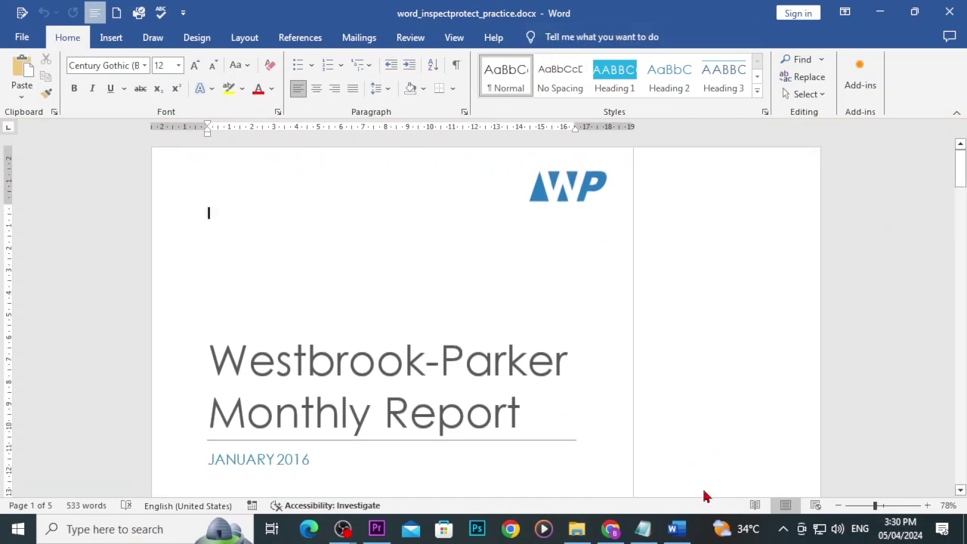
{"action": "left_click", "coordinate": [23, 39]}
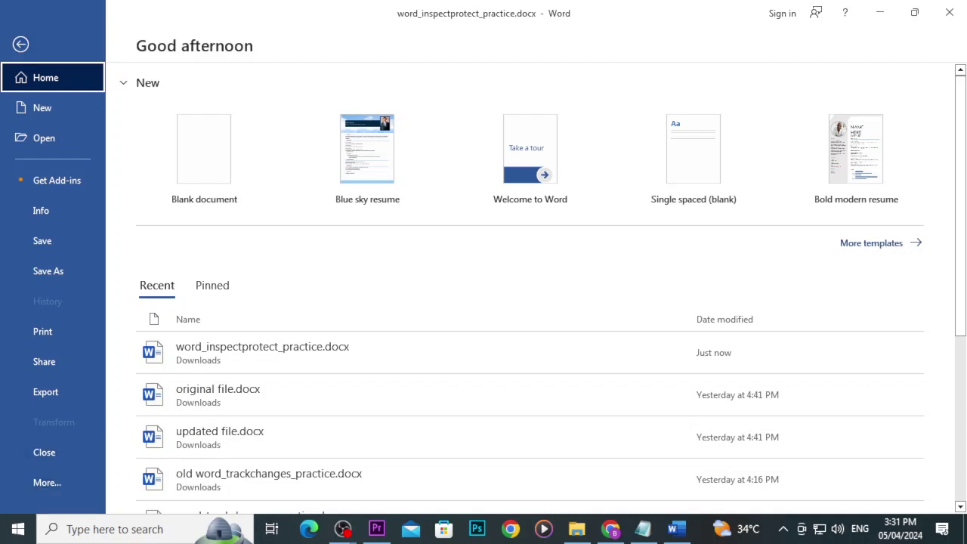
{"action": "left_click", "coordinate": [610, 528]}
{"action": "scroll", "coordinate": [409, 247], "scroll_direction": "down", "scroll_amount": 3}
{"action": "scroll", "coordinate": [409, 247], "scroll_direction": "down", "scroll_amount": 3}
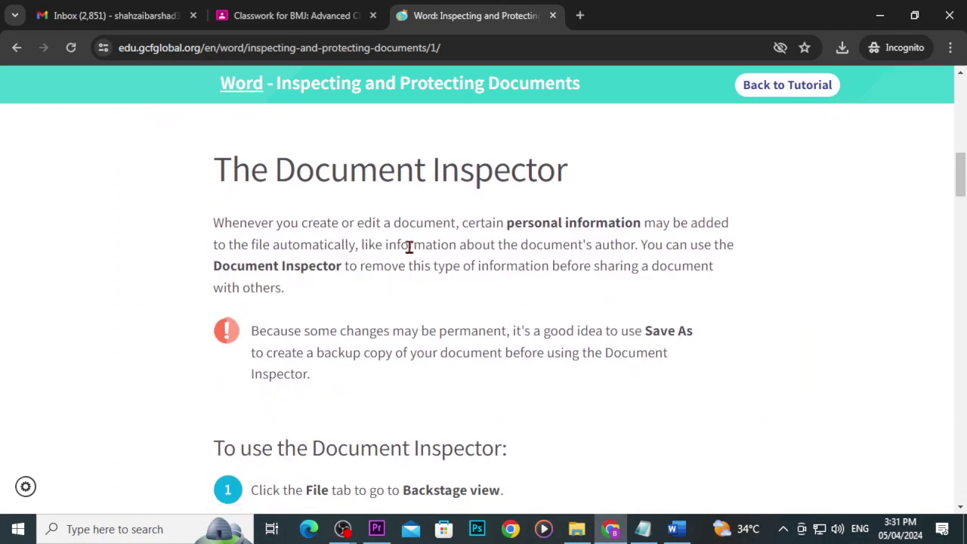
{"action": "scroll", "coordinate": [249, 287], "scroll_direction": "down", "scroll_amount": 2}
{"action": "scroll", "coordinate": [244, 334], "scroll_direction": "down", "scroll_amount": 1}
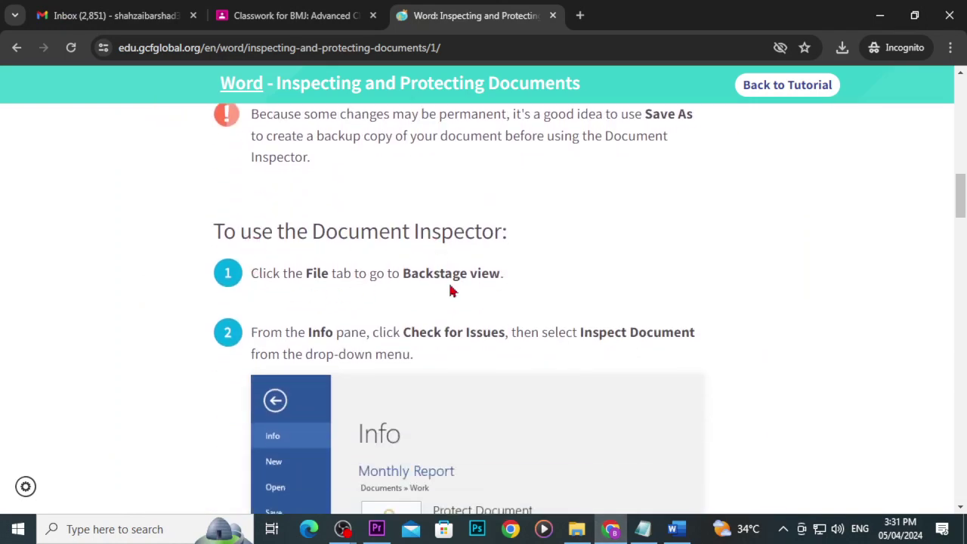
{"action": "scroll", "coordinate": [421, 347], "scroll_direction": "down", "scroll_amount": 2}
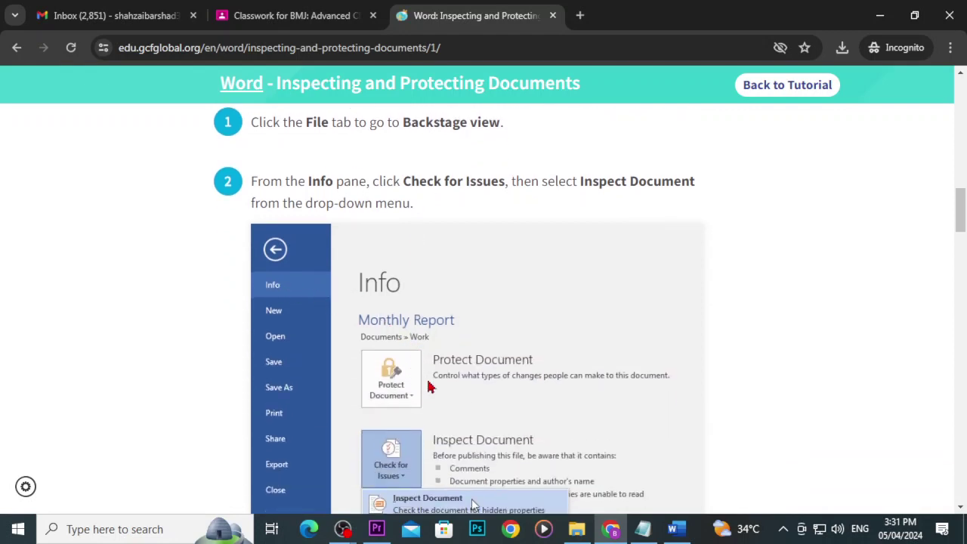
{"action": "scroll", "coordinate": [428, 386], "scroll_direction": "down", "scroll_amount": 2}
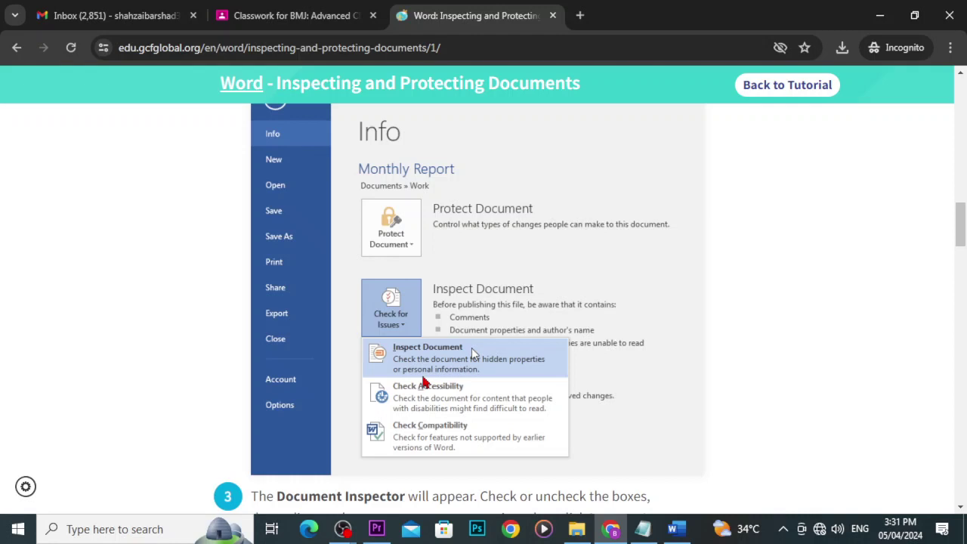
{"action": "scroll", "coordinate": [326, 236], "scroll_direction": "down", "scroll_amount": 4}
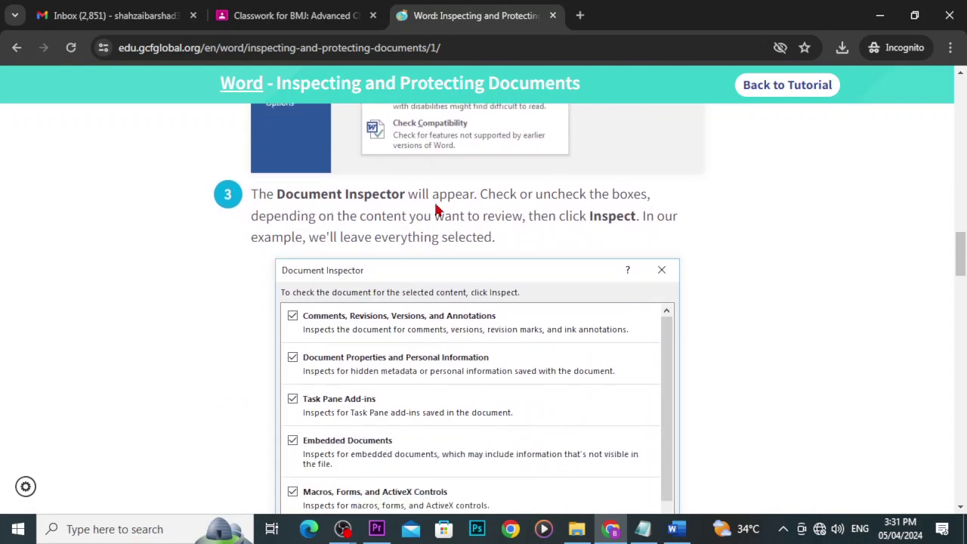
{"action": "scroll", "coordinate": [503, 390], "scroll_direction": "down", "scroll_amount": 2}
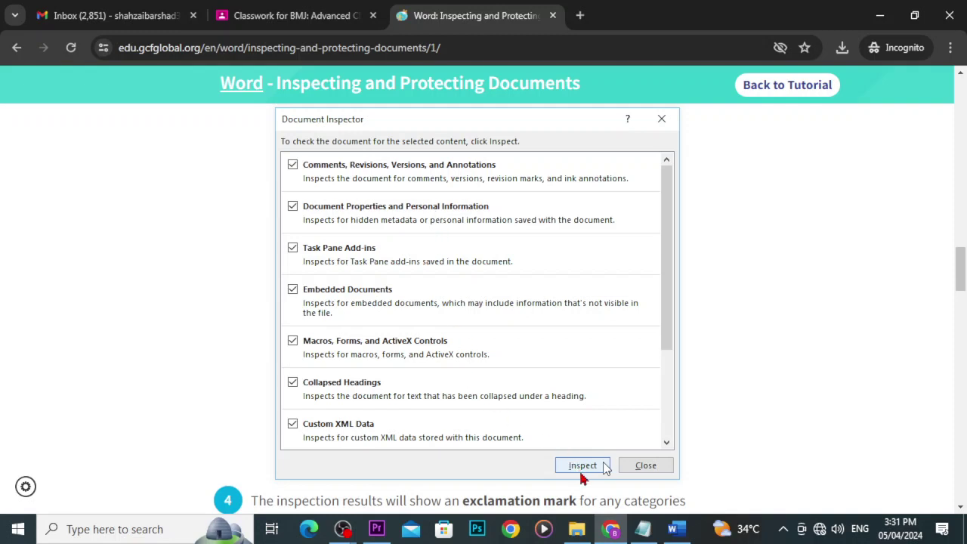
{"action": "scroll", "coordinate": [529, 428], "scroll_direction": "down", "scroll_amount": 1}
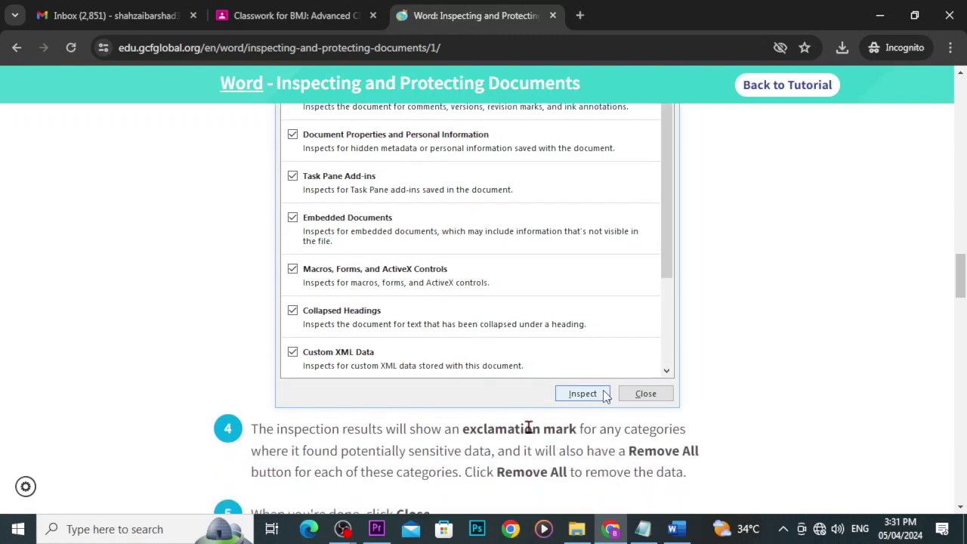
{"action": "scroll", "coordinate": [531, 412], "scroll_direction": "down", "scroll_amount": 2}
{"action": "scroll", "coordinate": [534, 398], "scroll_direction": "down", "scroll_amount": 2}
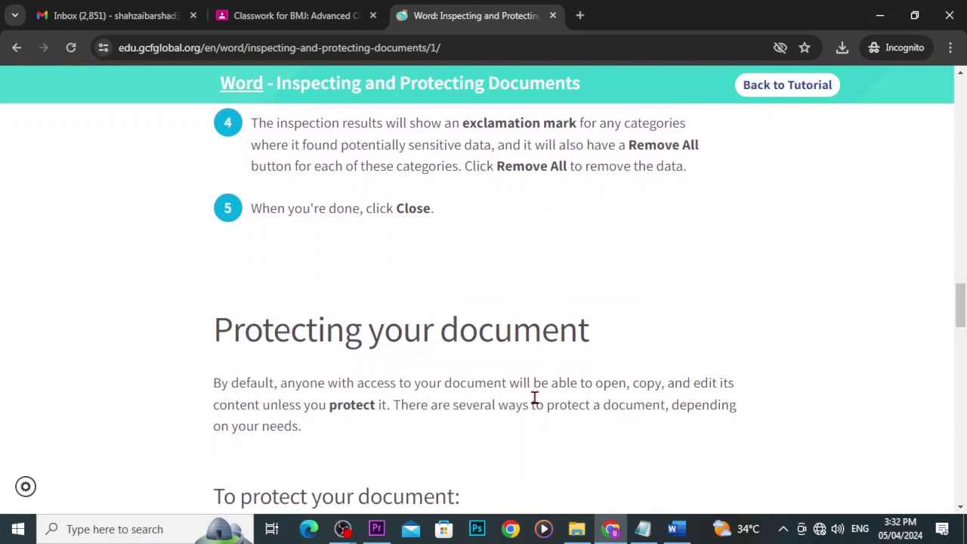
{"action": "scroll", "coordinate": [534, 399], "scroll_direction": "up", "scroll_amount": 4}
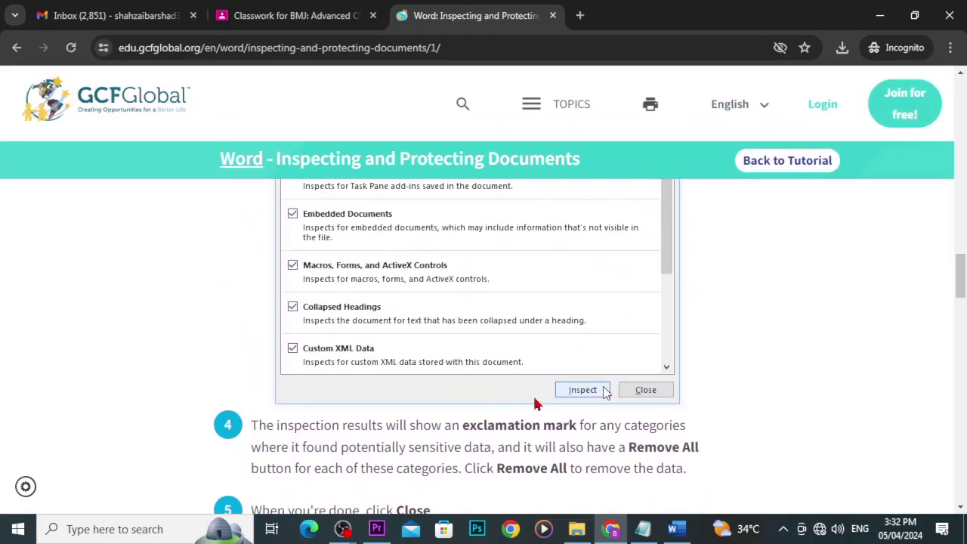
{"action": "scroll", "coordinate": [564, 406], "scroll_direction": "down", "scroll_amount": 5}
{"action": "scroll", "coordinate": [563, 406], "scroll_direction": "down", "scroll_amount": 5}
{"action": "scroll", "coordinate": [564, 405], "scroll_direction": "down", "scroll_amount": 5}
{"action": "scroll", "coordinate": [563, 409], "scroll_direction": "up", "scroll_amount": 15}
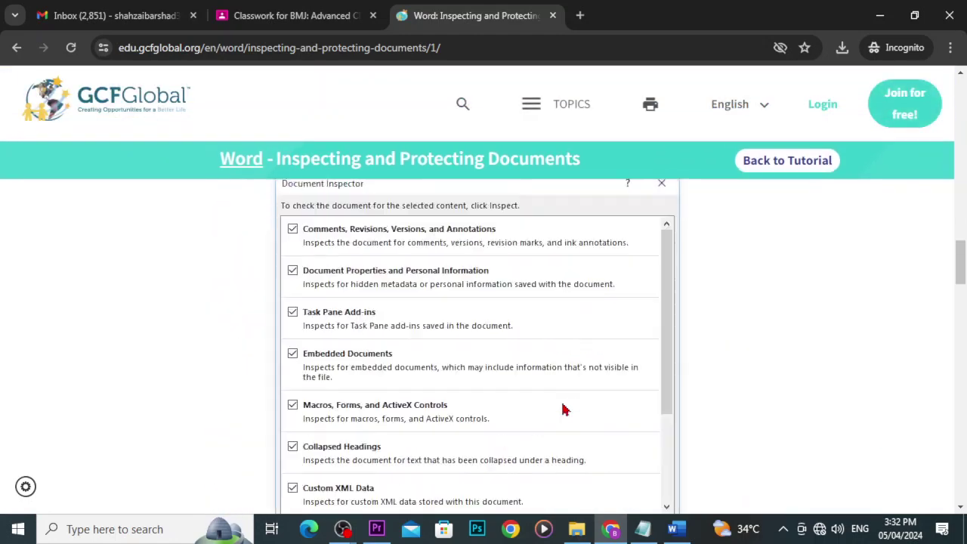
{"action": "key", "text": "alt+Tab"}
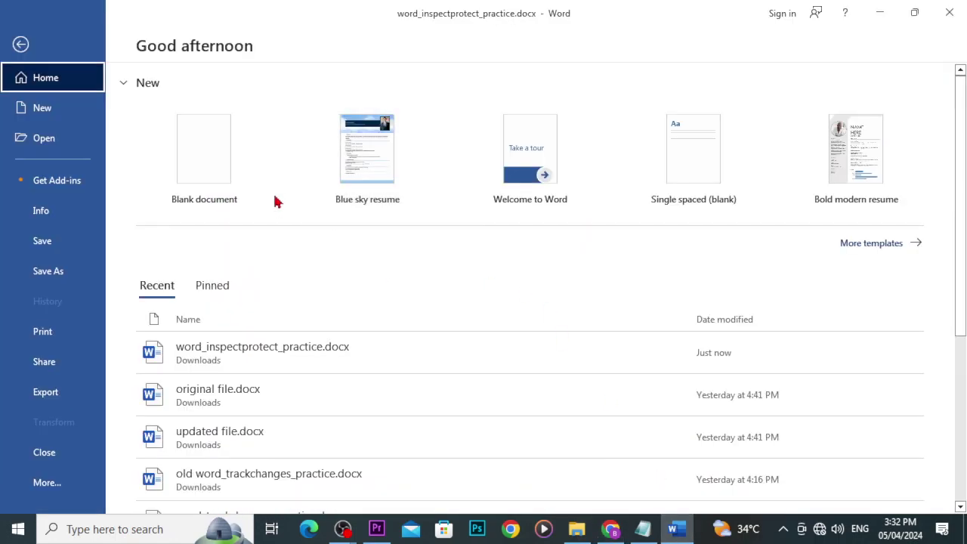
Launch Inspect Document from File > Info > Check for Issues for the practice report.
{"action": "key", "text": "Escape"}
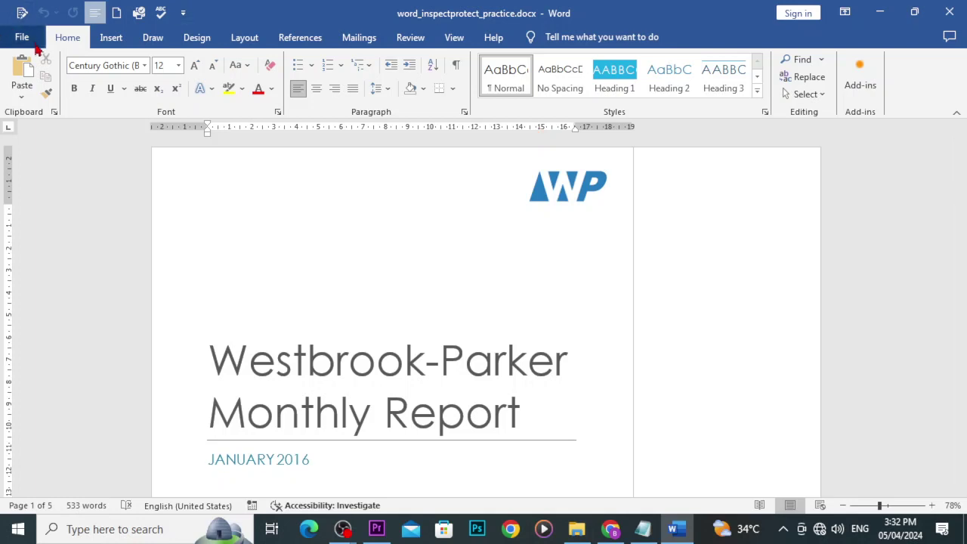
{"action": "left_click", "coordinate": [35, 44]}
{"action": "left_click", "coordinate": [44, 212]}
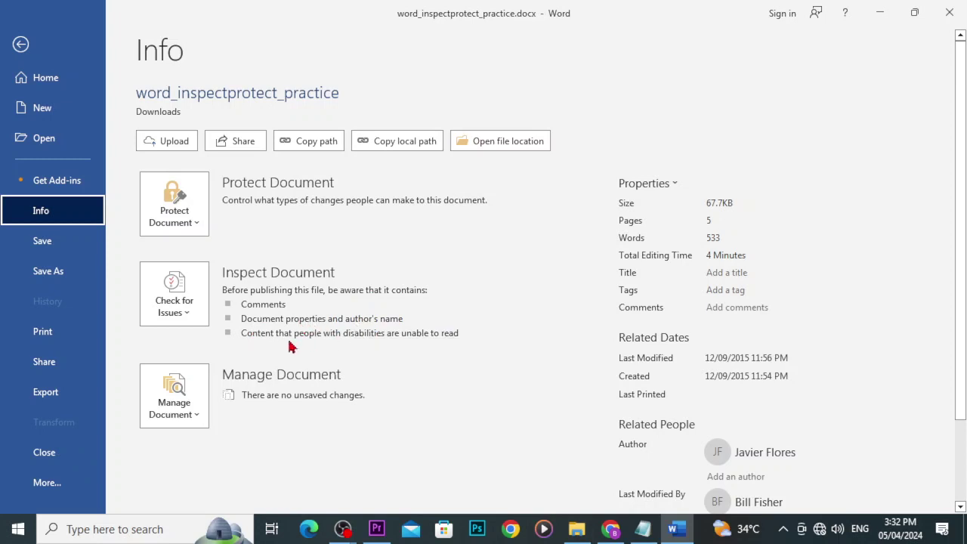
{"action": "left_click", "coordinate": [188, 316]}
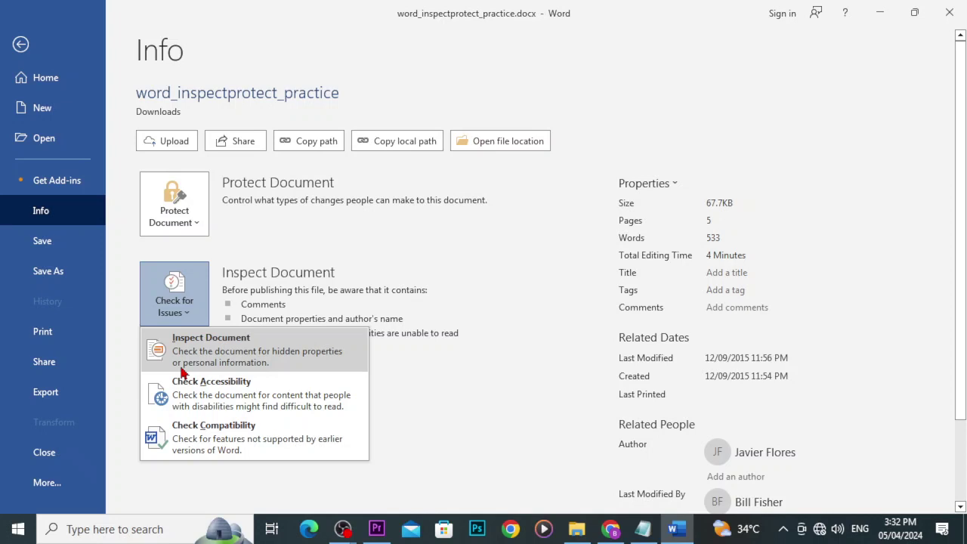
{"action": "left_click", "coordinate": [233, 354]}
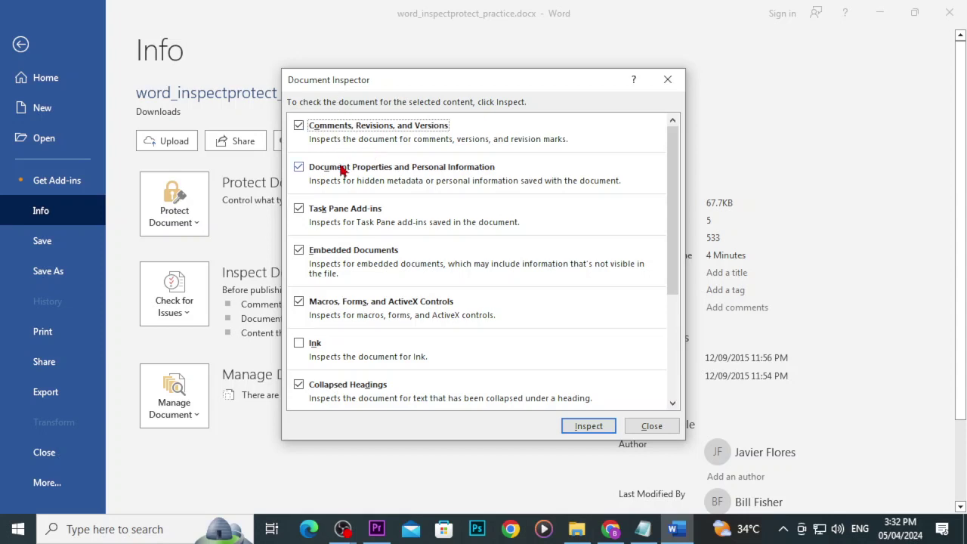
Review the Document Inspector's ticked content categories and run Inspect on the report.
{"action": "left_click_drag", "start_coordinate": [672, 224], "coordinate": [662, 324]}
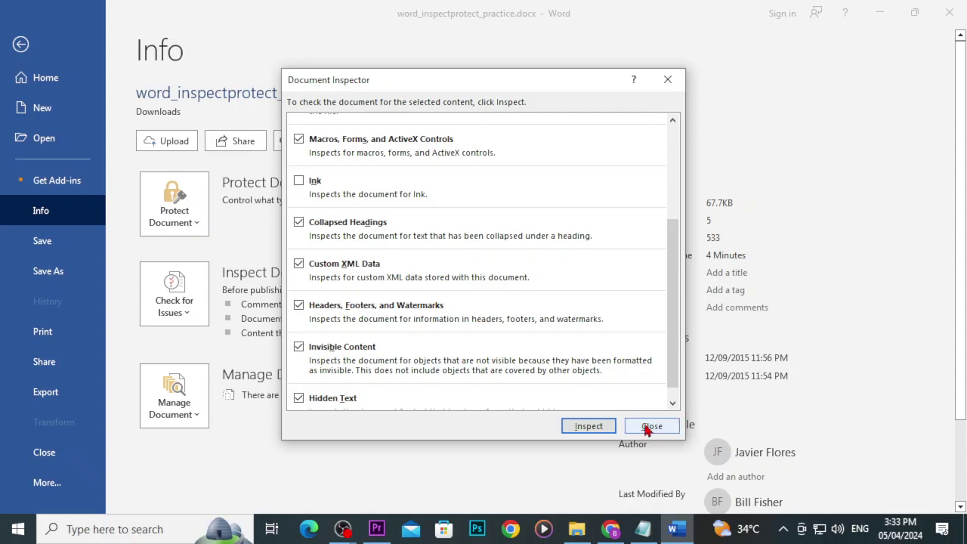
{"action": "scroll", "coordinate": [514, 302], "scroll_direction": "up", "scroll_amount": 4}
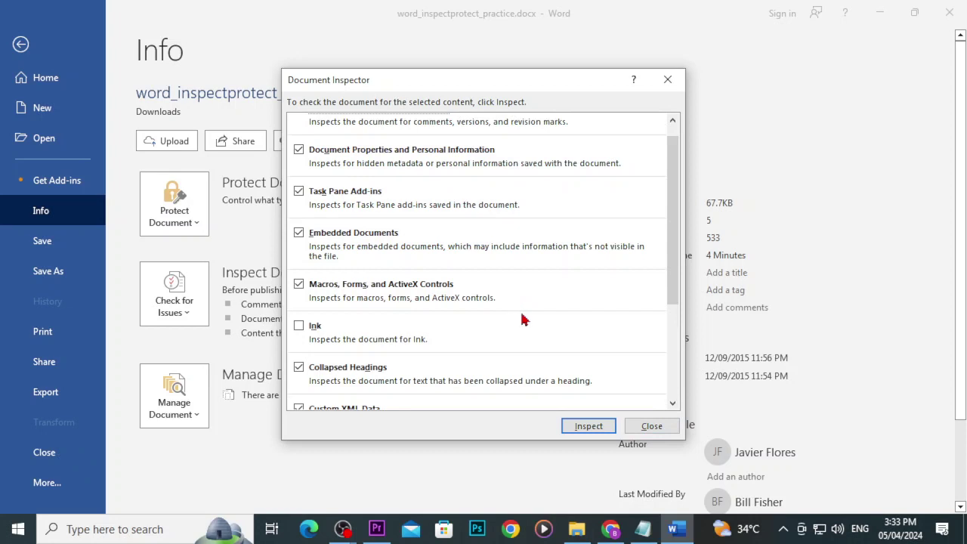
{"action": "left_click", "coordinate": [578, 424]}
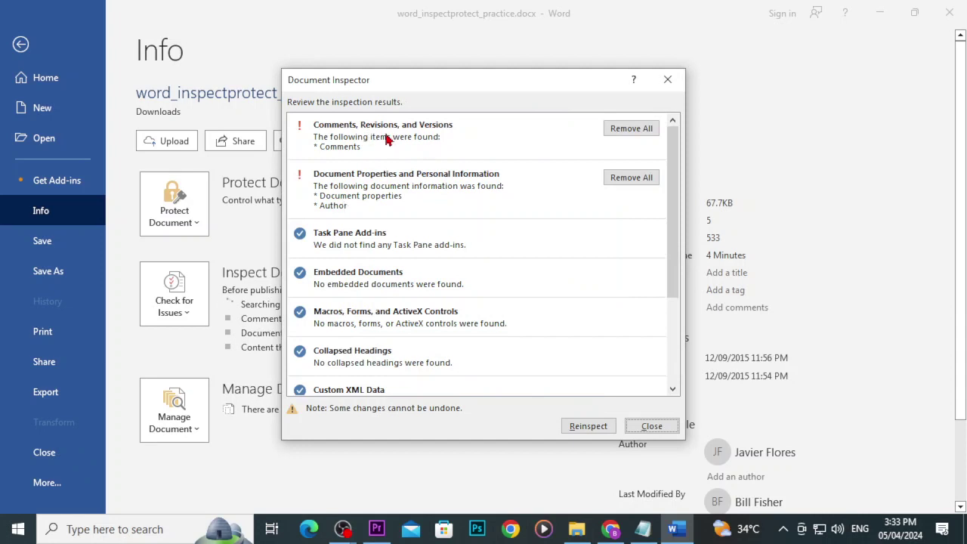
Remove all comments and document properties, confirm a clean reinspection, and close the inspector.
{"action": "left_click", "coordinate": [615, 135]}
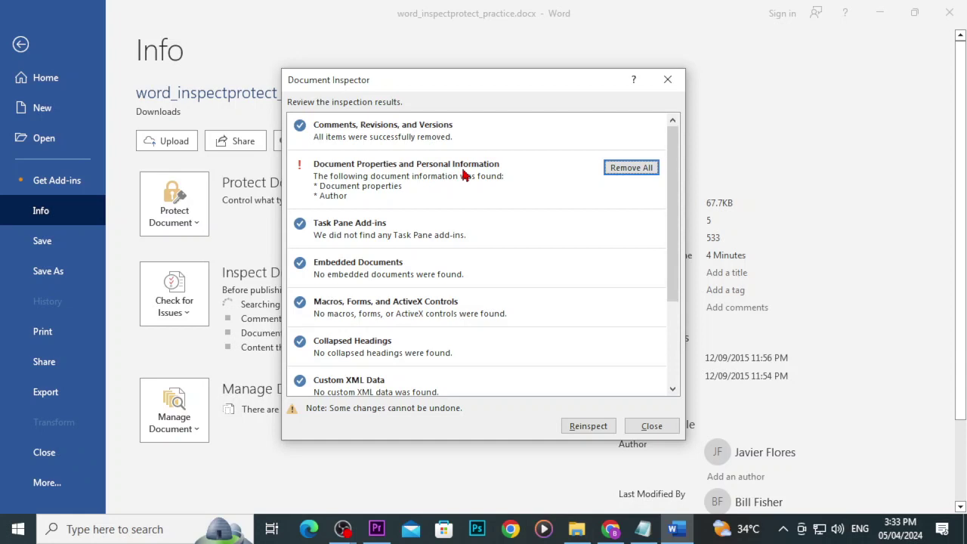
{"action": "left_click", "coordinate": [633, 169]}
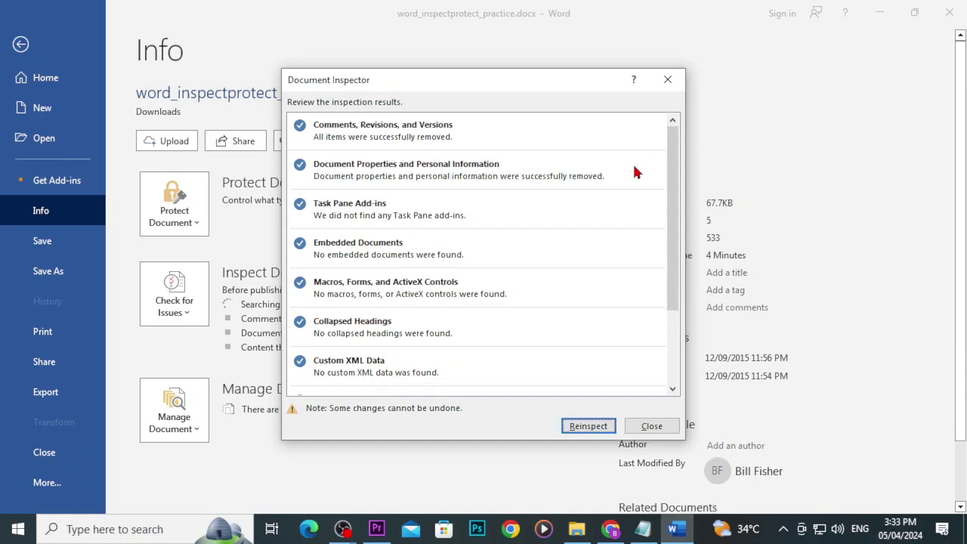
{"action": "left_click", "coordinate": [589, 426]}
{"action": "left_click", "coordinate": [590, 426]}
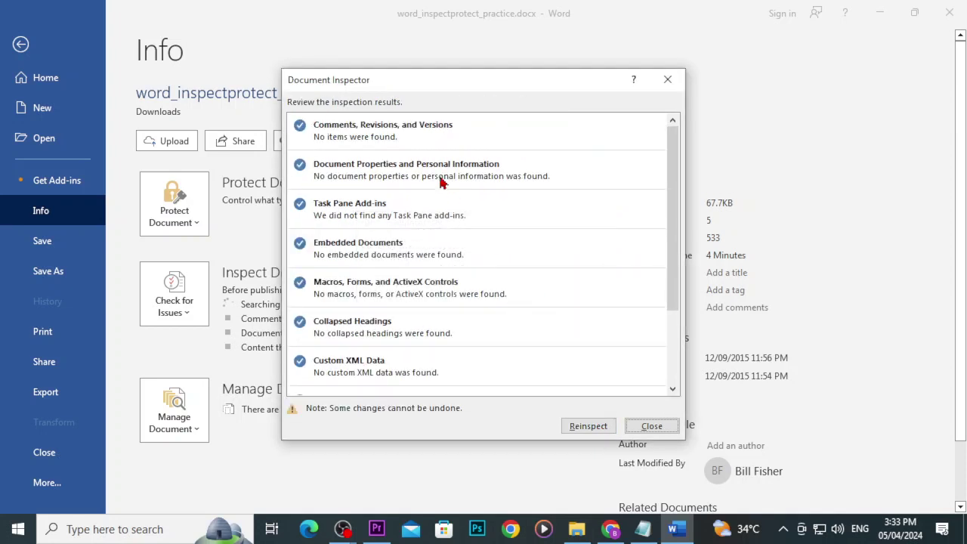
{"action": "scroll", "coordinate": [363, 352], "scroll_direction": "down", "scroll_amount": 3}
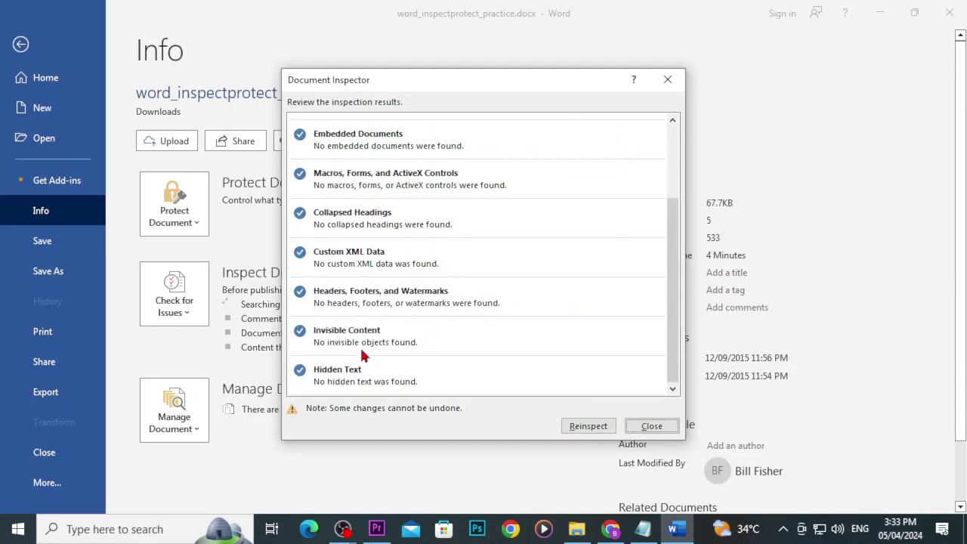
{"action": "scroll", "coordinate": [363, 352], "scroll_direction": "up", "scroll_amount": 3}
{"action": "left_click", "coordinate": [645, 426]}
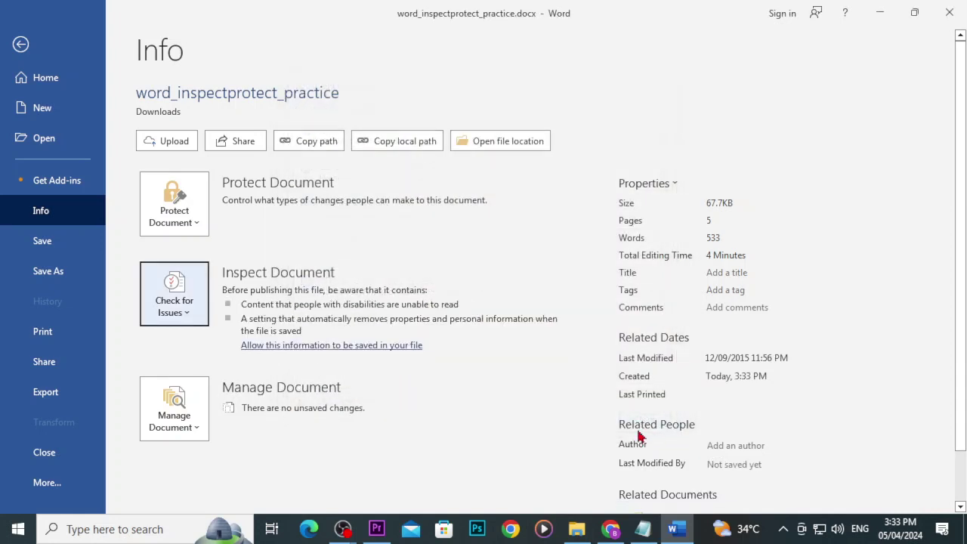
{"action": "key", "text": "Escape"}
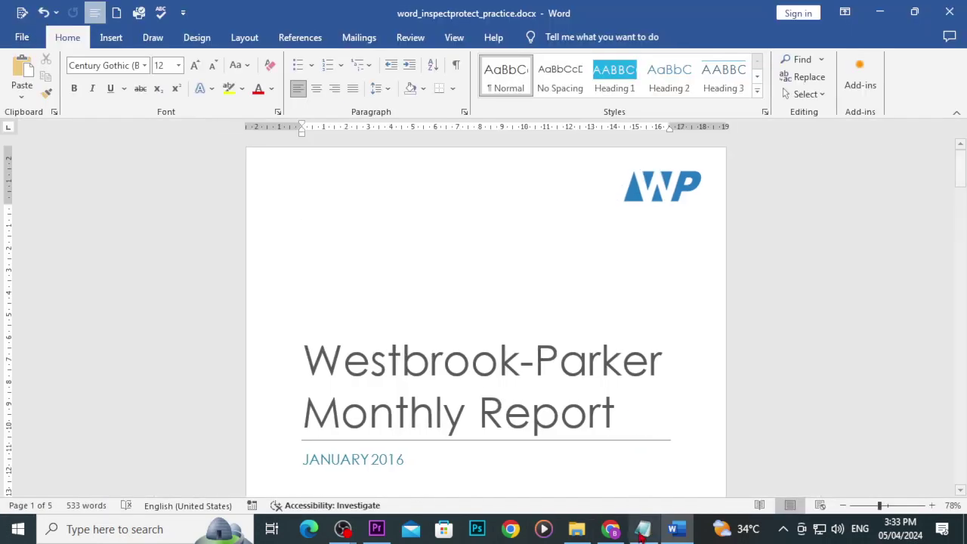
Bring the GCFGlobal tutorial to the front in the browser and reload the page.
{"action": "left_click", "coordinate": [611, 529]}
{"action": "scroll", "coordinate": [534, 403], "scroll_direction": "down", "scroll_amount": 5}
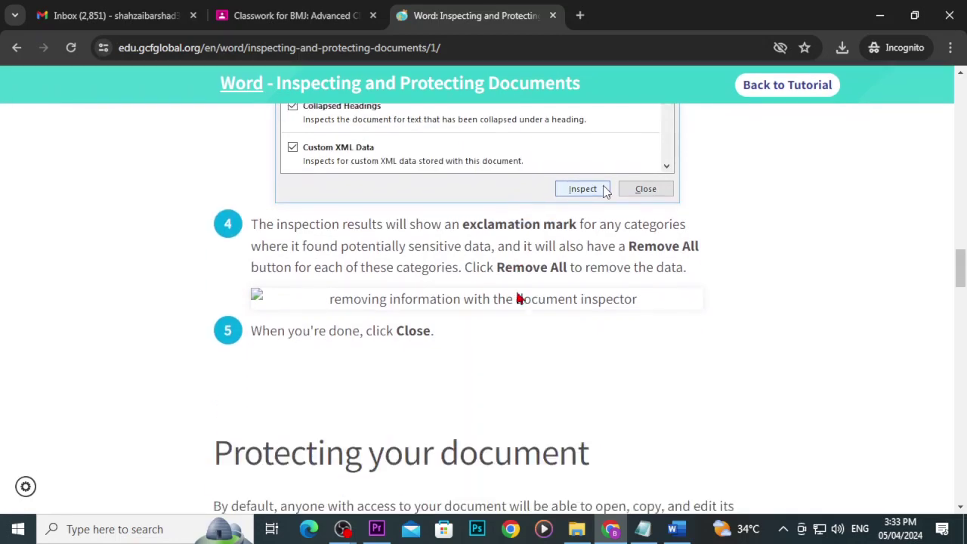
{"action": "left_click", "coordinate": [71, 50]}
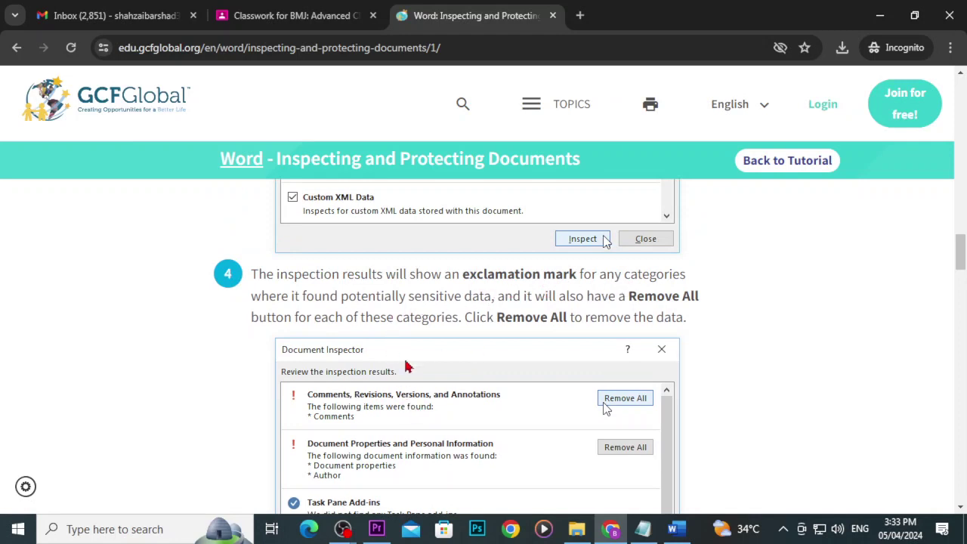
Scroll to the 'To protect your document' steps, then return to the Westbrook-Parker report in Word.
{"action": "scroll", "coordinate": [598, 402], "scroll_direction": "down", "scroll_amount": 2}
{"action": "scroll", "coordinate": [605, 404], "scroll_direction": "down", "scroll_amount": 2}
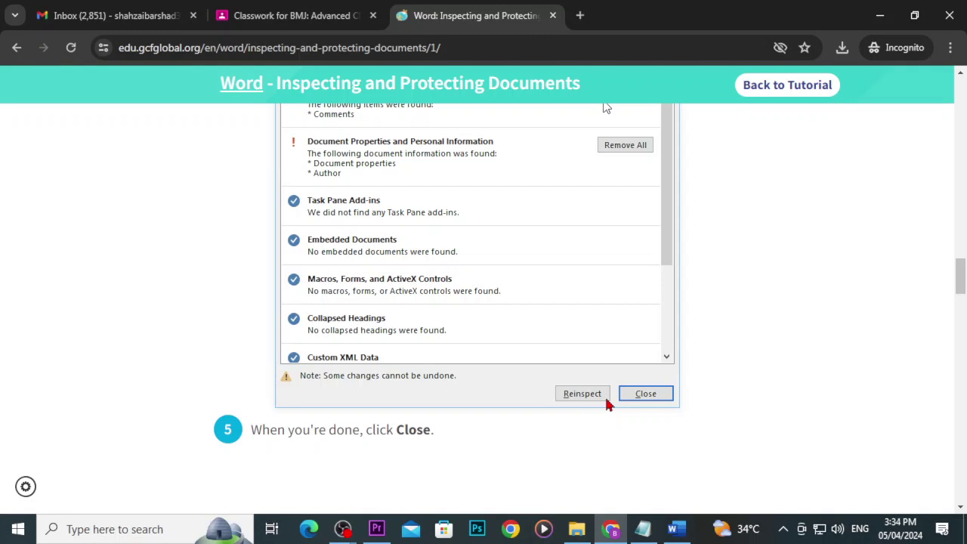
{"action": "scroll", "coordinate": [608, 405], "scroll_direction": "up", "scroll_amount": 2}
{"action": "scroll", "coordinate": [604, 406], "scroll_direction": "down", "scroll_amount": 3}
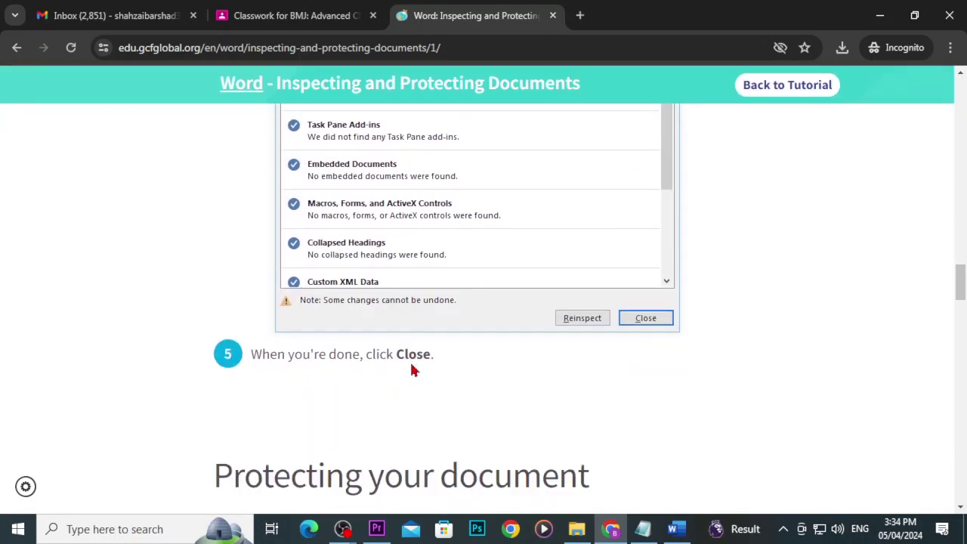
{"action": "scroll", "coordinate": [415, 370], "scroll_direction": "down", "scroll_amount": 3}
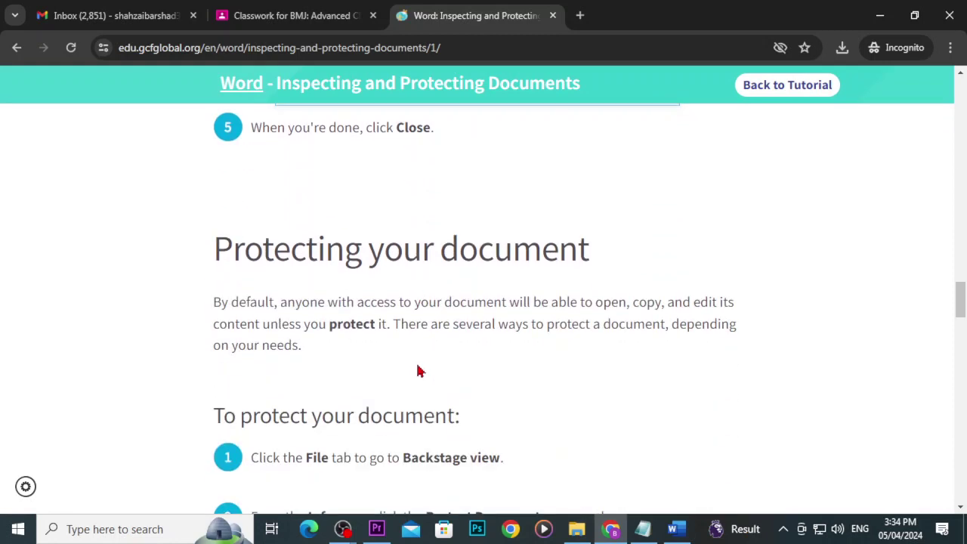
{"action": "scroll", "coordinate": [419, 370], "scroll_direction": "down", "scroll_amount": 2}
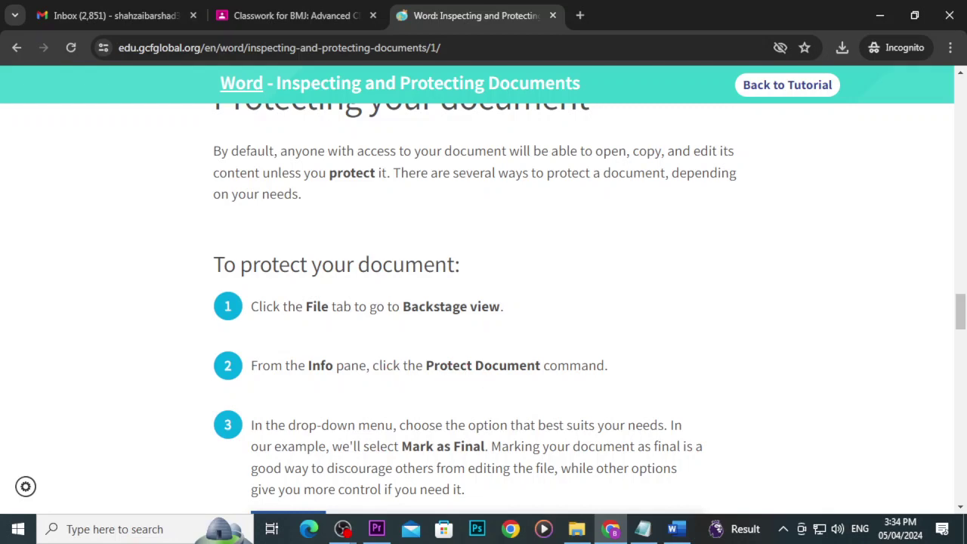
{"action": "left_click", "coordinate": [682, 532]}
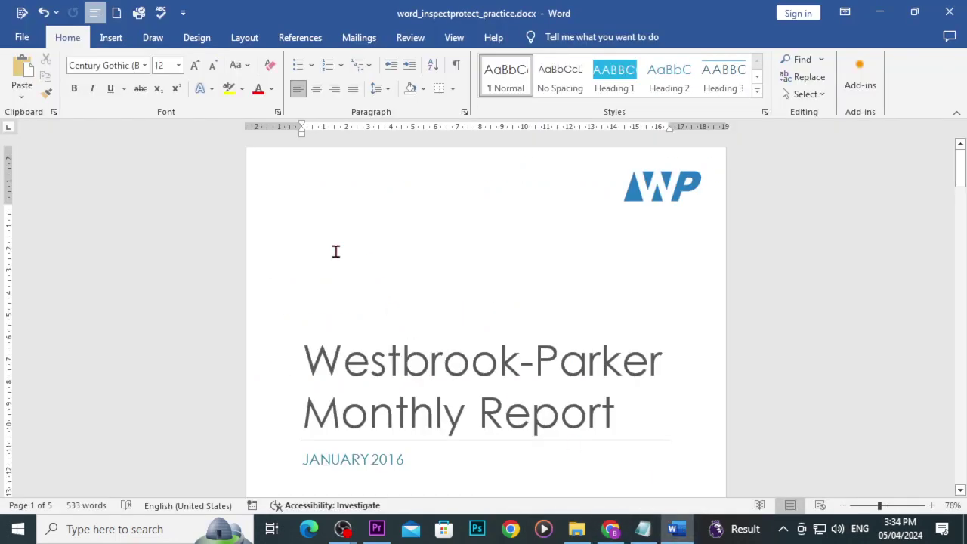
Review the Protect Document choices under File > Info, then minimize Word to reveal the tutorial.
{"action": "left_click", "coordinate": [22, 37]}
{"action": "left_click", "coordinate": [54, 210]}
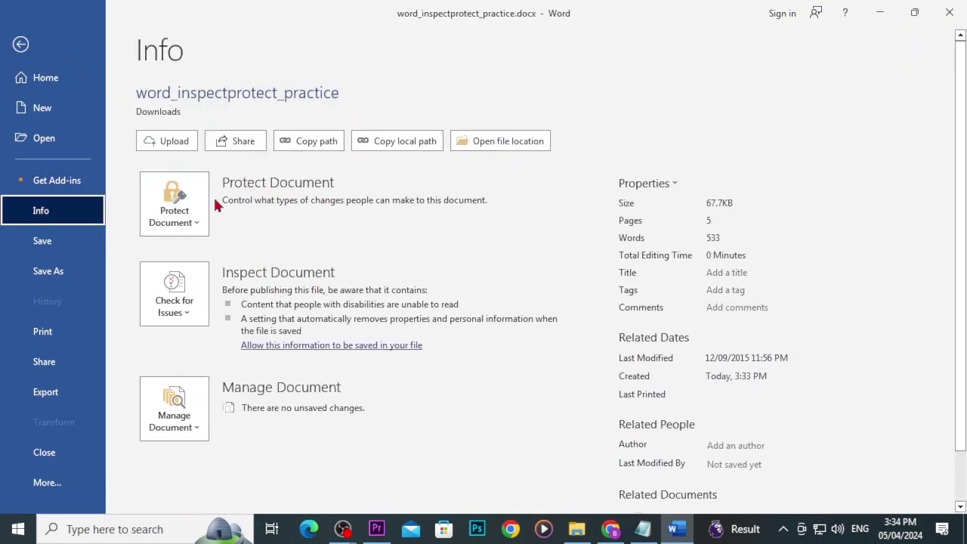
{"action": "left_click", "coordinate": [194, 225]}
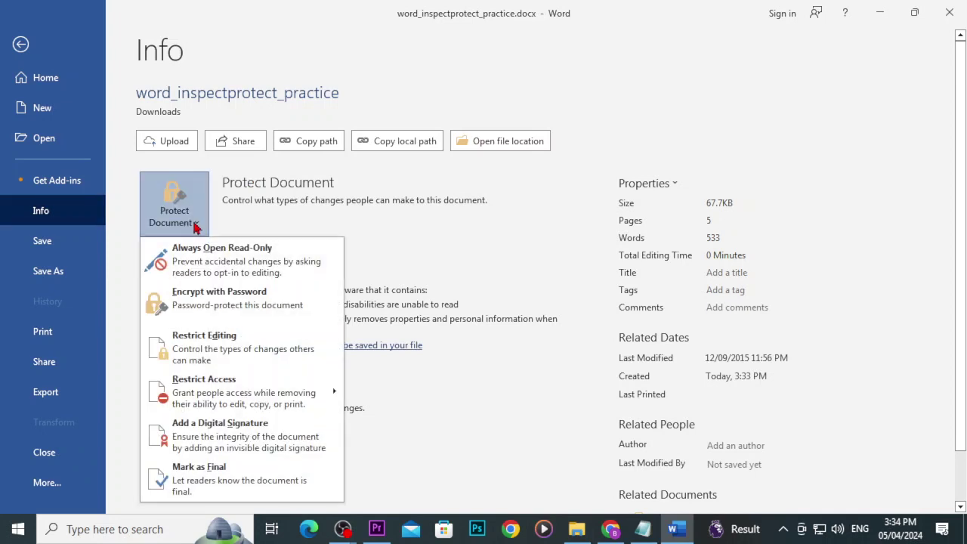
{"action": "left_click", "coordinate": [880, 12]}
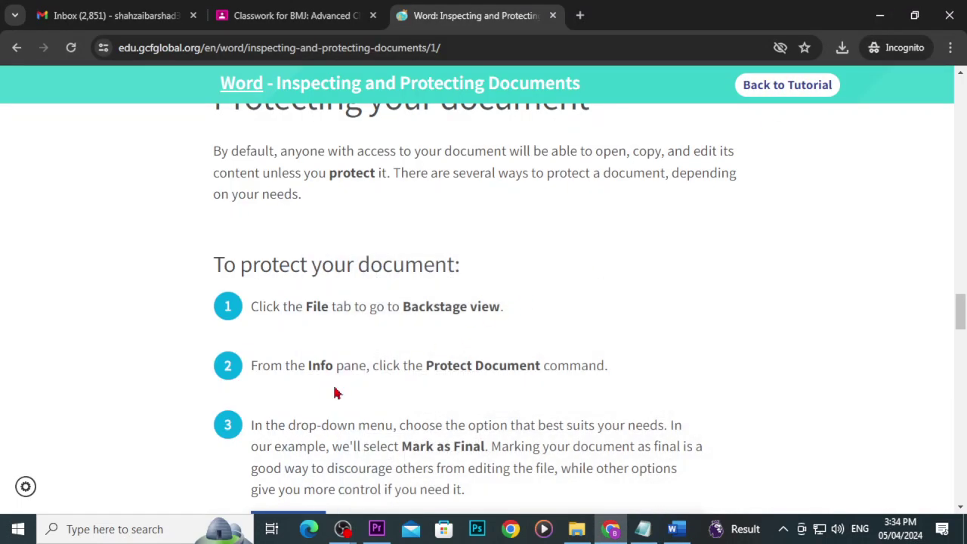
Scroll the tutorial down to step 3 and its Mark as Final screenshot.
{"action": "scroll", "coordinate": [337, 392], "scroll_direction": "down", "scroll_amount": 2}
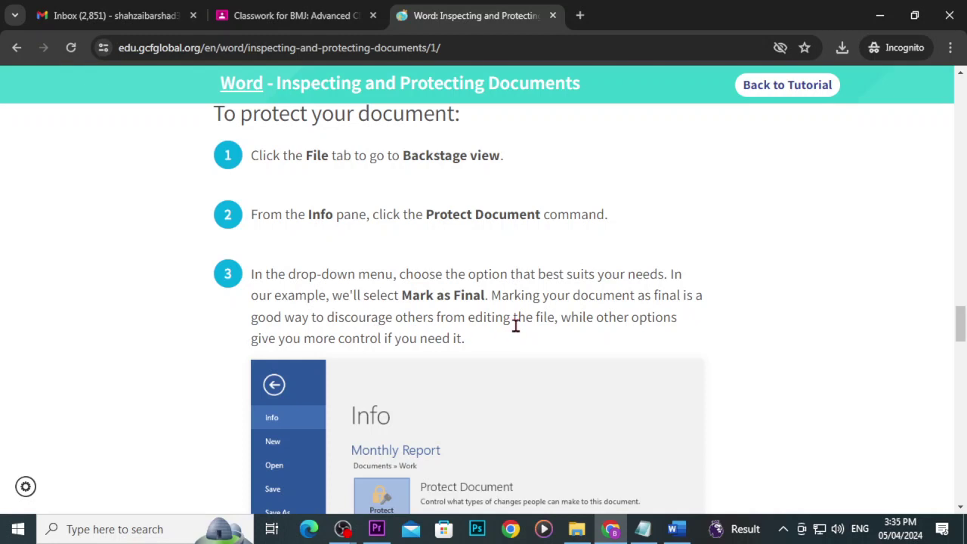
{"action": "scroll", "coordinate": [515, 325], "scroll_direction": "down", "scroll_amount": 2}
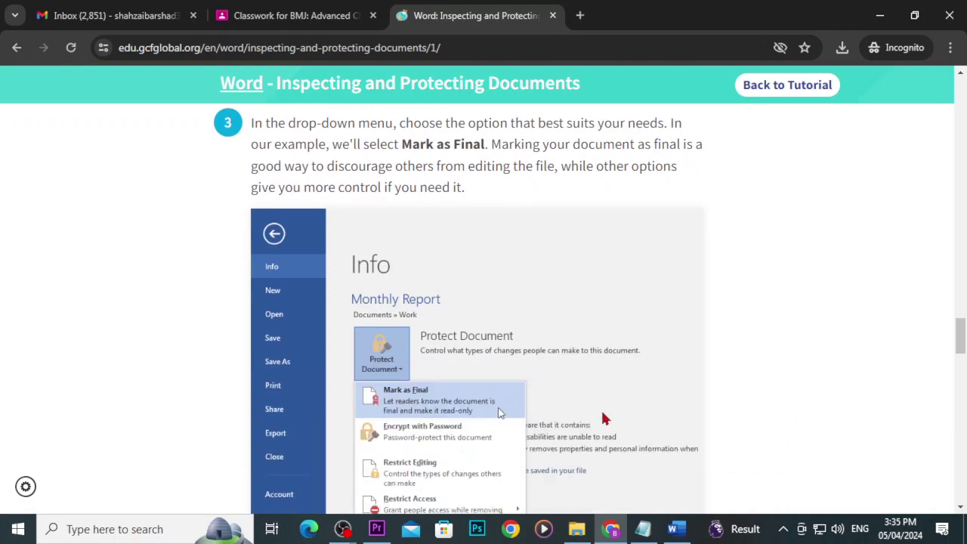
{"action": "scroll", "coordinate": [431, 404], "scroll_direction": "down", "scroll_amount": 1}
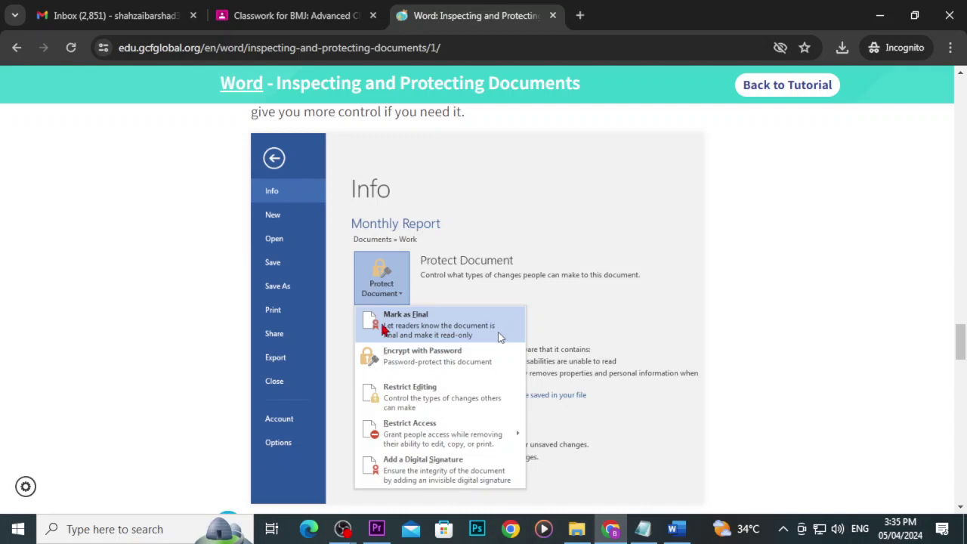
Mark the Westbrook-Parker report as final, confirming the save and the explanation message.
{"action": "left_click", "coordinate": [676, 529]}
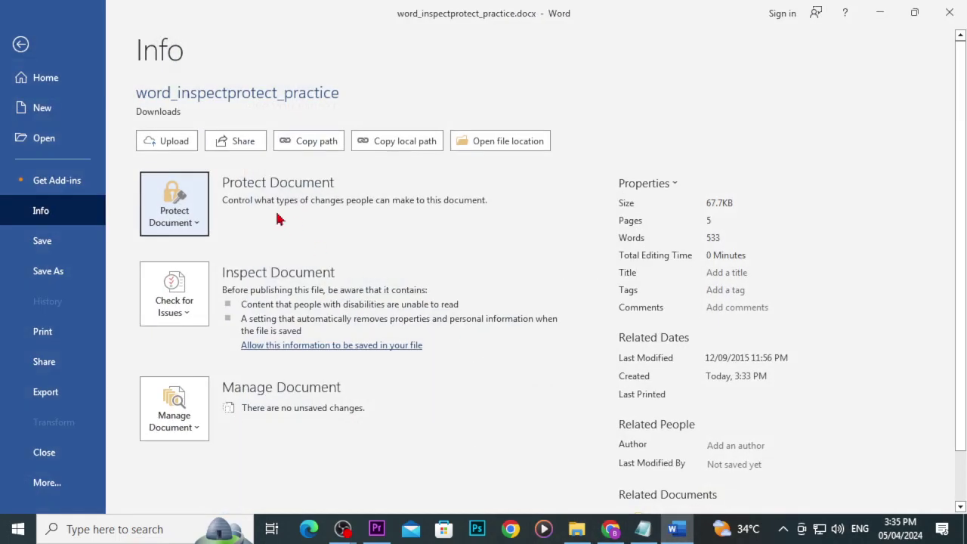
{"action": "left_click", "coordinate": [197, 222]}
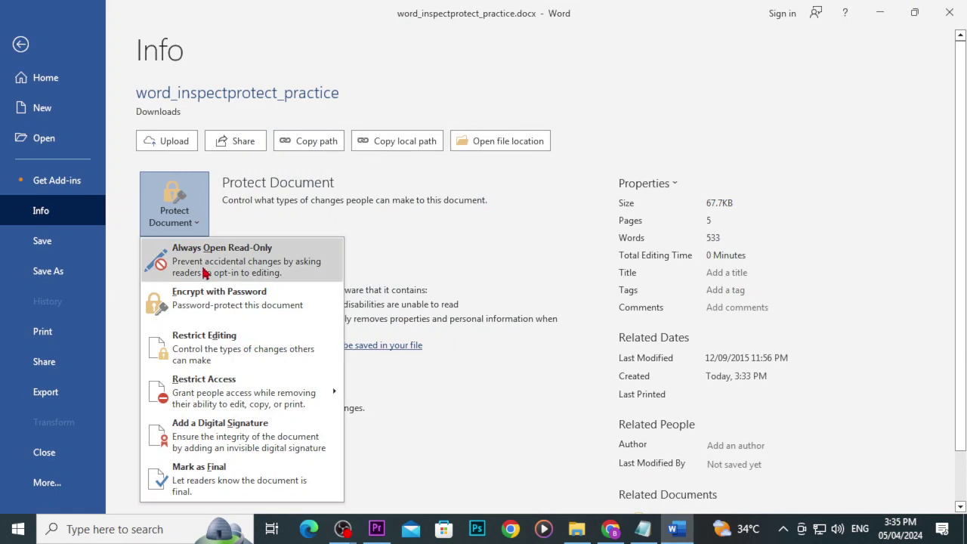
{"action": "left_click", "coordinate": [238, 490]}
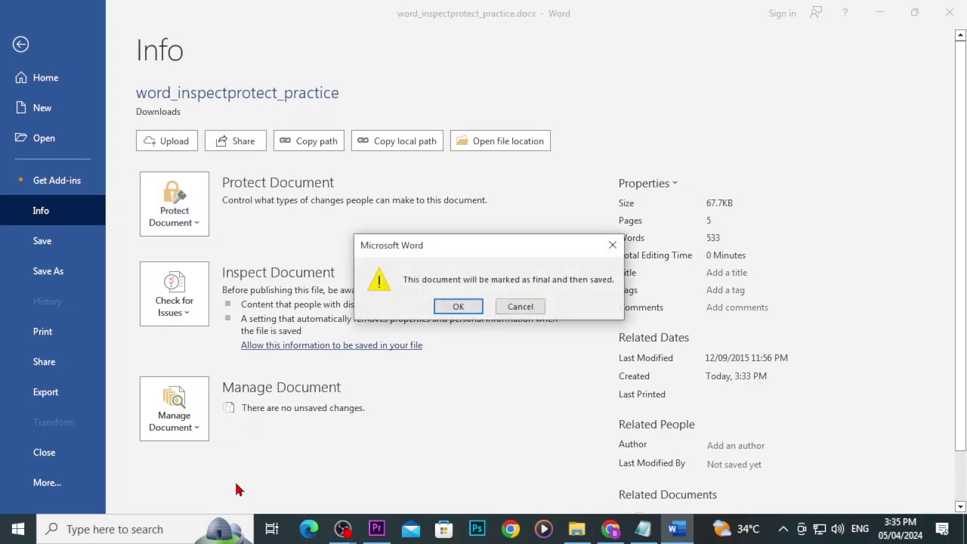
{"action": "left_click", "coordinate": [451, 311]}
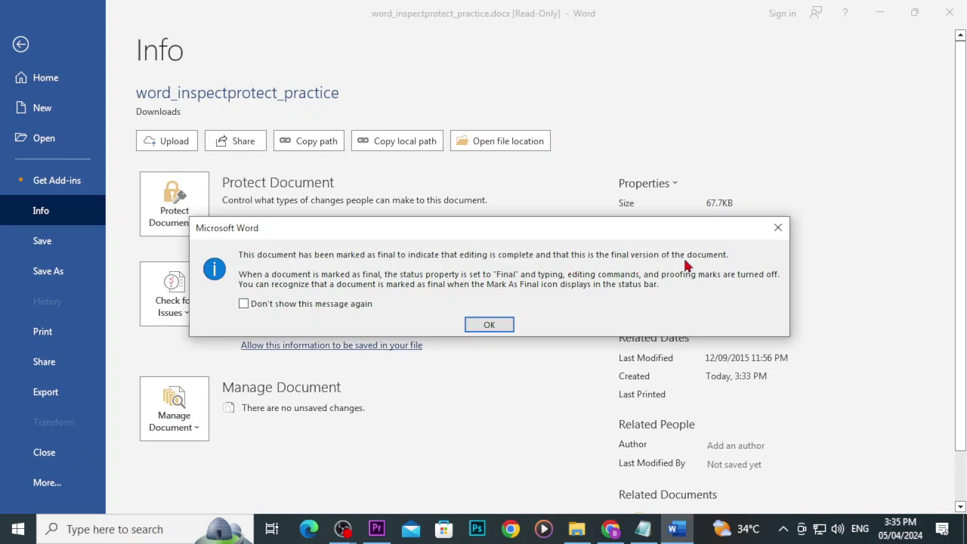
{"action": "left_click", "coordinate": [489, 325]}
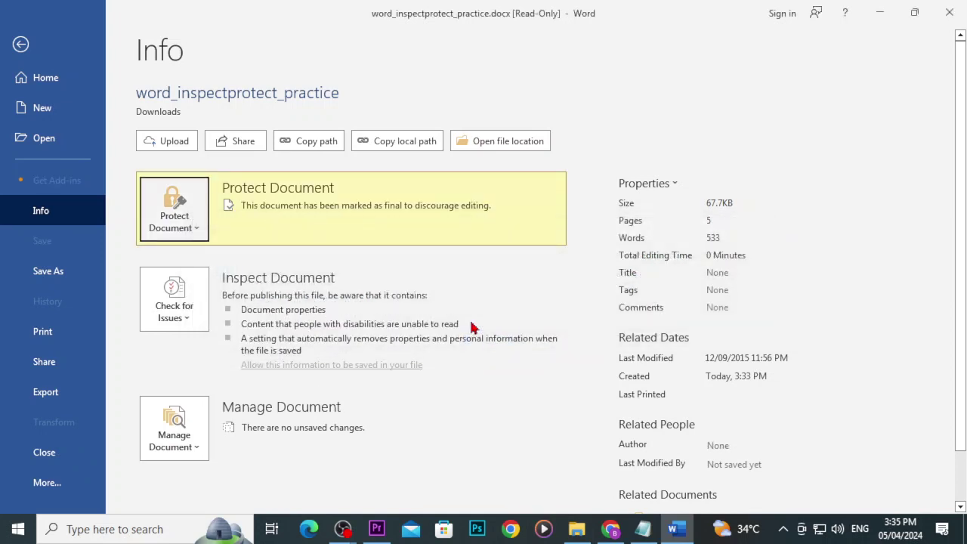
Leave the Info page, re-enable editing with Edit Anyway, and switch back to the tutorial.
{"action": "key", "text": "Escape"}
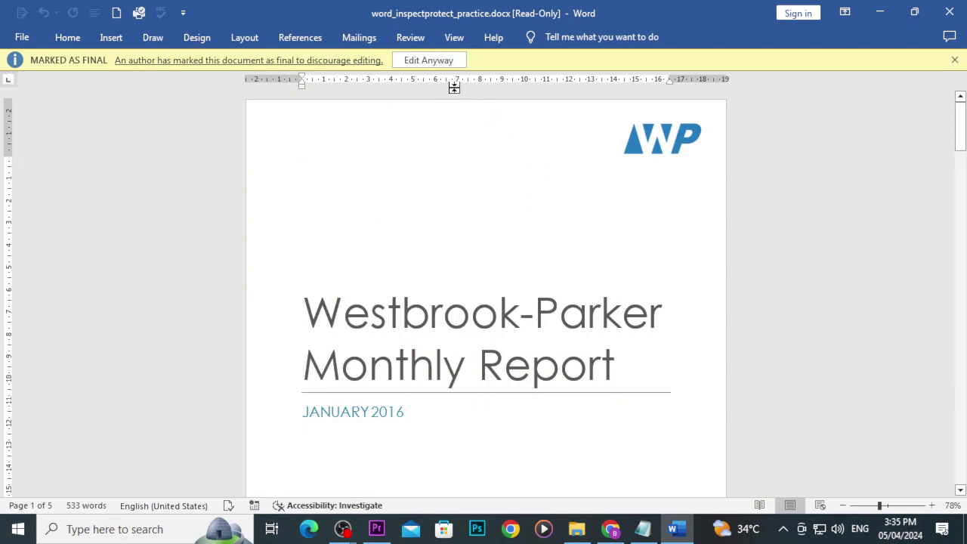
{"action": "left_click", "coordinate": [451, 61]}
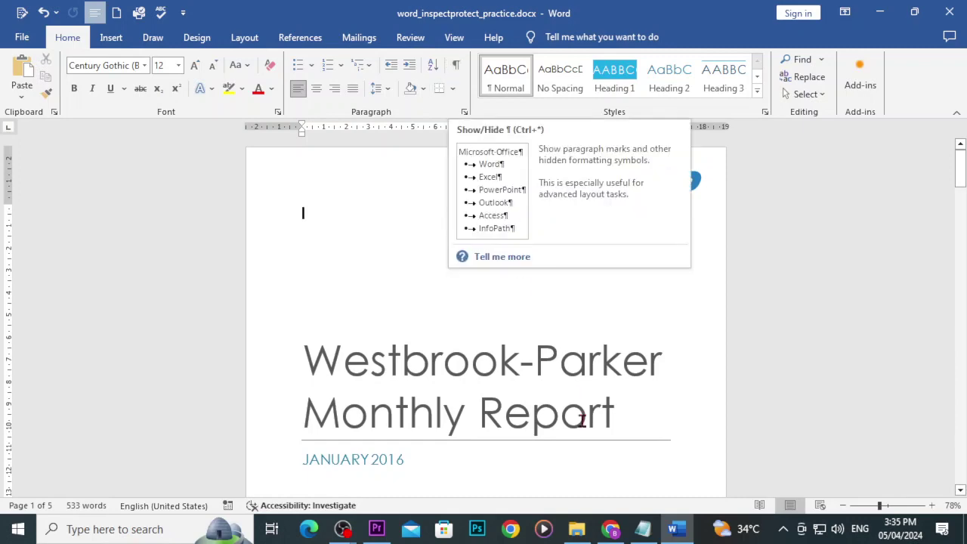
{"action": "left_click", "coordinate": [611, 529]}
Scroll the tutorial to step 6 and the Challenge section, then return to the report in Word.
{"action": "scroll", "coordinate": [533, 428], "scroll_direction": "down", "scroll_amount": 4}
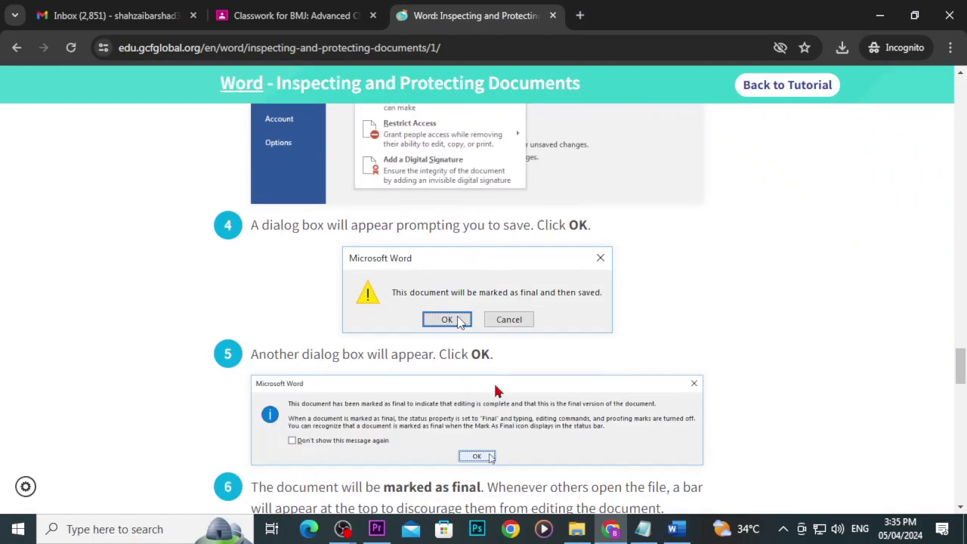
{"action": "scroll", "coordinate": [496, 388], "scroll_direction": "down", "scroll_amount": 3}
{"action": "scroll", "coordinate": [495, 408], "scroll_direction": "down", "scroll_amount": 3}
{"action": "scroll", "coordinate": [498, 421], "scroll_direction": "up", "scroll_amount": 1}
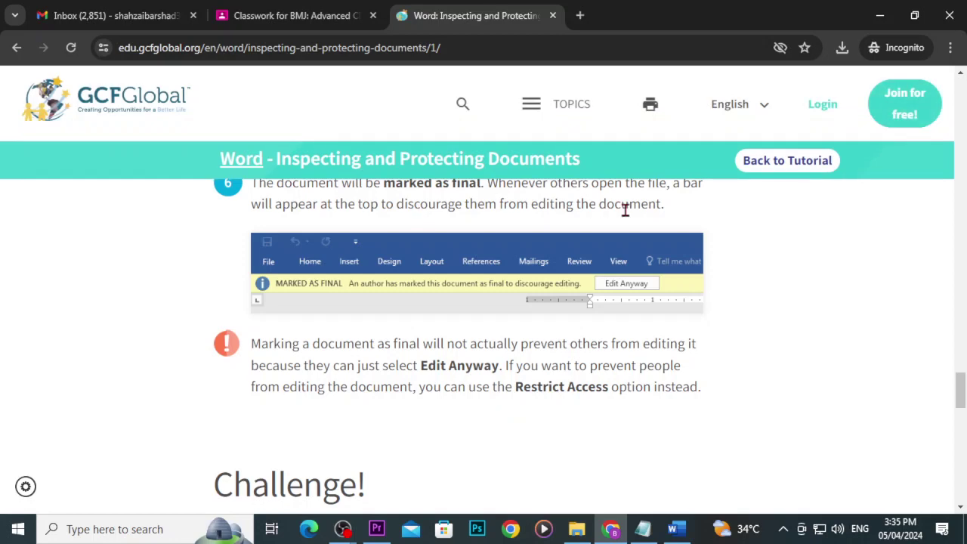
{"action": "scroll", "coordinate": [432, 390], "scroll_direction": "down", "scroll_amount": 2}
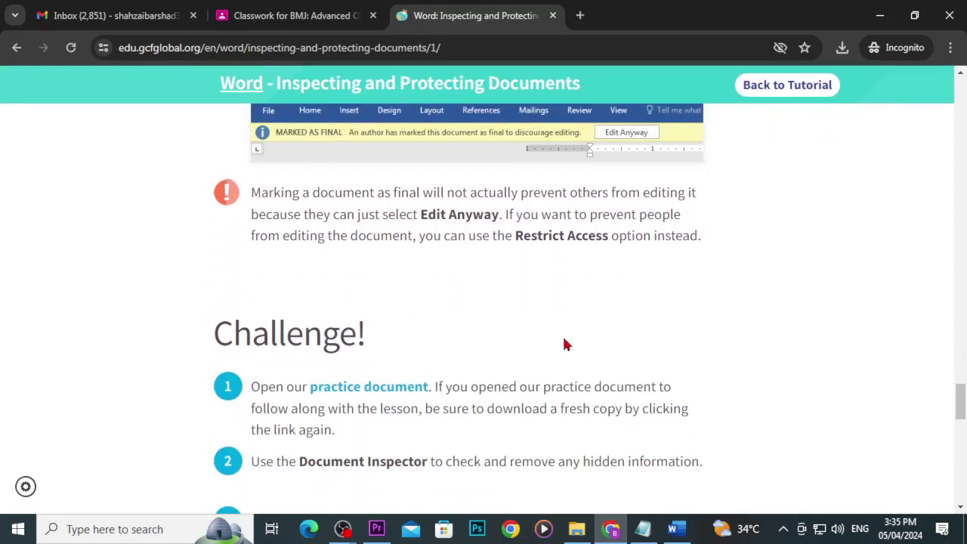
{"action": "left_click", "coordinate": [676, 529]}
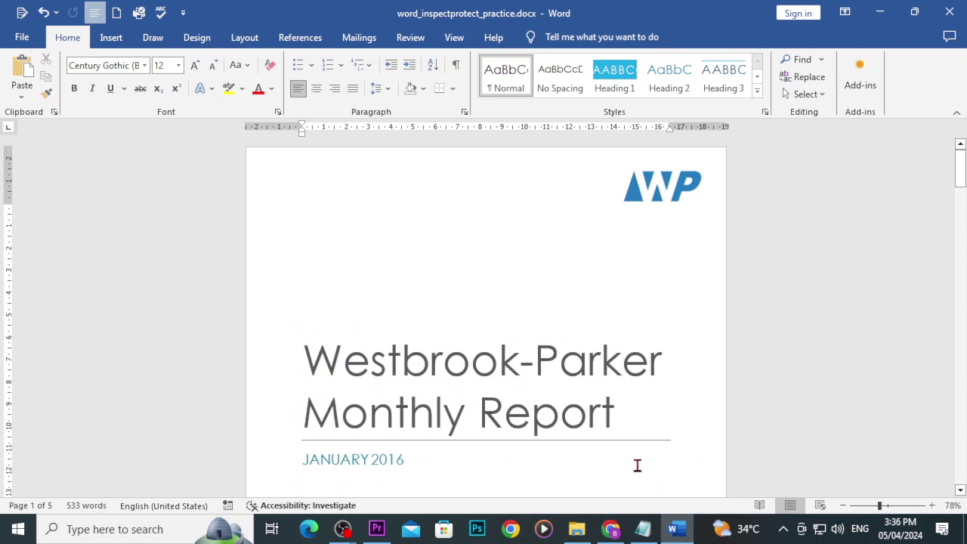
Encrypt the report with a password via Protect Document, entering it twice, and return to the document.
{"action": "left_click", "coordinate": [27, 42]}
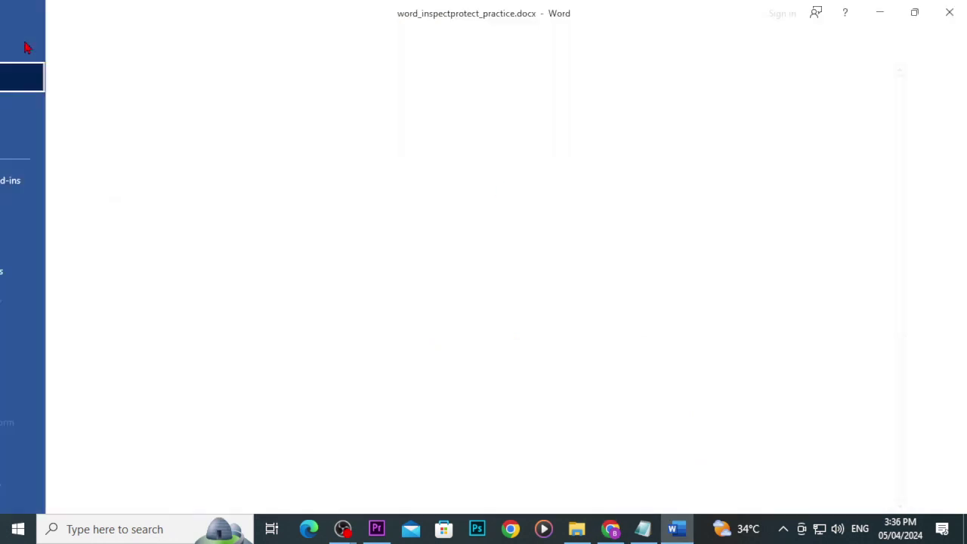
{"action": "left_click", "coordinate": [49, 222]}
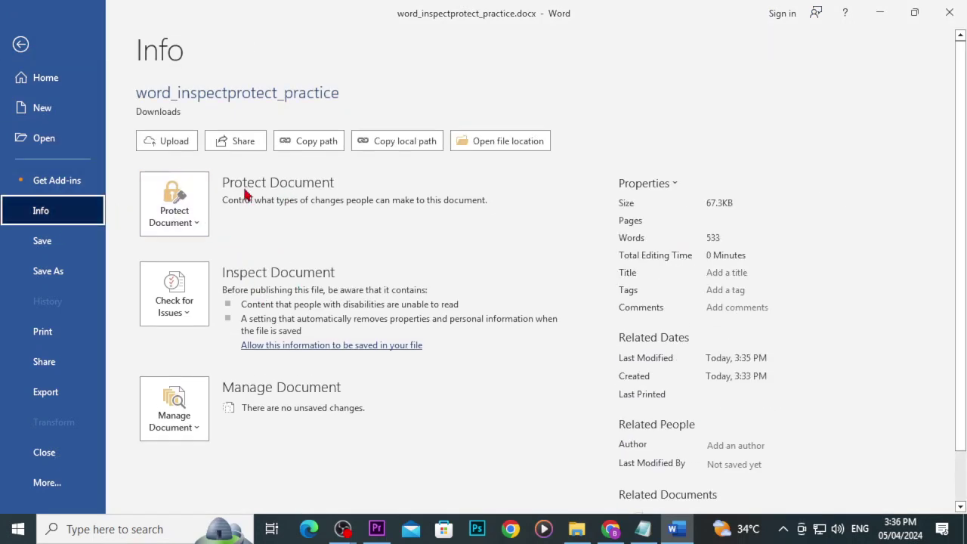
{"action": "left_click", "coordinate": [187, 216]}
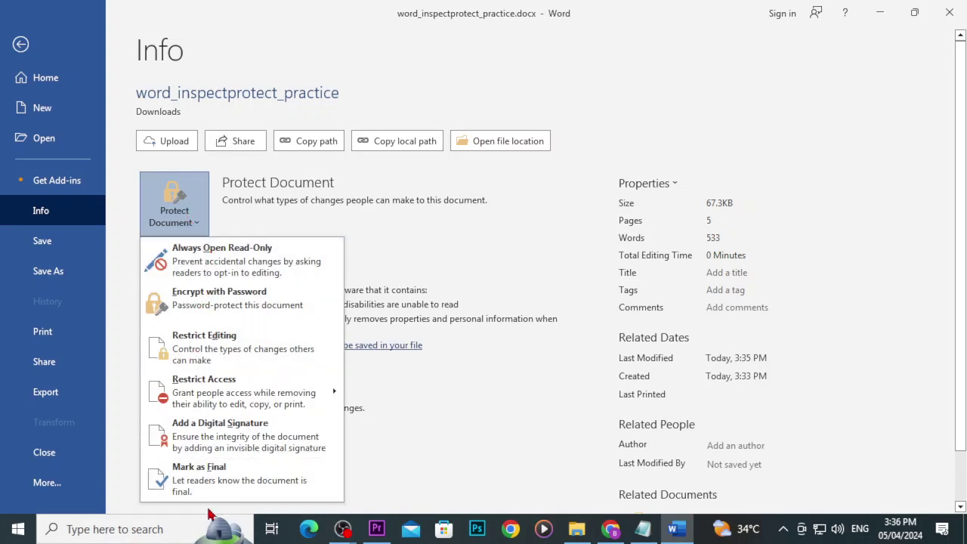
{"action": "left_click", "coordinate": [194, 303]}
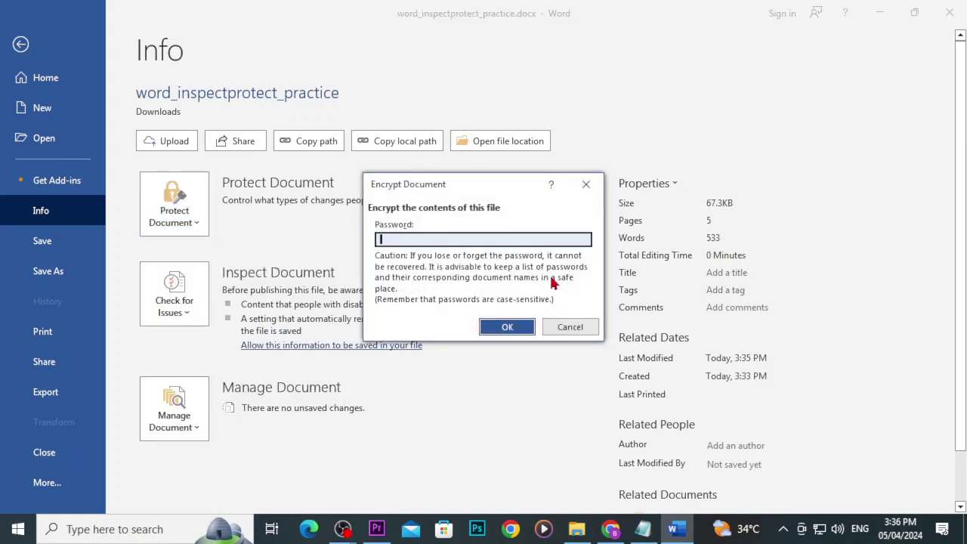
{"action": "left_click", "coordinate": [491, 327]}
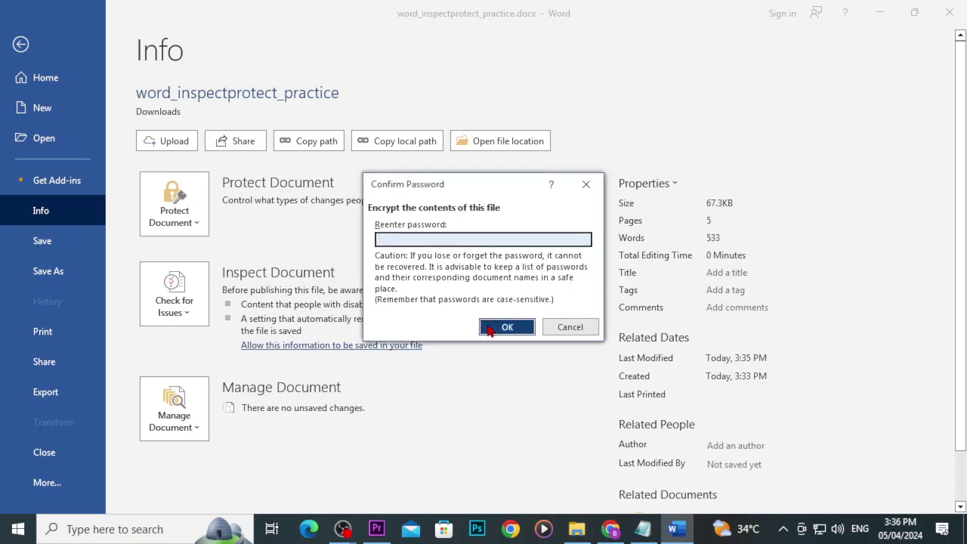
{"action": "left_click", "coordinate": [485, 328]}
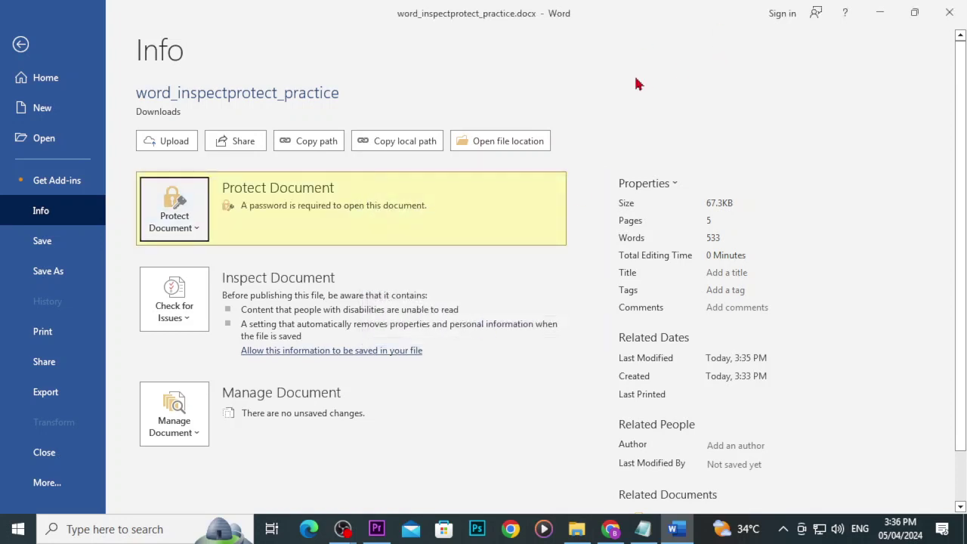
{"action": "key", "text": "Escape"}
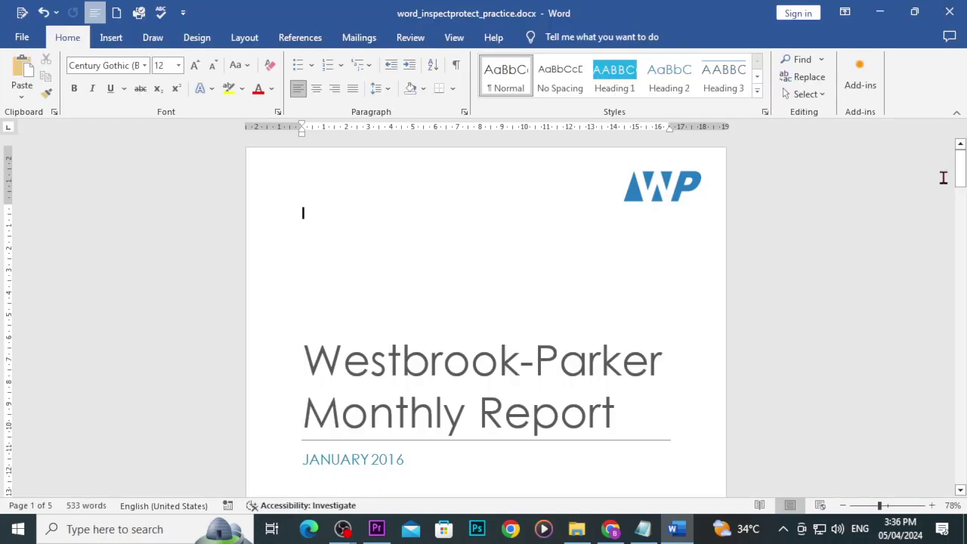
Save the encrypted report with Ctrl+S, close Word, and restore then minimize Chrome to reach the desktop.
{"action": "key", "text": "ctrl+s"}
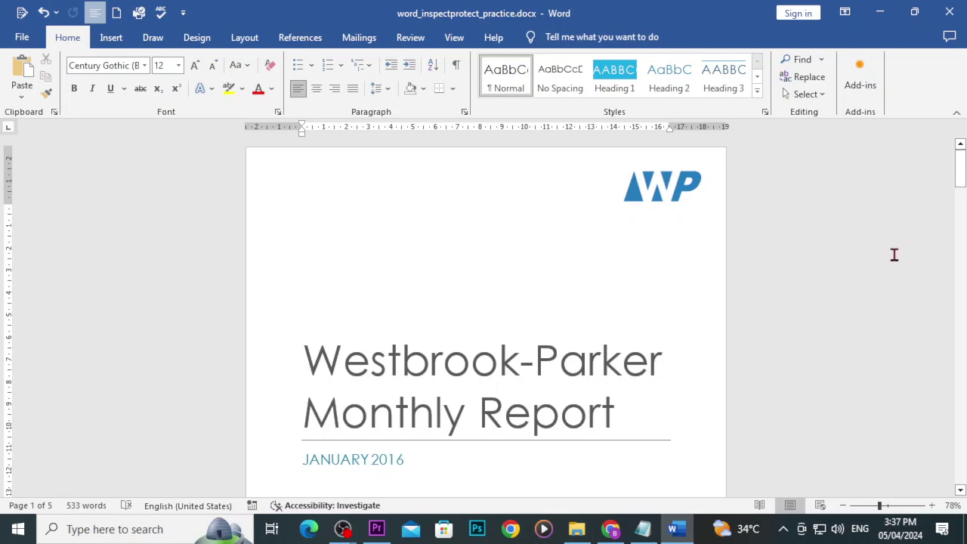
{"action": "scroll", "coordinate": [894, 255], "scroll_direction": "down", "scroll_amount": 1}
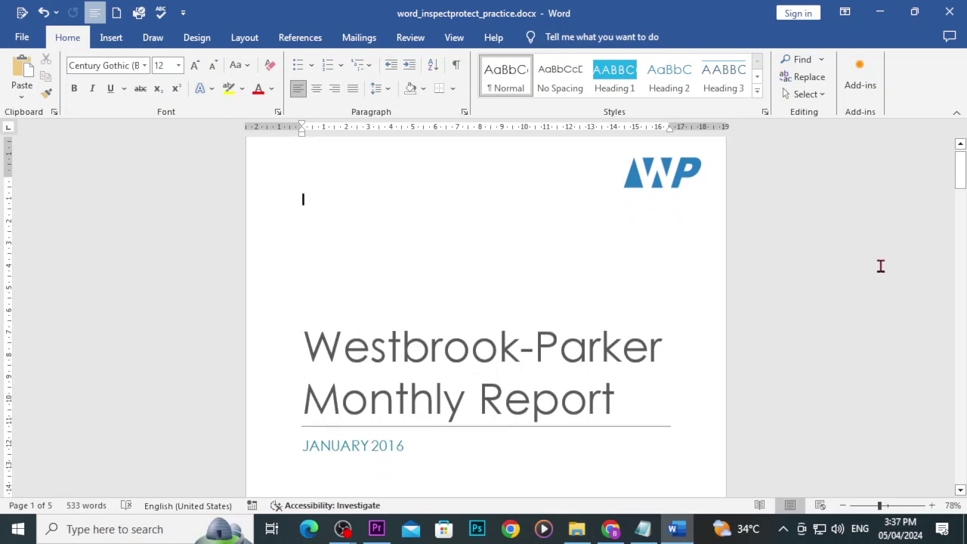
{"action": "left_click", "coordinate": [949, 13]}
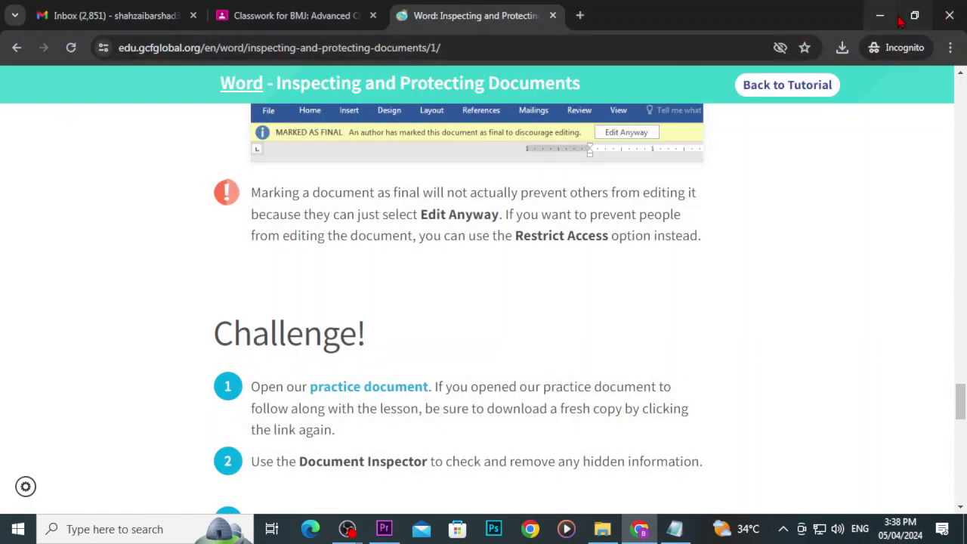
{"action": "left_click", "coordinate": [914, 15]}
{"action": "left_click", "coordinate": [884, 12]}
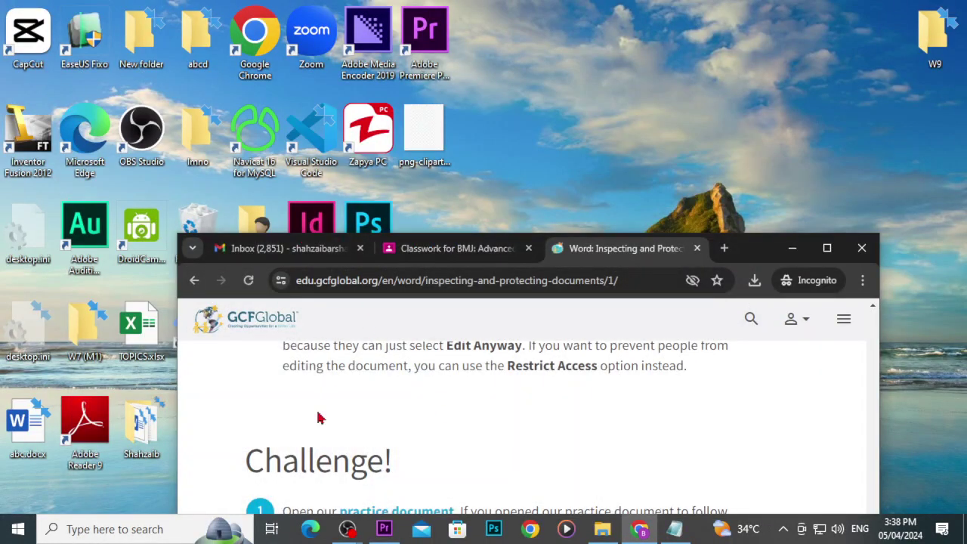
Open File Explorer at the Downloads folder listing word_inspectprotect_practice.docx.
{"action": "left_click", "coordinate": [602, 529]}
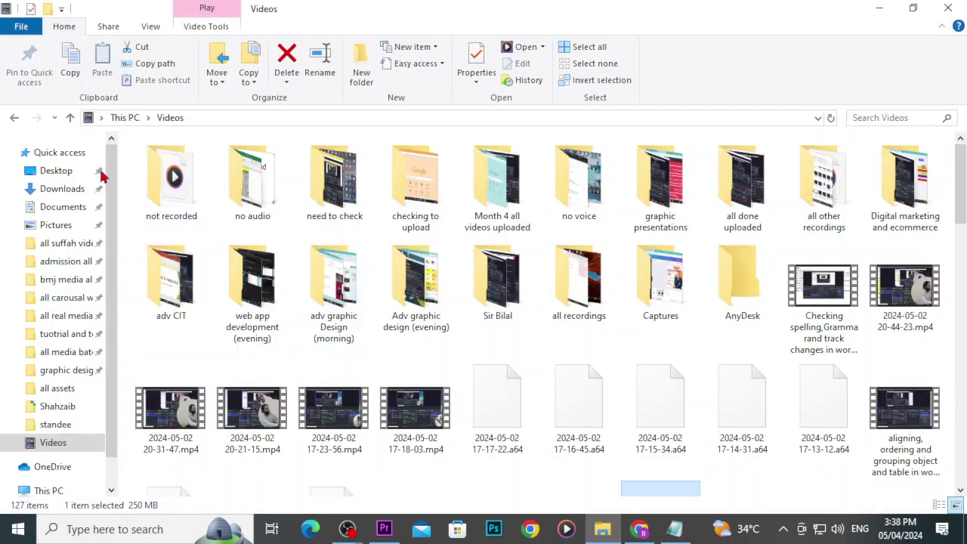
{"action": "left_click", "coordinate": [74, 188]}
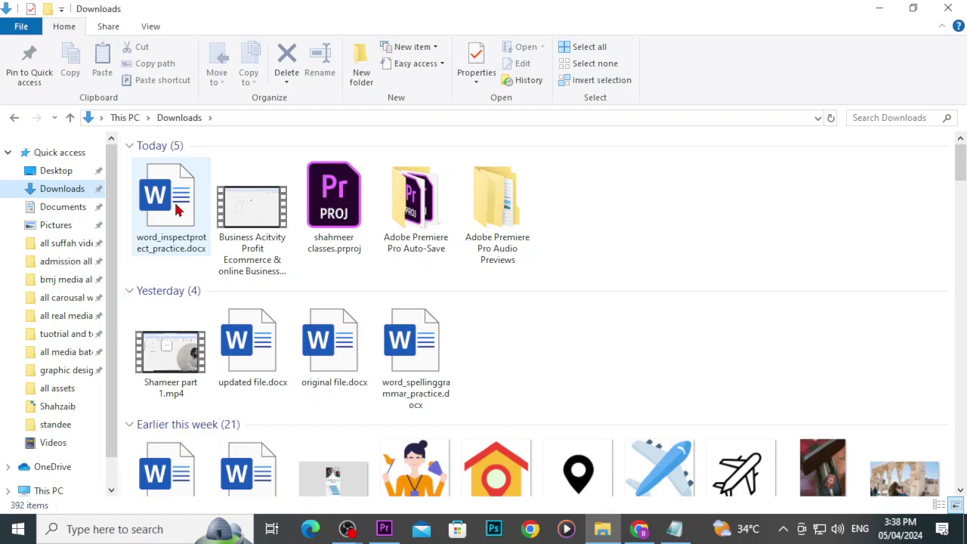
Try opening word_inspectprotect_practice.docx, dismiss the incorrect-password warning, and close the empty Word window.
{"action": "double_click", "coordinate": [177, 211]}
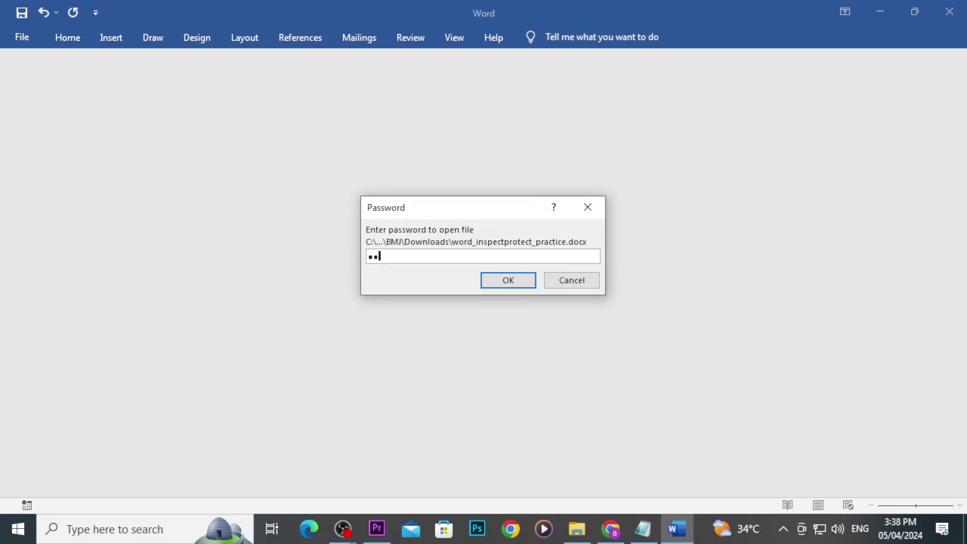
{"action": "key", "text": "Return"}
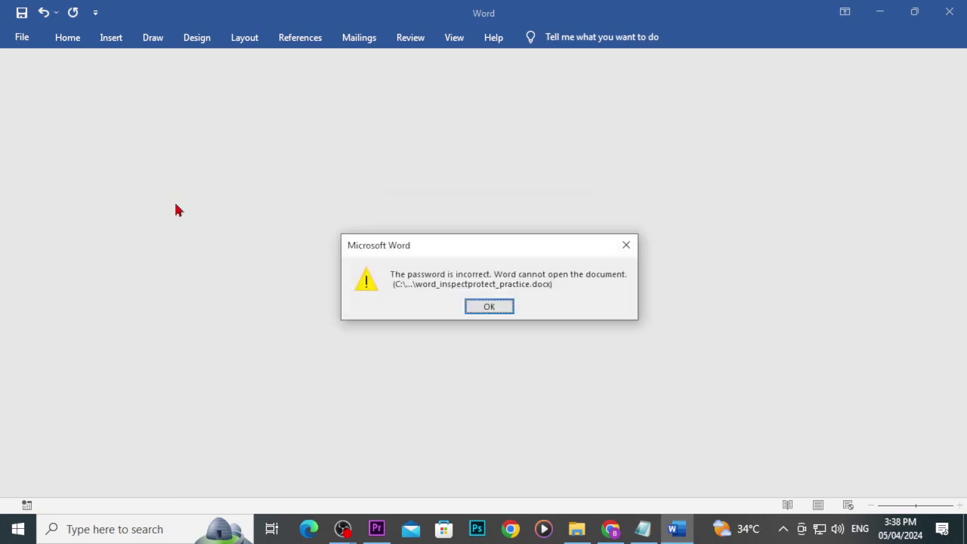
{"action": "key", "text": "Return"}
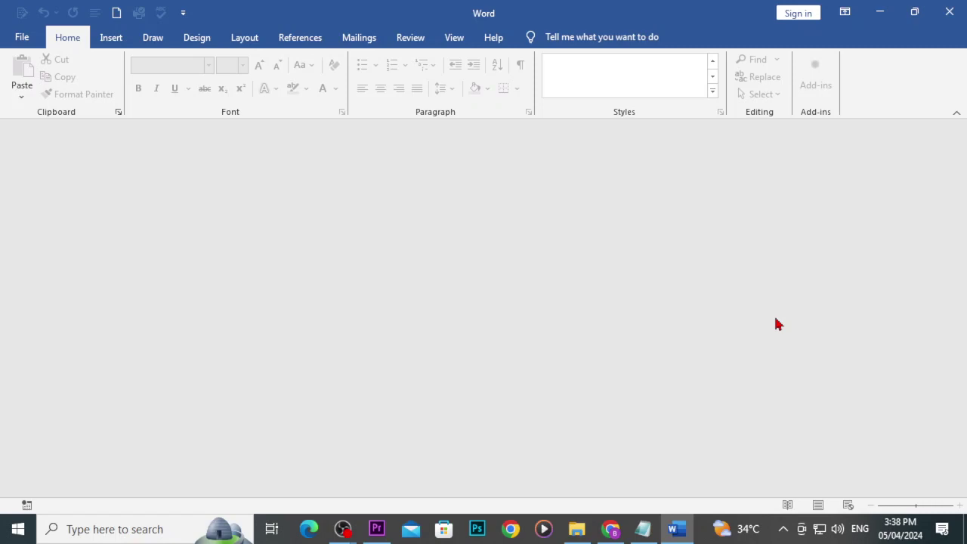
{"action": "left_click", "coordinate": [949, 12]}
Reopen the practice file and enter its correct password to show the Westbrook-Parker report.
{"action": "double_click", "coordinate": [150, 211]}
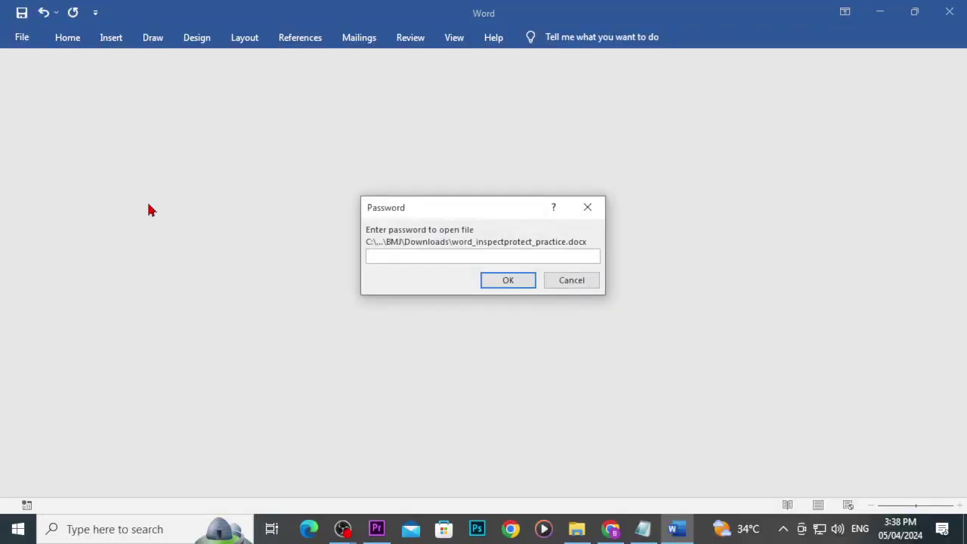
{"action": "key", "text": "Return"}
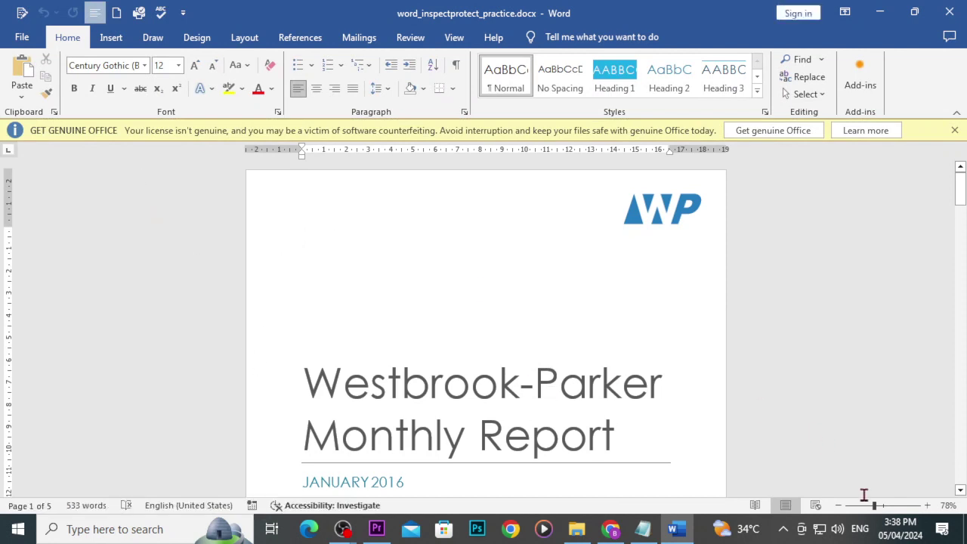
Pause and resume the OBS recording from the system tray, then minimize OBS.
{"action": "left_click", "coordinate": [782, 529]}
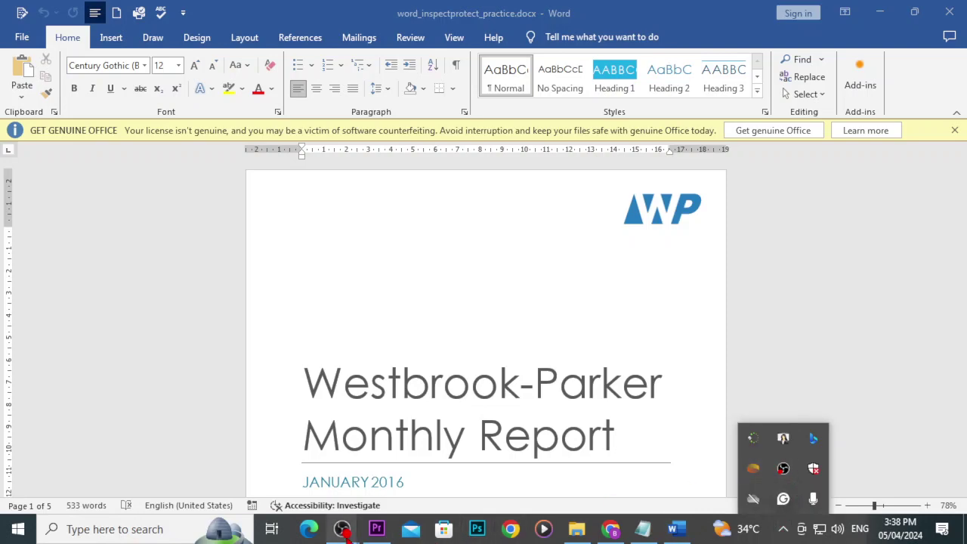
{"action": "mouse_move", "coordinate": [358, 501]}
{"action": "left_click", "coordinate": [317, 477]}
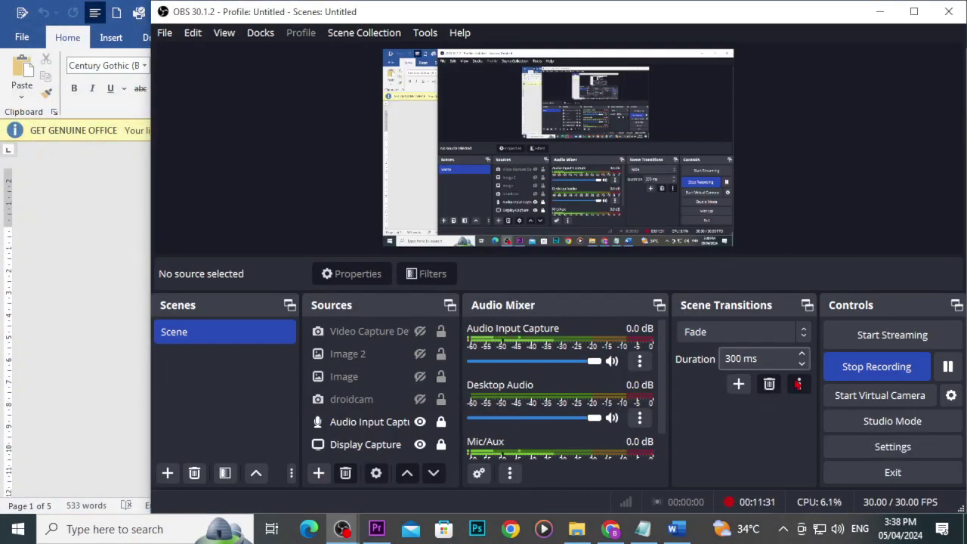
{"action": "left_click", "coordinate": [948, 367]}
{"action": "left_click", "coordinate": [948, 366]}
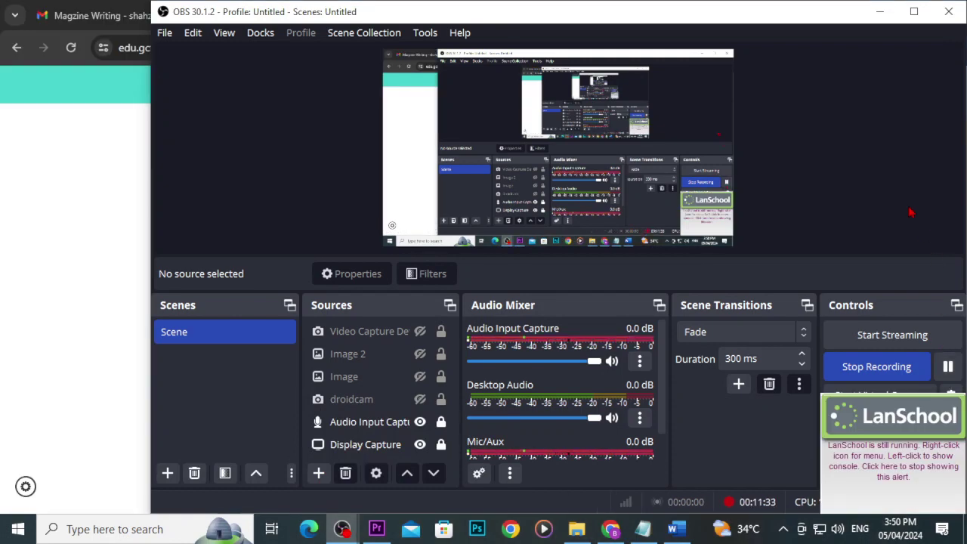
{"action": "left_click", "coordinate": [879, 11]}
Highlight the 'Document Practice like Magazine' line in the notes, then go to Chrome's Classwork page.
{"action": "key", "text": "alt+Tab"}
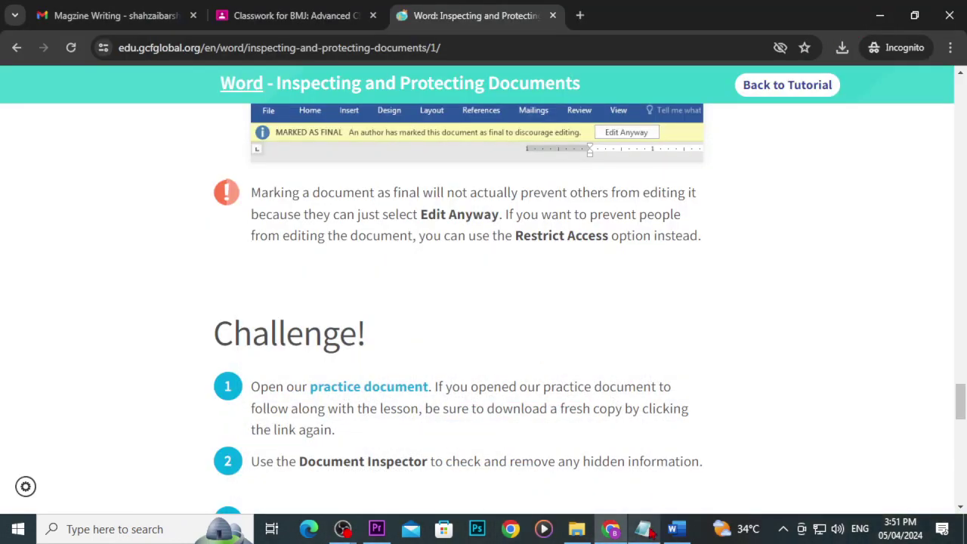
{"action": "left_click_drag", "start_coordinate": [41, 133], "coordinate": [266, 136]}
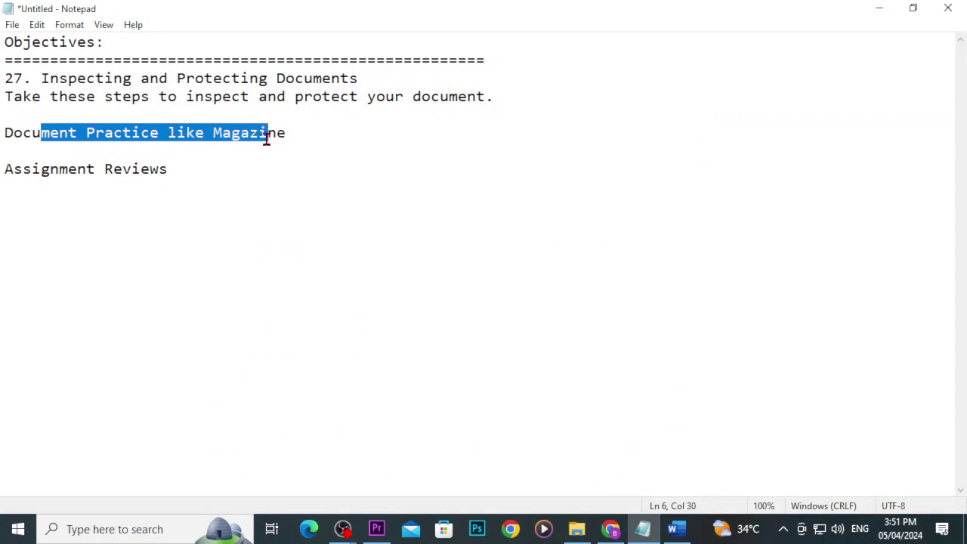
{"action": "left_click", "coordinate": [610, 529]}
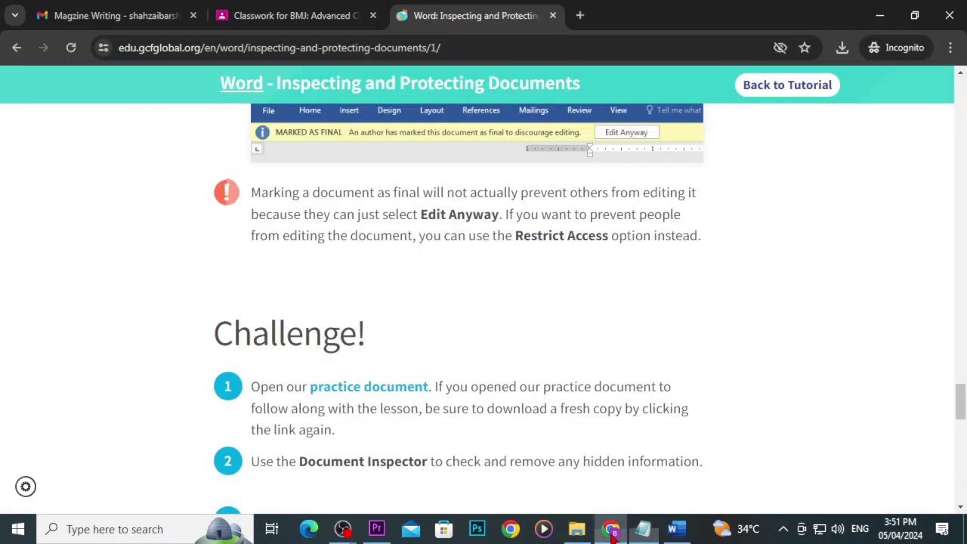
{"action": "left_click", "coordinate": [255, 9]}
Open the full Magazine Writing material from the Classwork list.
{"action": "scroll", "coordinate": [388, 264], "scroll_direction": "up", "scroll_amount": 4}
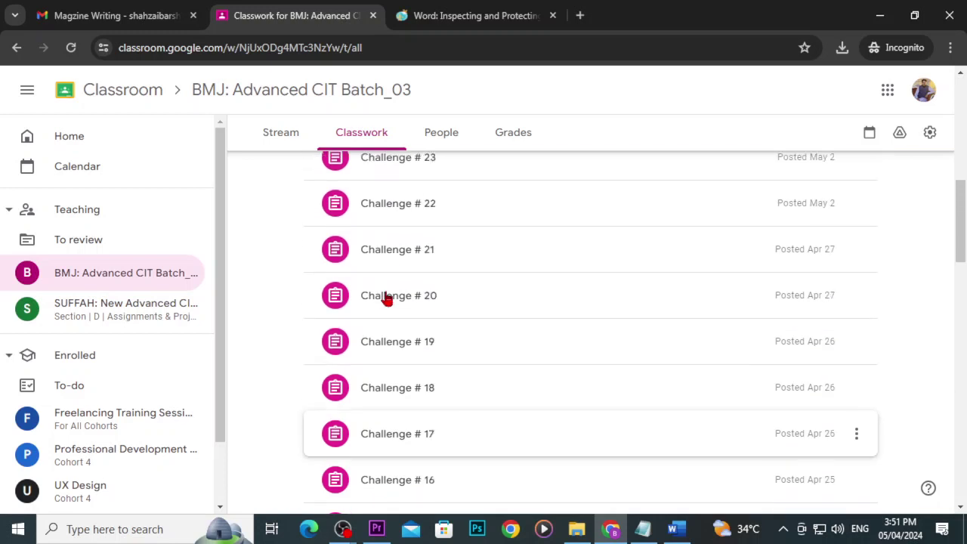
{"action": "scroll", "coordinate": [400, 302], "scroll_direction": "up", "scroll_amount": 3}
{"action": "scroll", "coordinate": [419, 316], "scroll_direction": "up", "scroll_amount": 5}
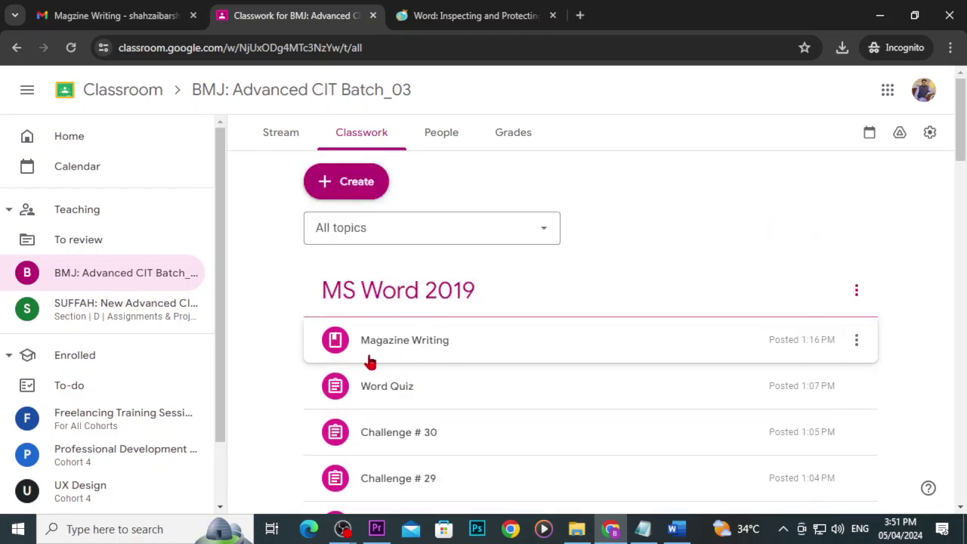
{"action": "left_click", "coordinate": [487, 354]}
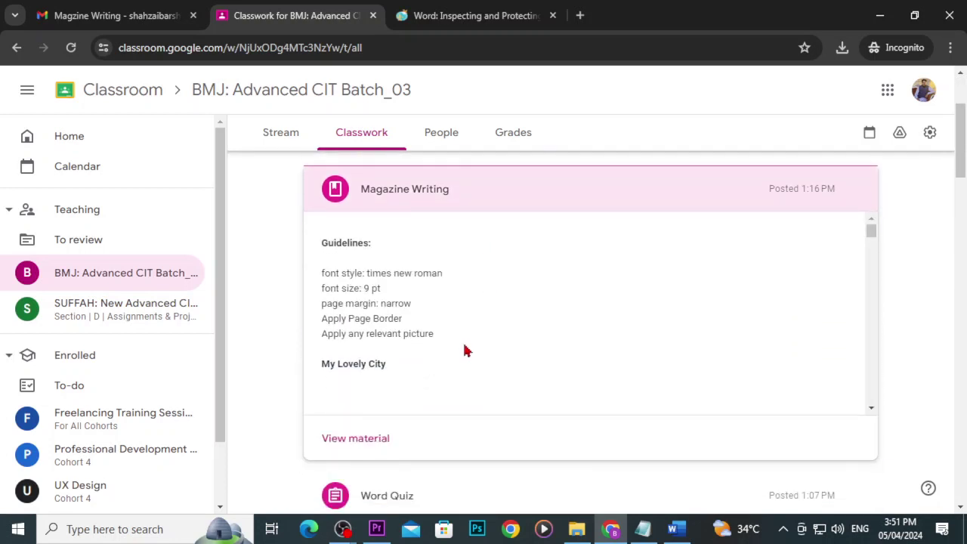
{"action": "left_click", "coordinate": [361, 439]}
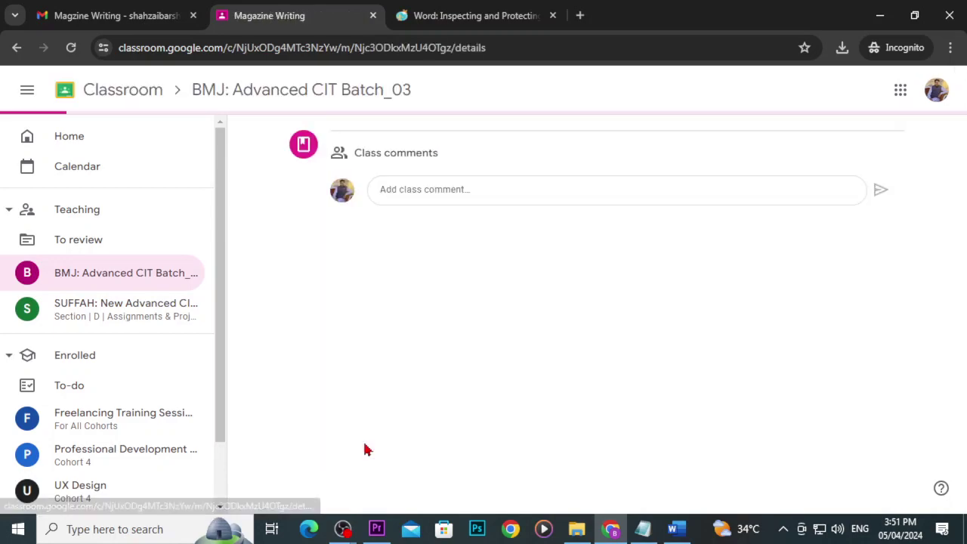
Scroll through the My Lovely City essay and back up to the formatting guidelines.
{"action": "scroll", "coordinate": [306, 363], "scroll_direction": "down", "scroll_amount": 5}
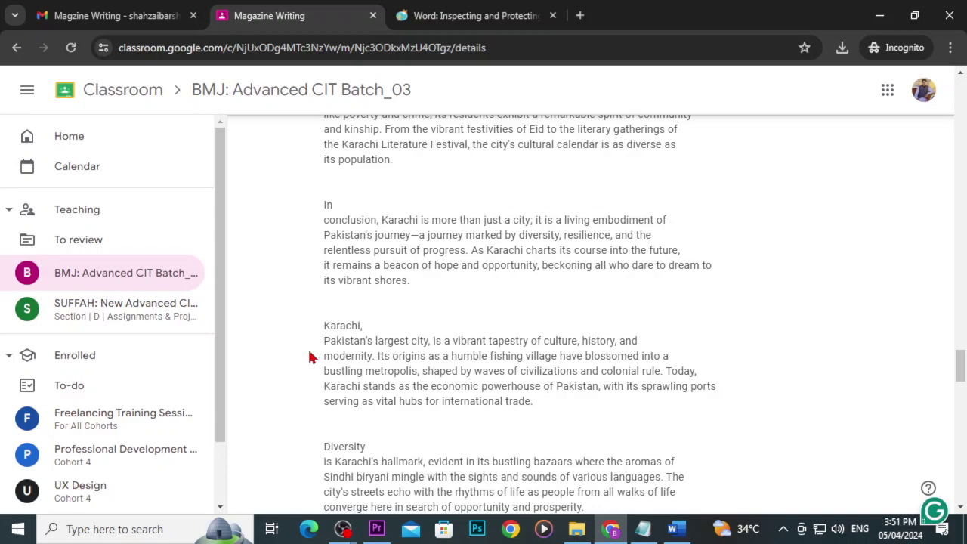
{"action": "scroll", "coordinate": [388, 376], "scroll_direction": "down", "scroll_amount": 2}
{"action": "scroll", "coordinate": [388, 376], "scroll_direction": "down", "scroll_amount": 4}
{"action": "scroll", "coordinate": [388, 375], "scroll_direction": "down", "scroll_amount": 4}
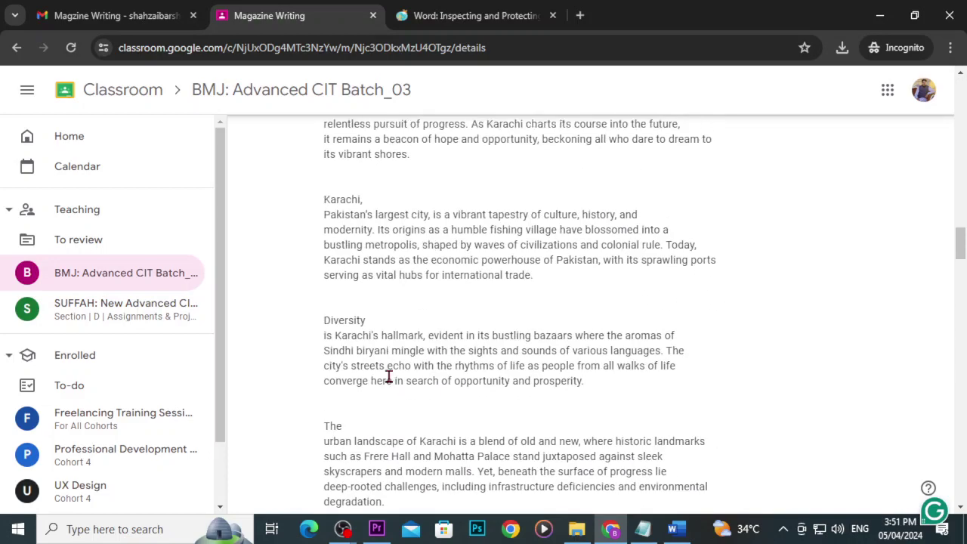
{"action": "scroll", "coordinate": [389, 375], "scroll_direction": "up", "scroll_amount": 3}
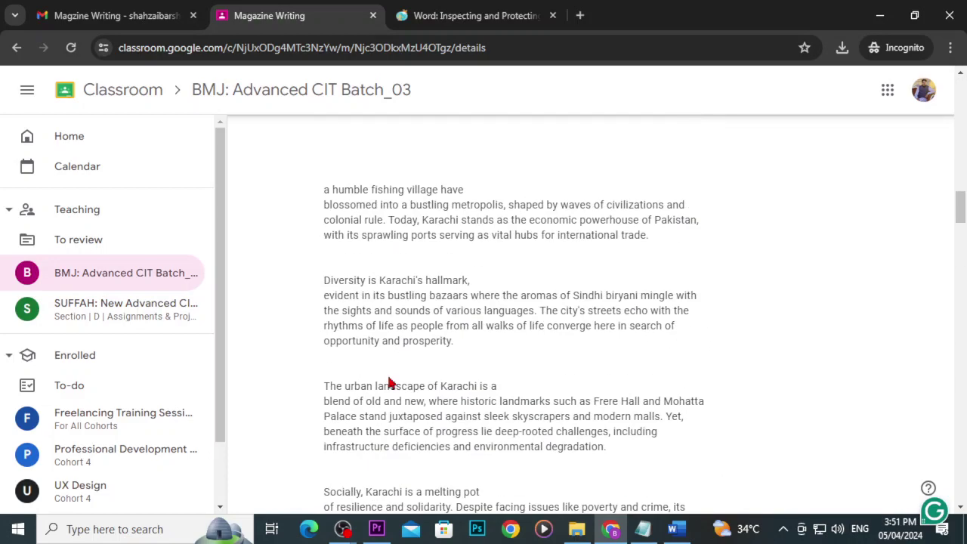
{"action": "scroll", "coordinate": [404, 386], "scroll_direction": "up", "scroll_amount": 3}
{"action": "scroll", "coordinate": [404, 385], "scroll_direction": "up", "scroll_amount": 3}
{"action": "scroll", "coordinate": [404, 386], "scroll_direction": "up", "scroll_amount": 3}
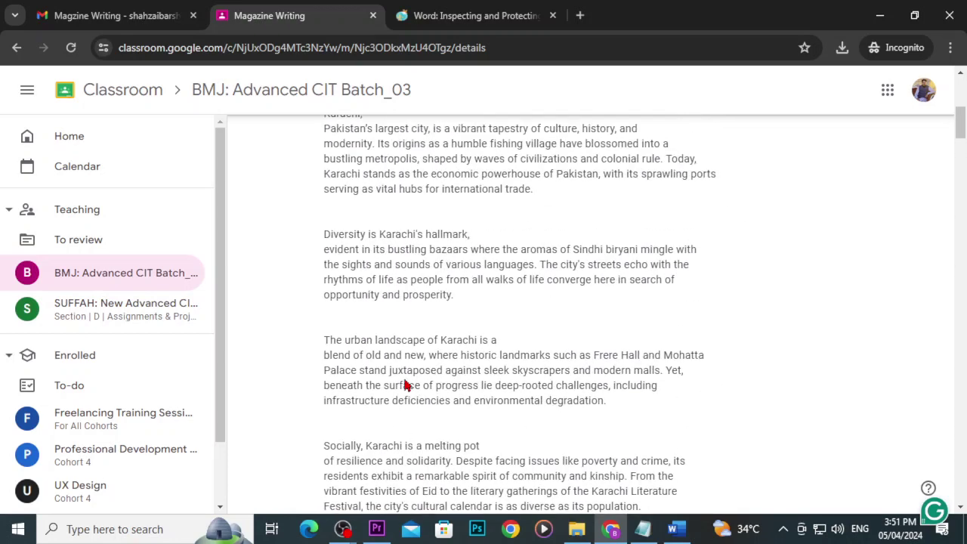
{"action": "scroll", "coordinate": [404, 386], "scroll_direction": "up", "scroll_amount": 5}
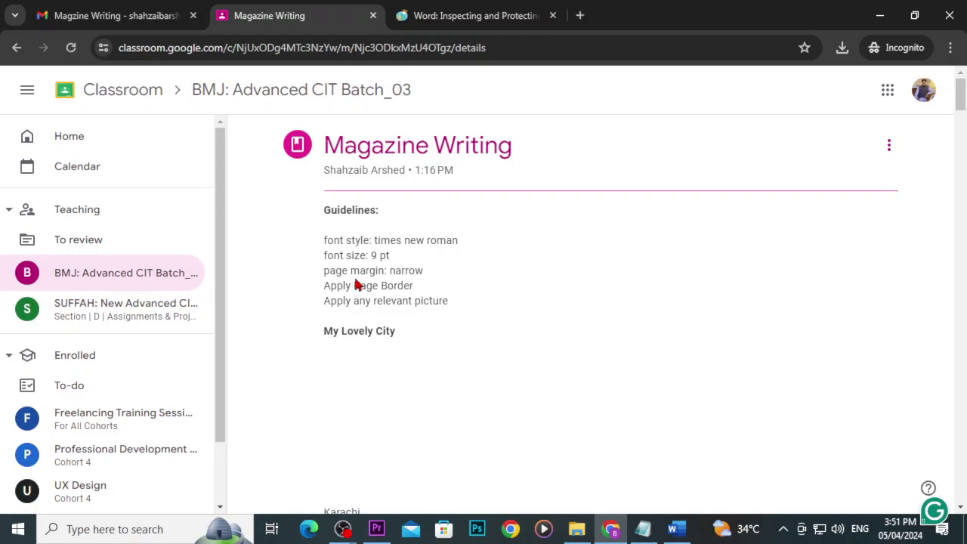
Bring the Westbrook-Parker report back to the front in Word.
{"action": "left_click", "coordinate": [672, 529]}
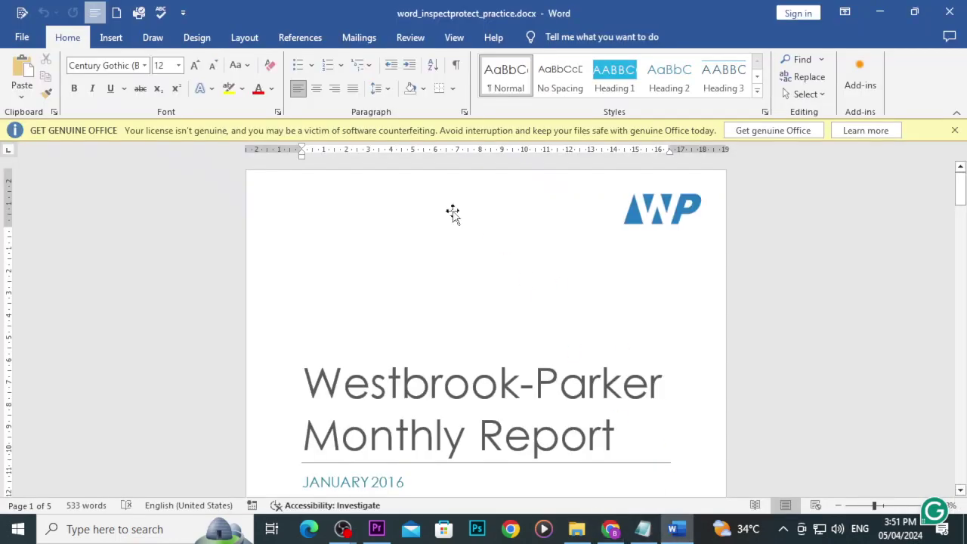
{"action": "scroll", "coordinate": [486, 388], "scroll_direction": "down", "scroll_amount": 5}
{"action": "scroll", "coordinate": [486, 388], "scroll_direction": "down", "scroll_amount": 5}
{"action": "scroll", "coordinate": [485, 389], "scroll_direction": "down", "scroll_amount": 3}
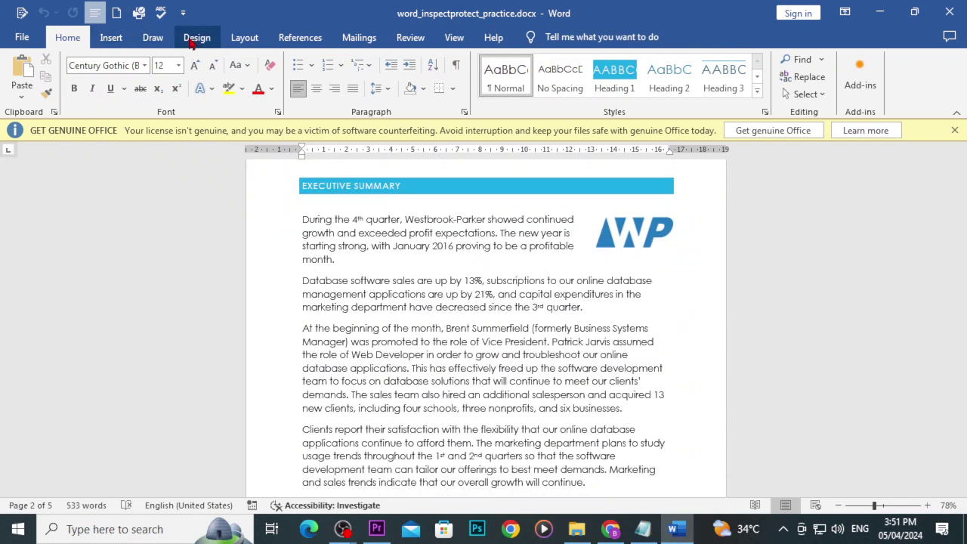
Set the report's margins to the Narrow preset, replacing Normal.
{"action": "left_click", "coordinate": [244, 37]}
{"action": "left_click", "coordinate": [23, 72]}
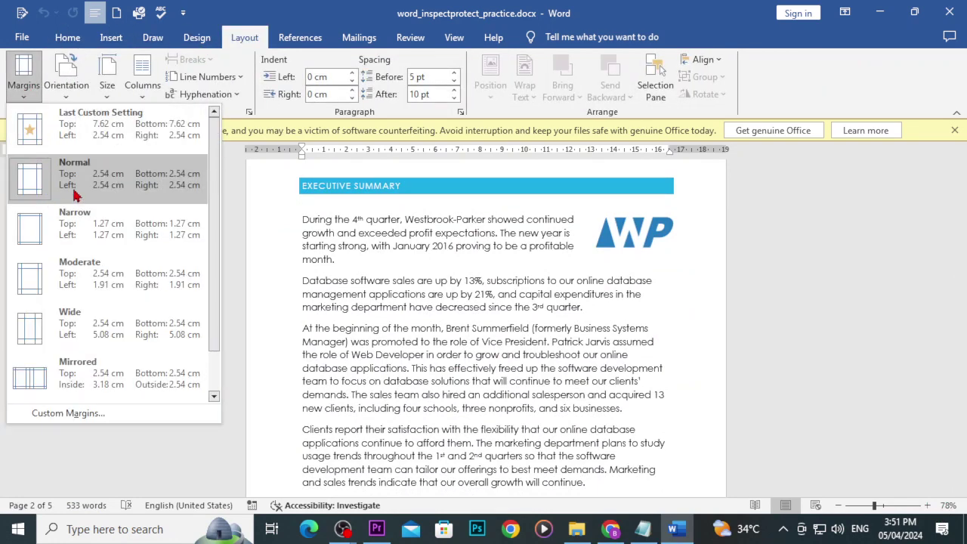
{"action": "left_click", "coordinate": [75, 195]}
{"action": "left_click", "coordinate": [24, 71]}
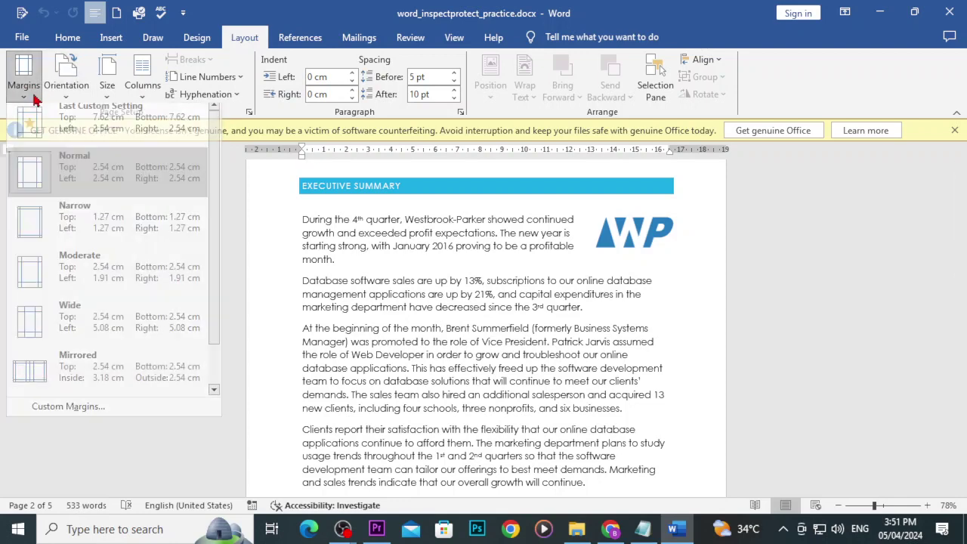
{"action": "left_click", "coordinate": [72, 219]}
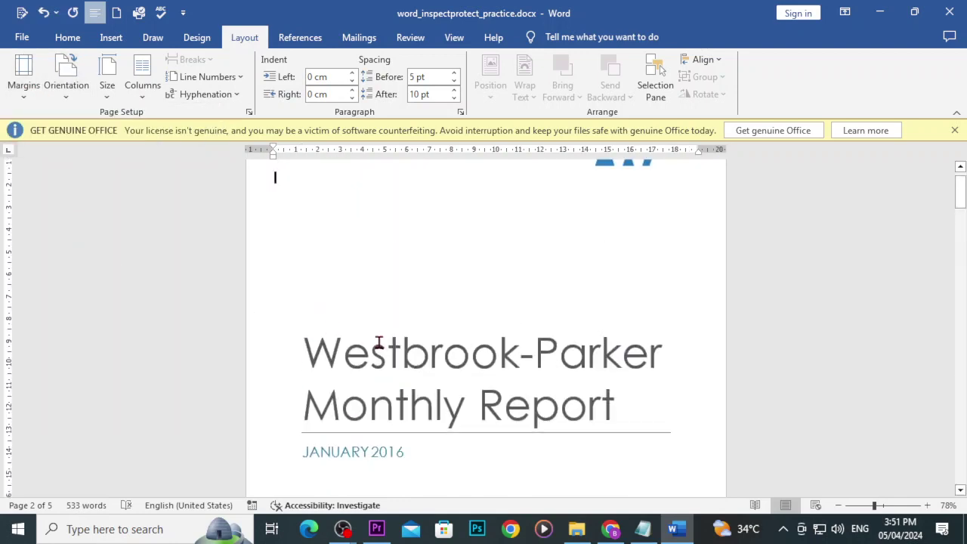
Scroll down through the report to check the narrow margins.
{"action": "scroll", "coordinate": [378, 345], "scroll_direction": "down", "scroll_amount": 10}
{"action": "scroll", "coordinate": [380, 346], "scroll_direction": "down", "scroll_amount": 5}
{"action": "scroll", "coordinate": [378, 345], "scroll_direction": "down", "scroll_amount": 5}
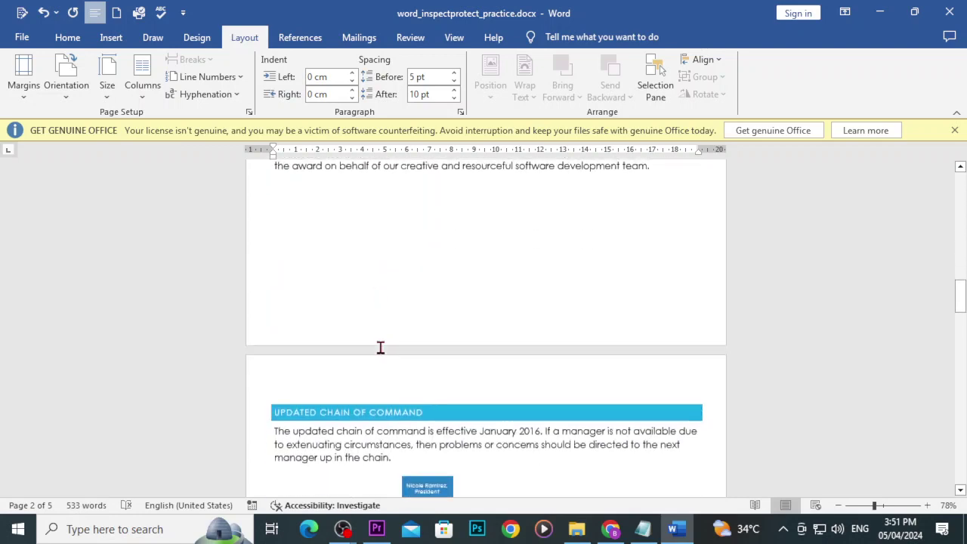
{"action": "scroll", "coordinate": [378, 345], "scroll_direction": "down", "scroll_amount": 3}
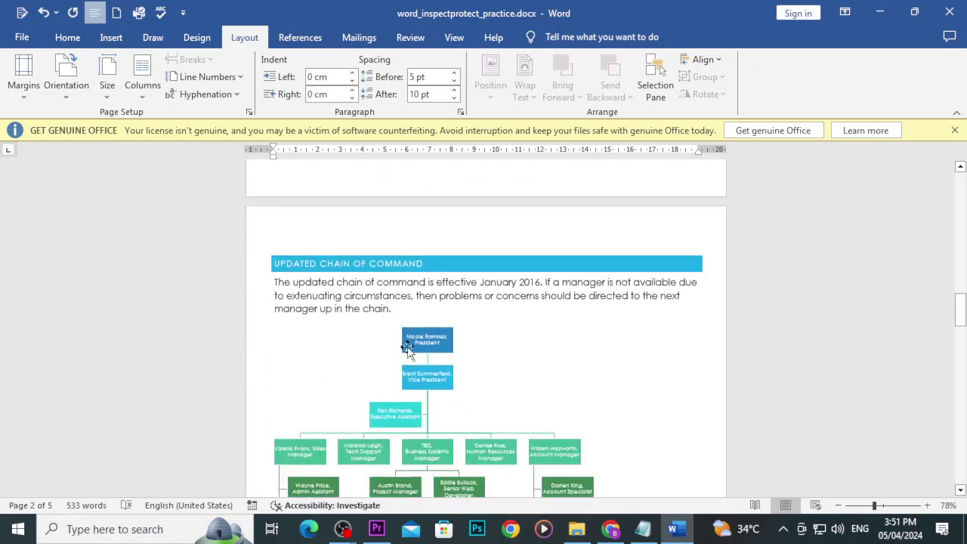
{"action": "scroll", "coordinate": [381, 353], "scroll_direction": "down", "scroll_amount": 4}
{"action": "scroll", "coordinate": [586, 398], "scroll_direction": "down", "scroll_amount": 3}
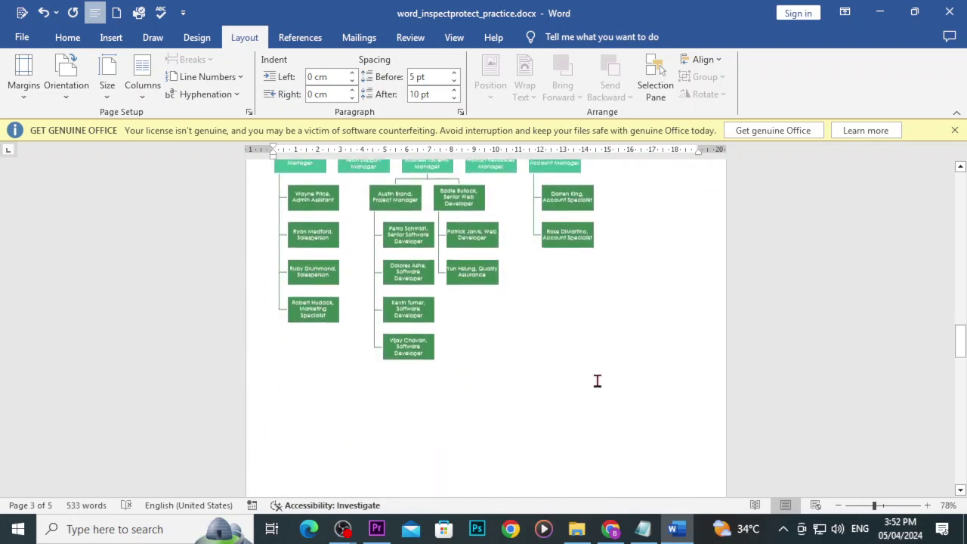
{"action": "scroll", "coordinate": [596, 382], "scroll_direction": "down", "scroll_amount": 4}
{"action": "scroll", "coordinate": [624, 386], "scroll_direction": "down", "scroll_amount": 4}
{"action": "scroll", "coordinate": [667, 419], "scroll_direction": "down", "scroll_amount": 2}
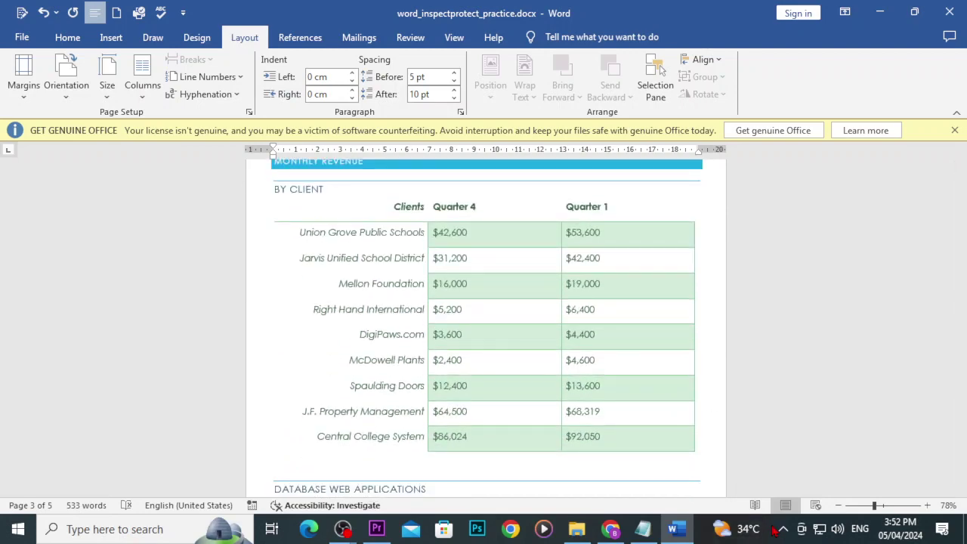
Check the assignment page, then return to the report's page 2 paragraphs in Word.
{"action": "left_click", "coordinate": [675, 529]}
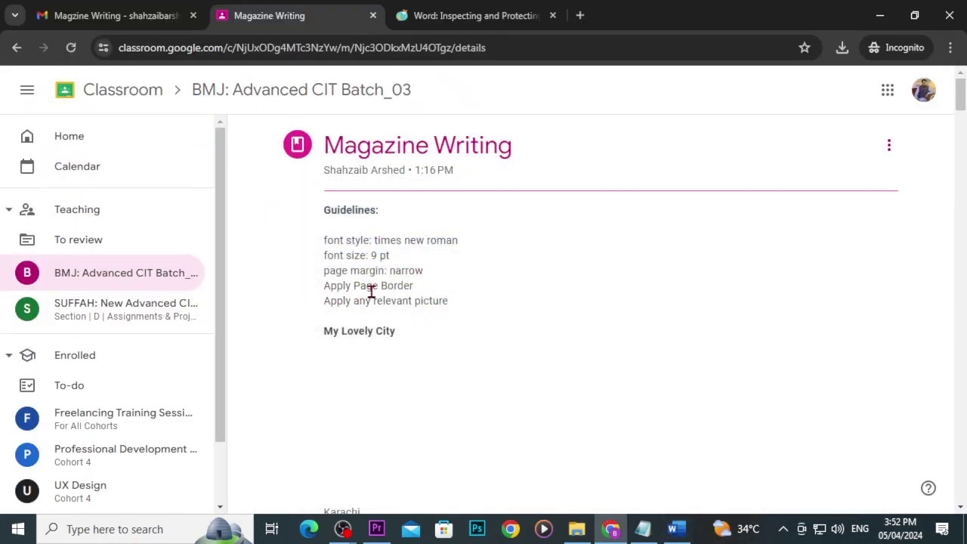
{"action": "left_click", "coordinate": [676, 529]}
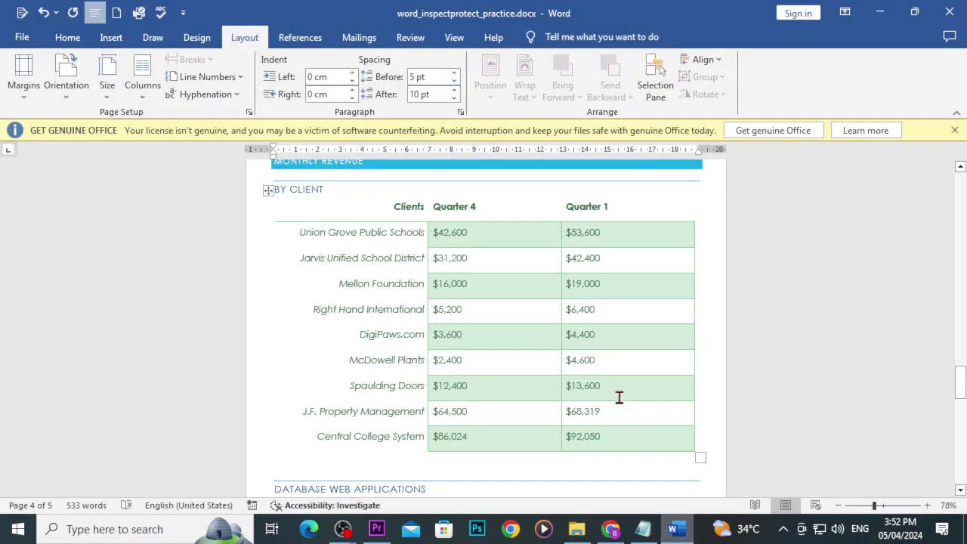
{"action": "scroll", "coordinate": [579, 340], "scroll_direction": "down", "scroll_amount": 10}
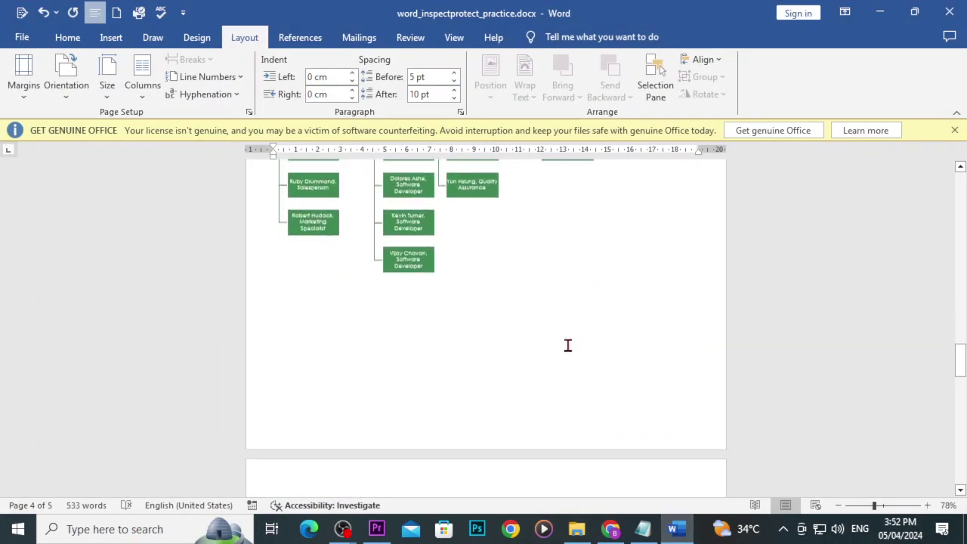
{"action": "scroll", "coordinate": [569, 346], "scroll_direction": "up", "scroll_amount": 3}
{"action": "scroll", "coordinate": [570, 344], "scroll_direction": "up", "scroll_amount": 7}
{"action": "scroll", "coordinate": [571, 344], "scroll_direction": "up", "scroll_amount": 10}
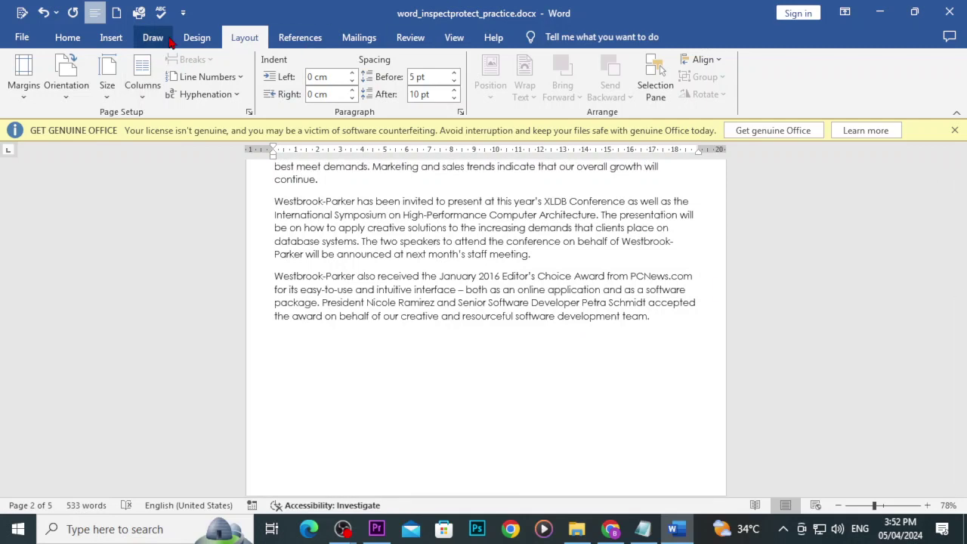
Add a thick 3 pt box page border applied to the whole document.
{"action": "left_click", "coordinate": [201, 42]}
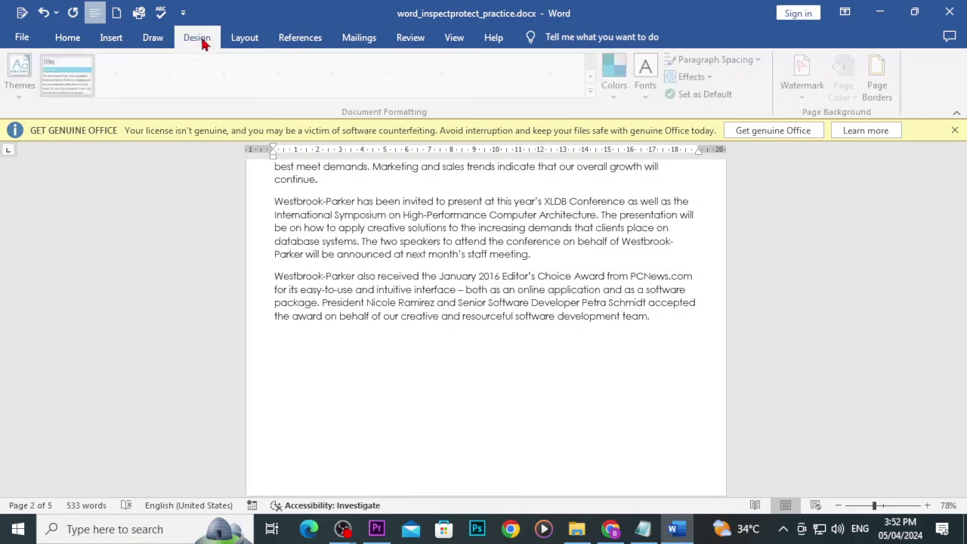
{"action": "left_click", "coordinate": [876, 91]}
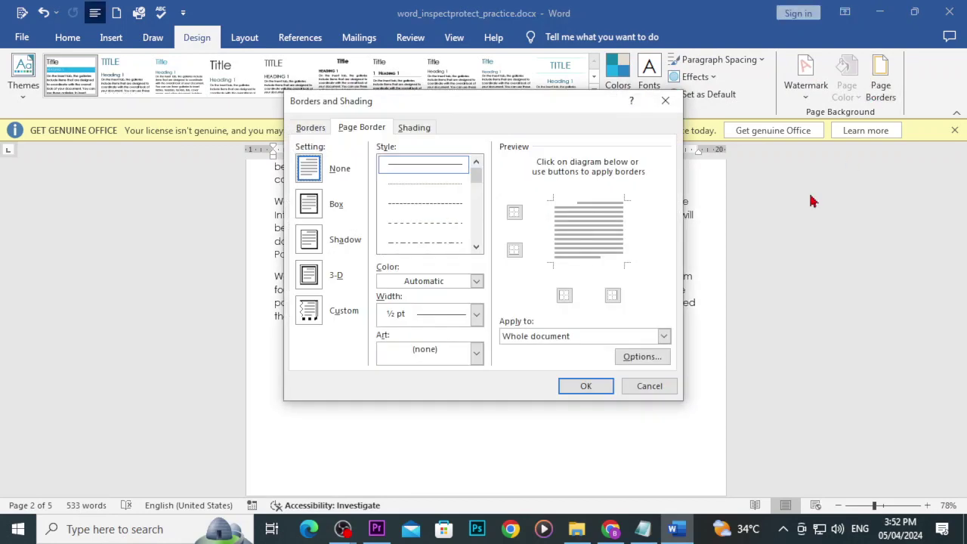
{"action": "left_click_drag", "start_coordinate": [479, 180], "coordinate": [477, 195]}
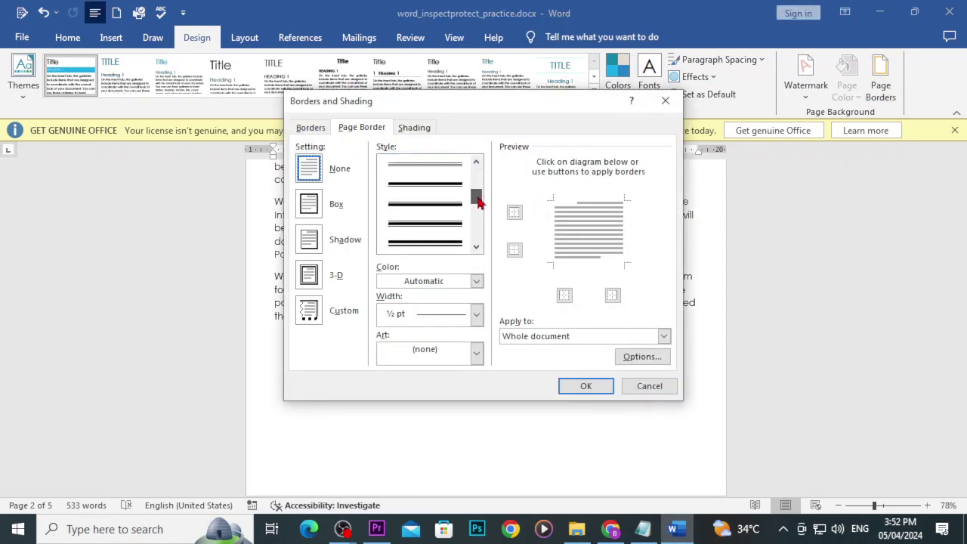
{"action": "left_click", "coordinate": [421, 233]}
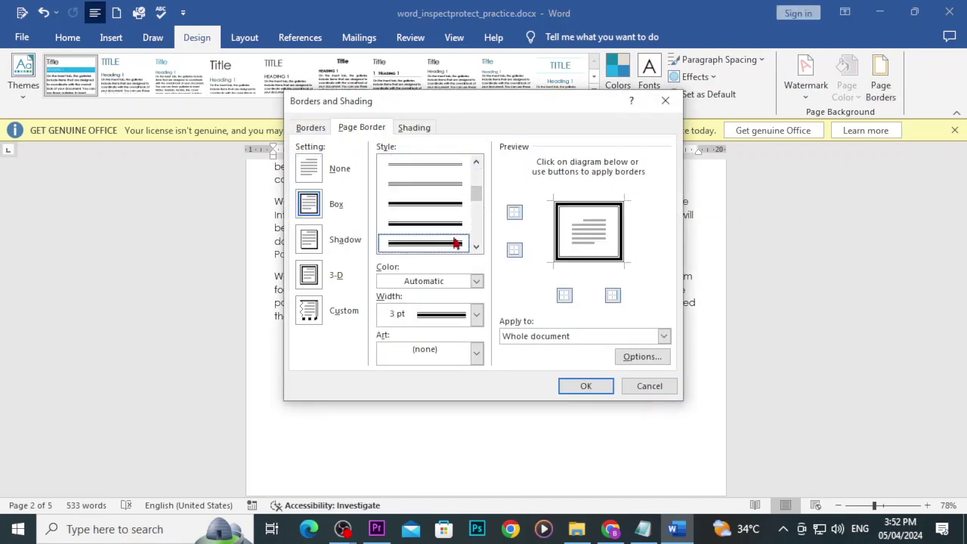
{"action": "left_click", "coordinate": [600, 388]}
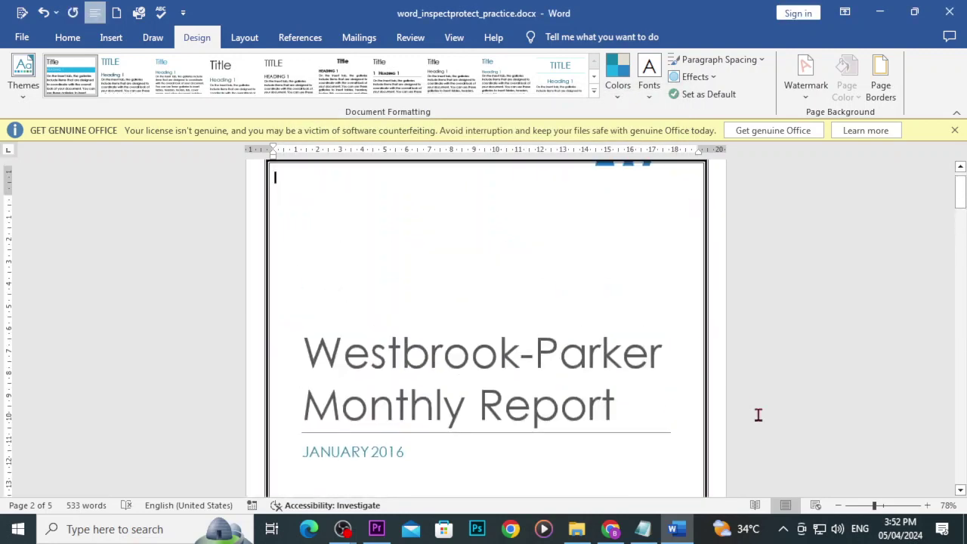
Scroll through the report's pages to check the new border.
{"action": "scroll", "coordinate": [748, 421], "scroll_direction": "down", "scroll_amount": 5}
{"action": "scroll", "coordinate": [738, 429], "scroll_direction": "down", "scroll_amount": 8}
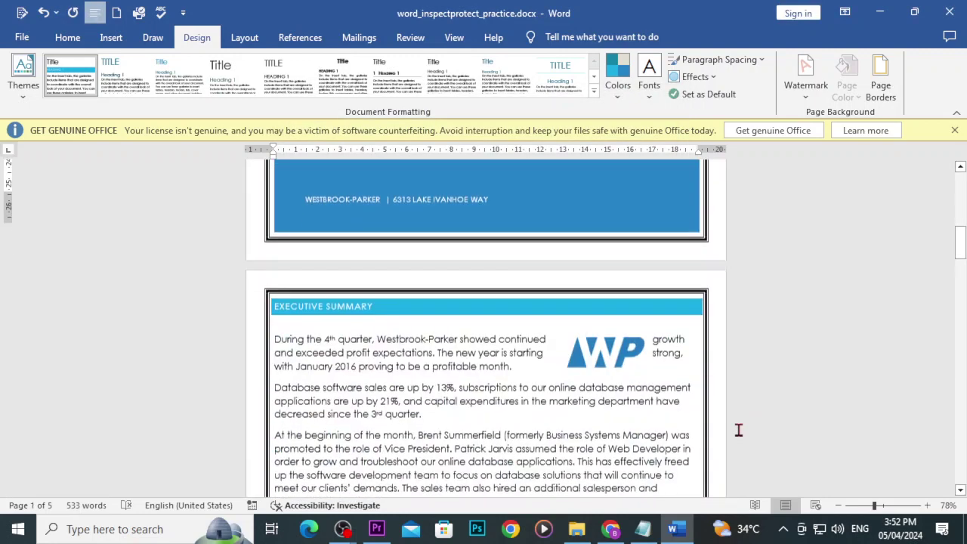
{"action": "scroll", "coordinate": [733, 425], "scroll_direction": "down", "scroll_amount": 8}
{"action": "scroll", "coordinate": [729, 421], "scroll_direction": "up", "scroll_amount": 1}
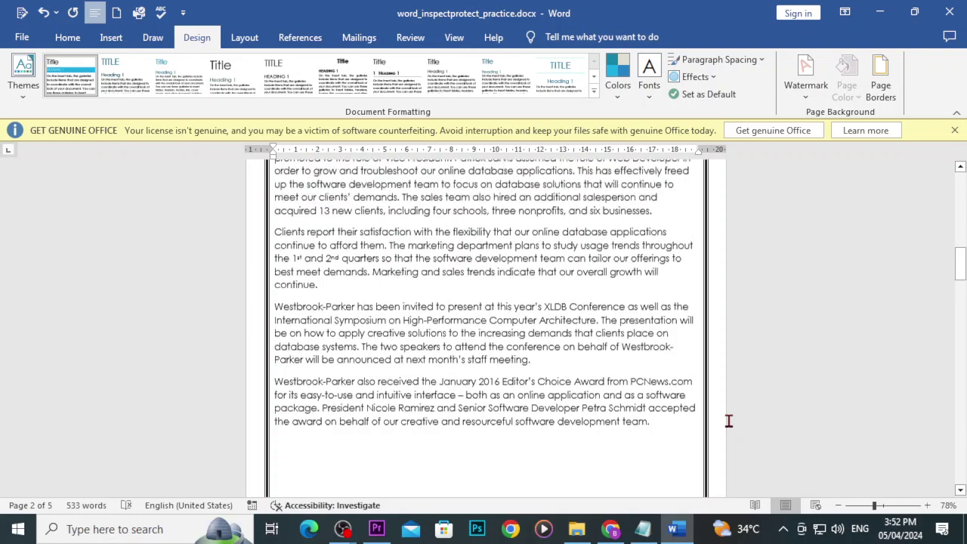
{"action": "scroll", "coordinate": [730, 421], "scroll_direction": "up", "scroll_amount": 10}
{"action": "scroll", "coordinate": [827, 216], "scroll_direction": "up", "scroll_amount": 5}
{"action": "scroll", "coordinate": [788, 169], "scroll_direction": "up", "scroll_amount": 1}
{"action": "scroll", "coordinate": [773, 249], "scroll_direction": "down", "scroll_amount": 8}
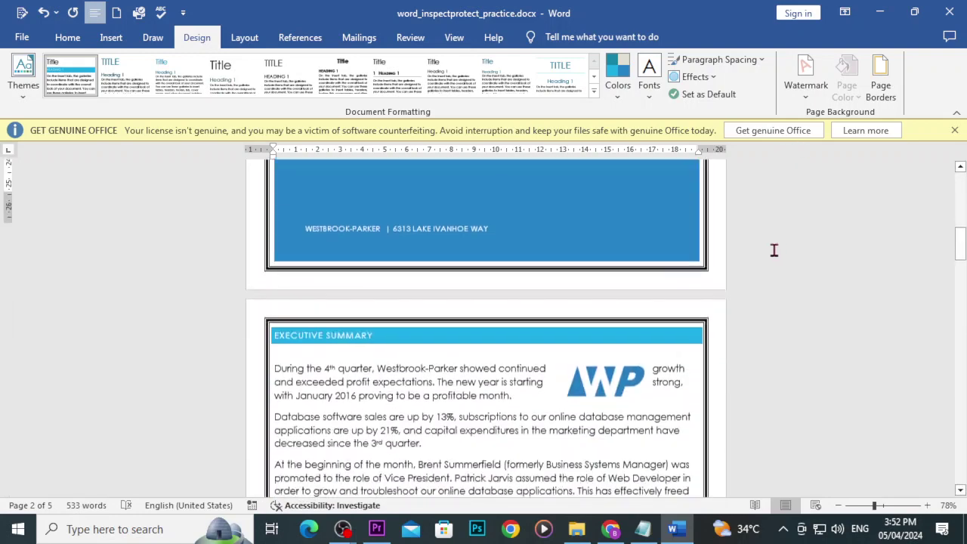
{"action": "scroll", "coordinate": [773, 248], "scroll_direction": "down", "scroll_amount": 2}
{"action": "scroll", "coordinate": [759, 276], "scroll_direction": "down", "scroll_amount": 4}
{"action": "scroll", "coordinate": [745, 284], "scroll_direction": "down", "scroll_amount": 1}
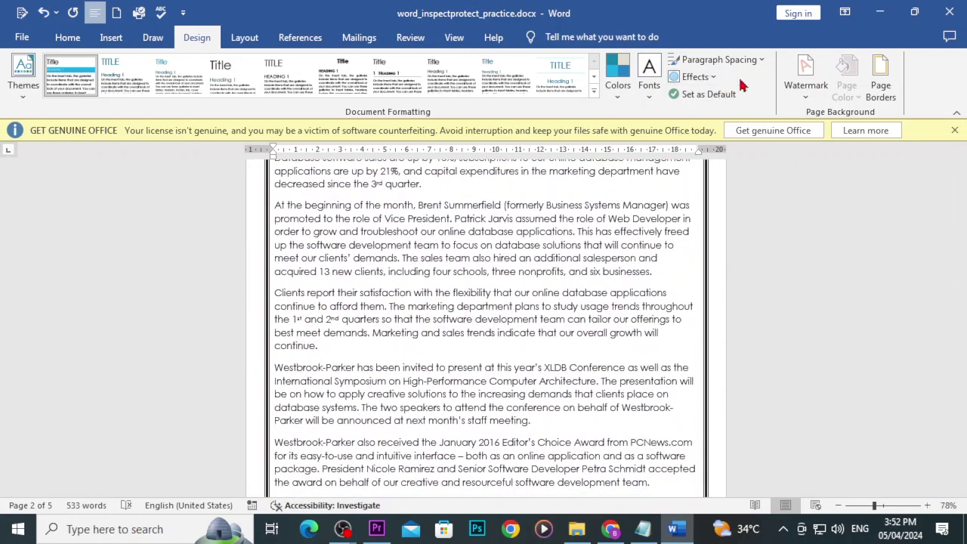
Apply the diagonal DRAFT 1 watermark and check it across the pages.
{"action": "left_click", "coordinate": [797, 86]}
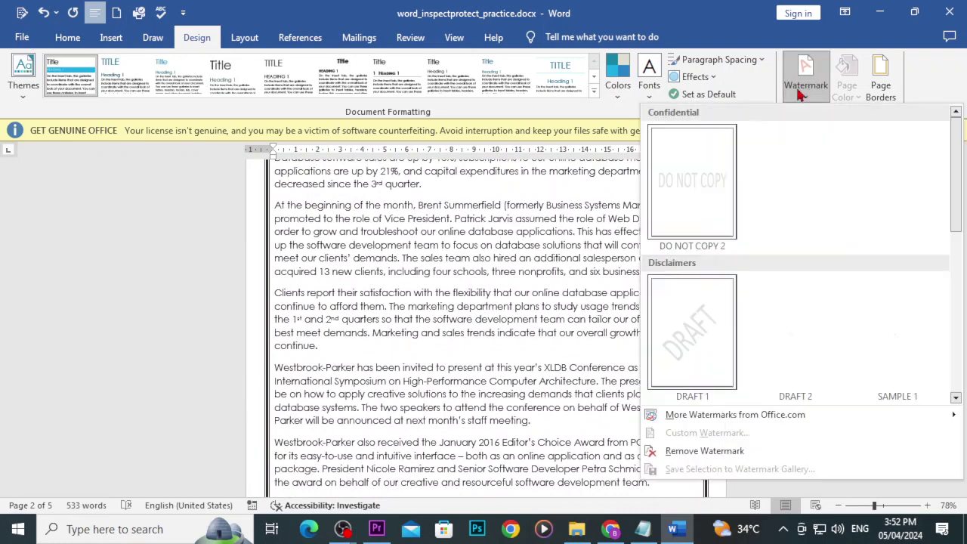
{"action": "left_click", "coordinate": [695, 358]}
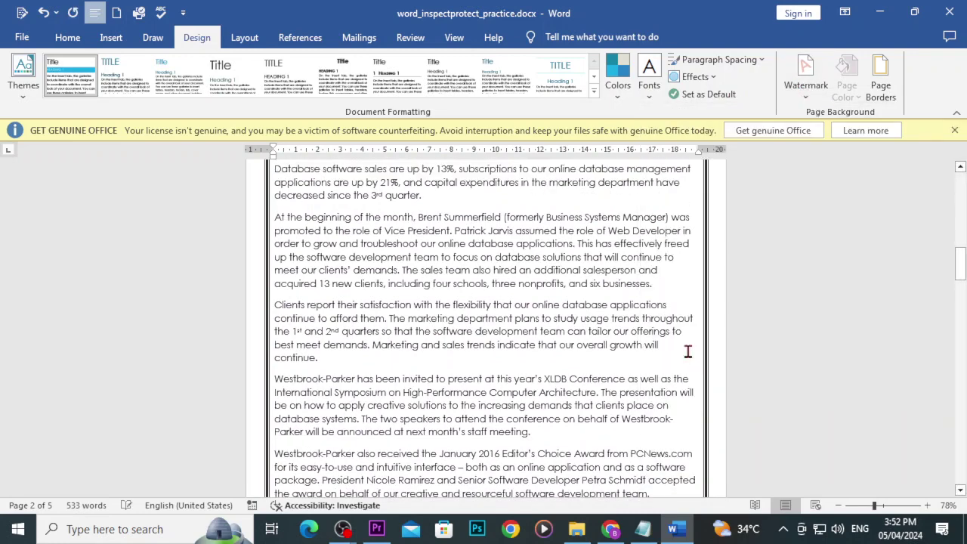
{"action": "left_click", "coordinate": [803, 102]}
{"action": "left_click", "coordinate": [674, 336]}
{"action": "scroll", "coordinate": [456, 363], "scroll_direction": "down", "scroll_amount": 5}
{"action": "scroll", "coordinate": [454, 386], "scroll_direction": "down", "scroll_amount": 2}
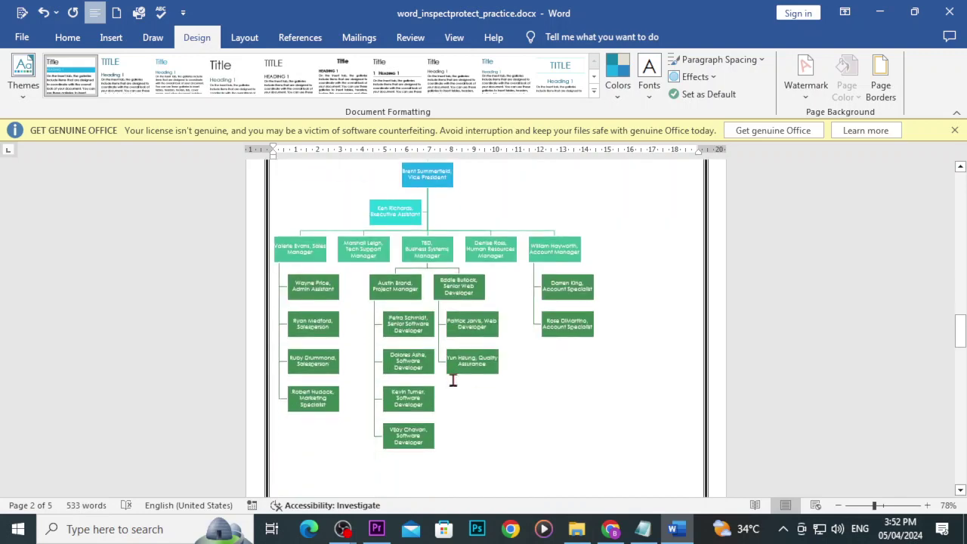
{"action": "scroll", "coordinate": [453, 393], "scroll_direction": "up", "scroll_amount": 5}
{"action": "scroll", "coordinate": [453, 405], "scroll_direction": "up", "scroll_amount": 5}
{"action": "scroll", "coordinate": [457, 421], "scroll_direction": "up", "scroll_amount": 5}
{"action": "scroll", "coordinate": [456, 421], "scroll_direction": "up", "scroll_amount": 5}
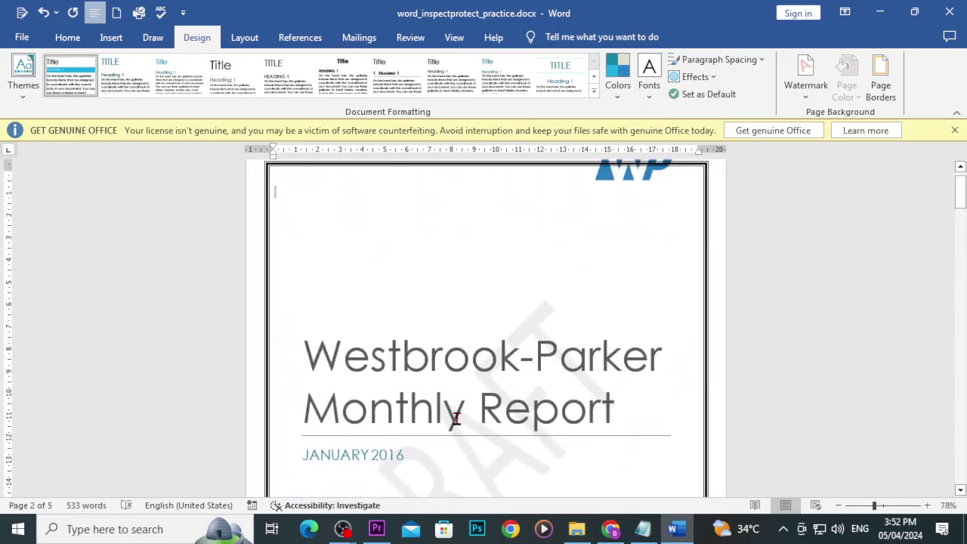
{"action": "scroll", "coordinate": [456, 421], "scroll_direction": "down", "scroll_amount": 2}
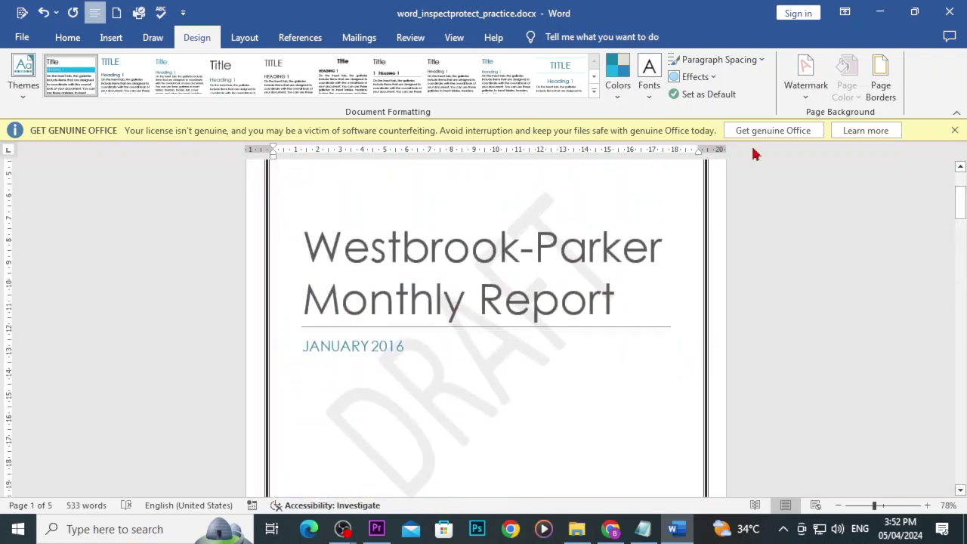
Open the edit properties of the DRAFT watermark from the gallery.
{"action": "left_click", "coordinate": [798, 102]}
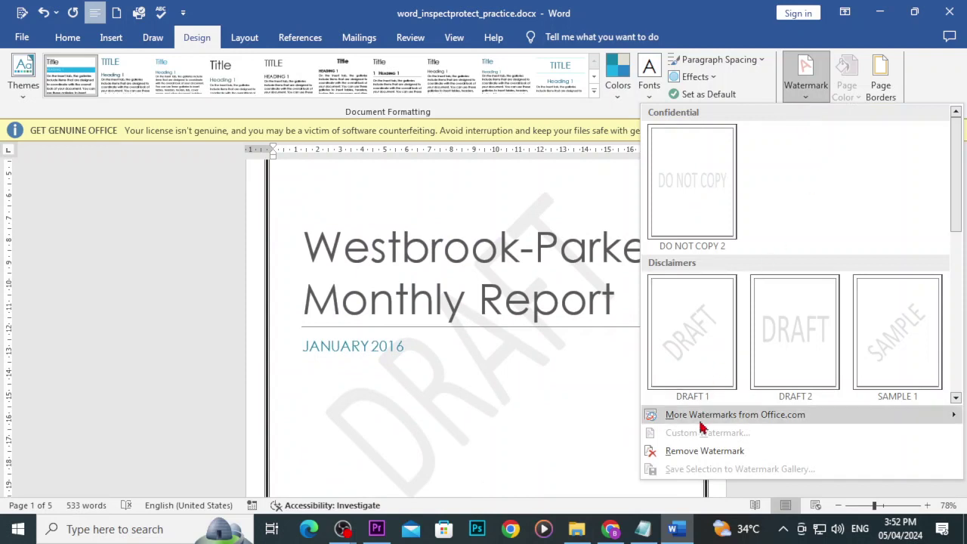
{"action": "mouse_move", "coordinate": [700, 421]}
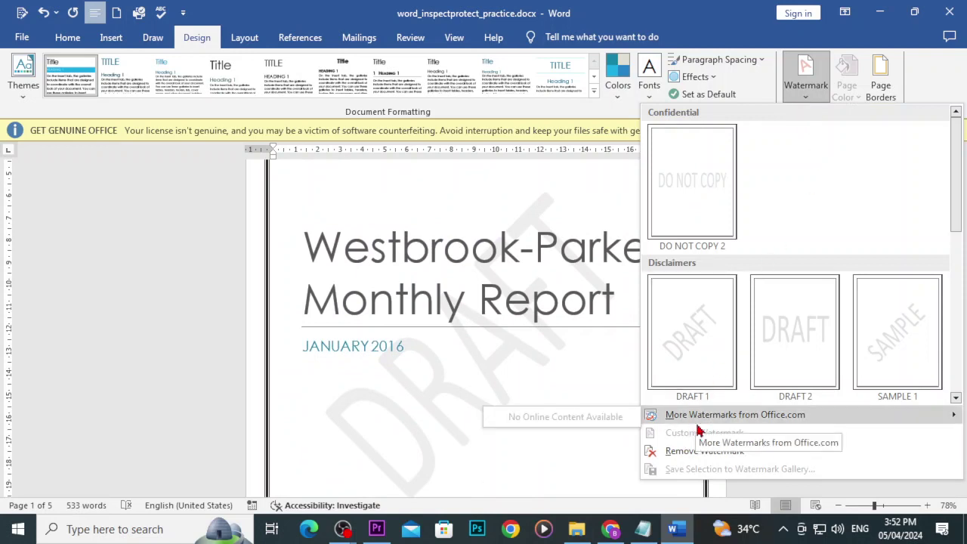
{"action": "right_click", "coordinate": [701, 369]}
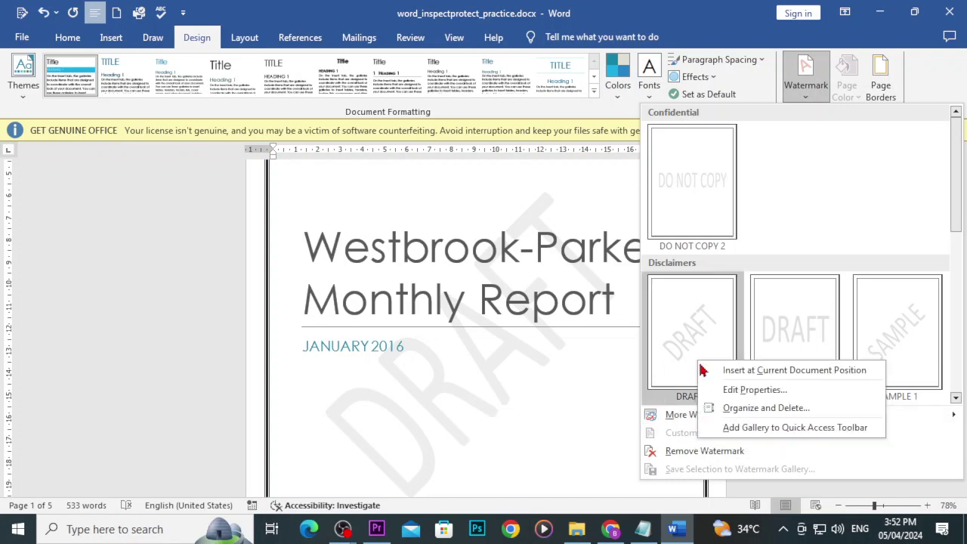
{"action": "left_click", "coordinate": [727, 389]}
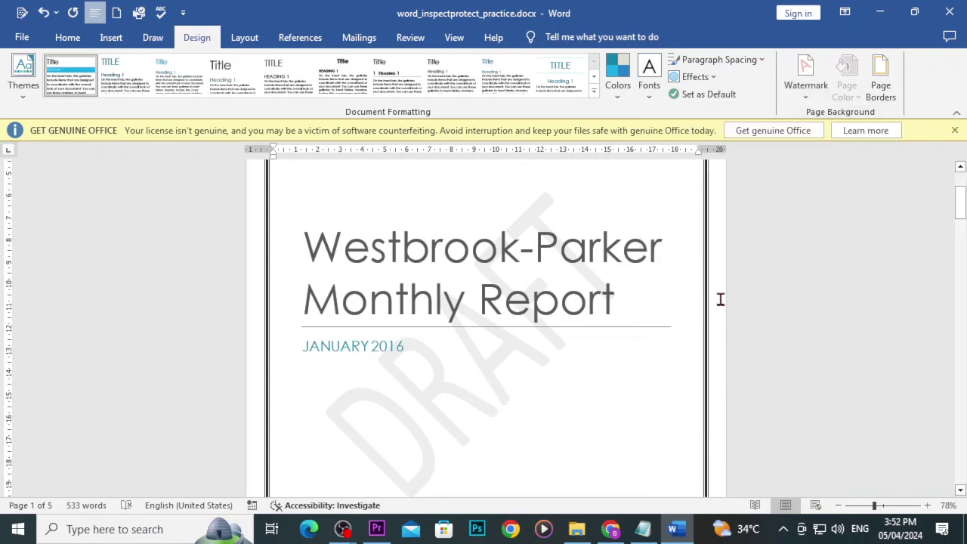
Dismiss the Get Genuine Office licence banner and switch away from Word.
{"action": "scroll", "coordinate": [695, 287], "scroll_direction": "up", "scroll_amount": 2}
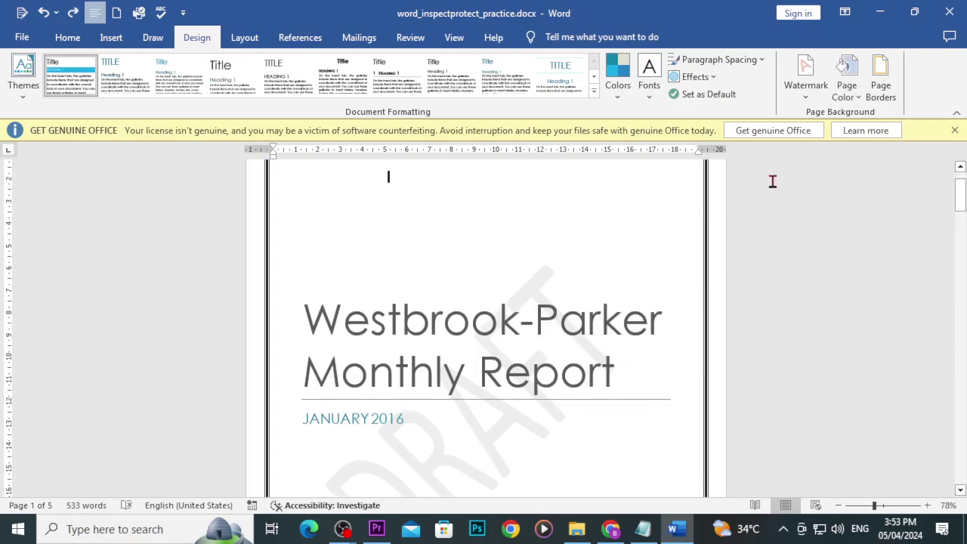
{"action": "left_click", "coordinate": [955, 130]}
{"action": "scroll", "coordinate": [557, 337], "scroll_direction": "down", "scroll_amount": 2}
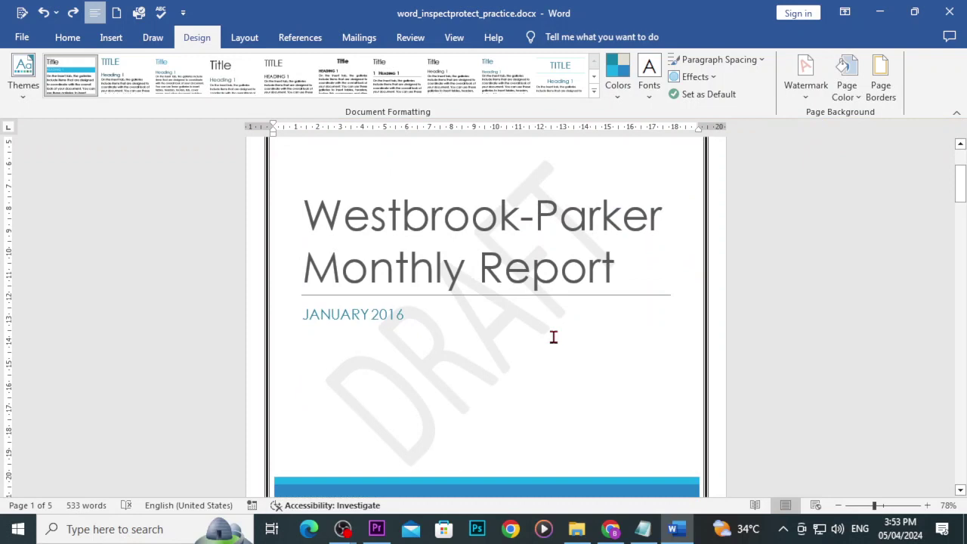
{"action": "scroll", "coordinate": [551, 337], "scroll_direction": "down", "scroll_amount": 3}
{"action": "scroll", "coordinate": [551, 337], "scroll_direction": "up", "scroll_amount": 2}
{"action": "scroll", "coordinate": [551, 337], "scroll_direction": "down", "scroll_amount": 3}
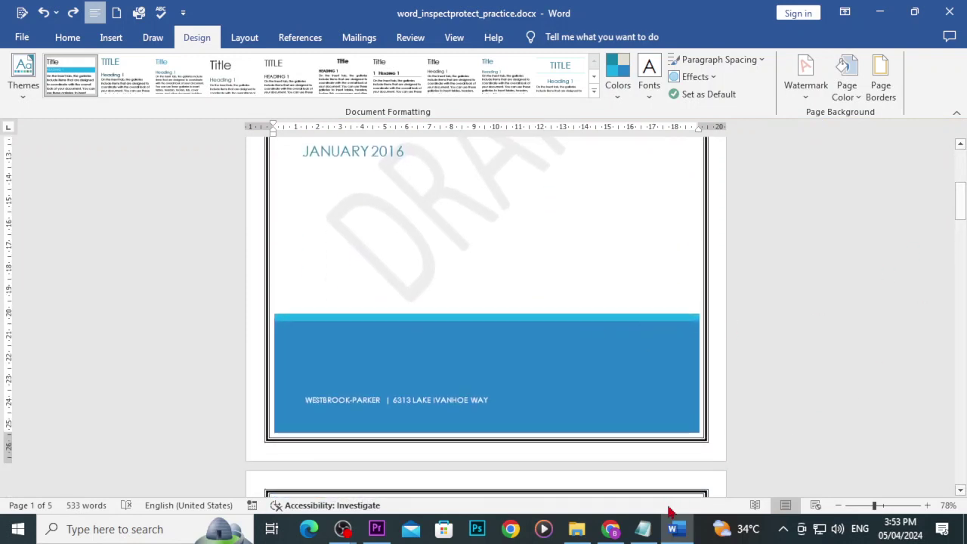
{"action": "left_click", "coordinate": [643, 528]}
Select the My Lovely City title and the Karachi paragraphs on the assignment page.
{"action": "left_click", "coordinate": [610, 528]}
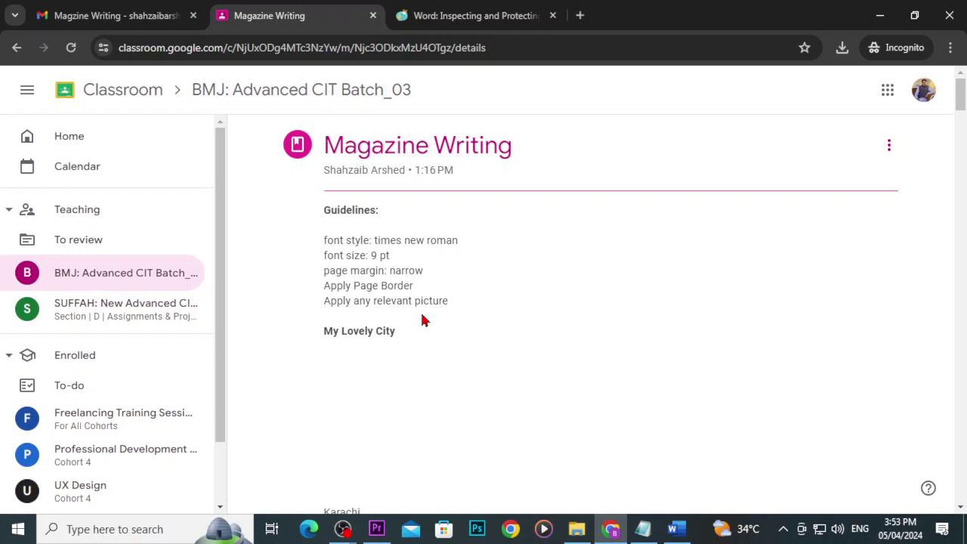
{"action": "scroll", "coordinate": [404, 321], "scroll_direction": "down", "scroll_amount": 2}
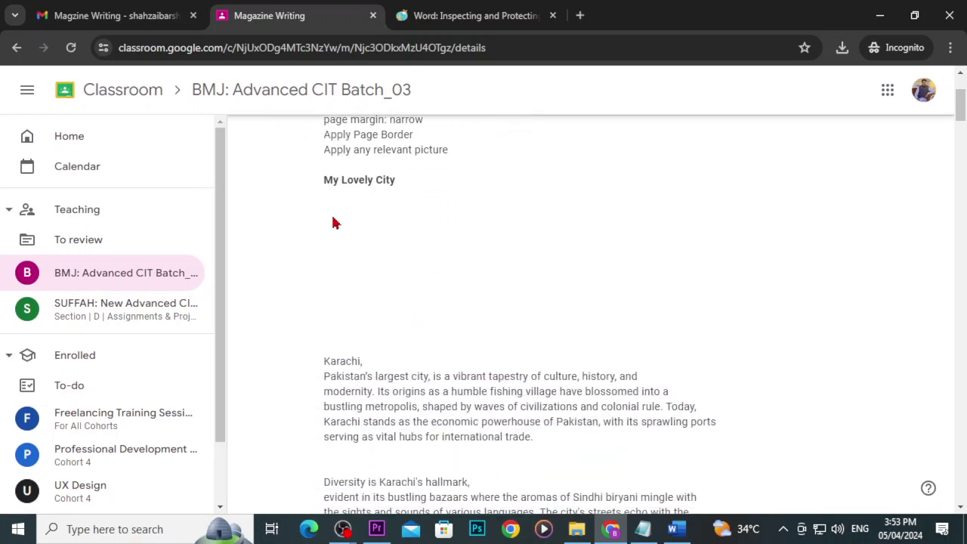
{"action": "left_click_drag", "start_coordinate": [320, 191], "coordinate": [406, 187]}
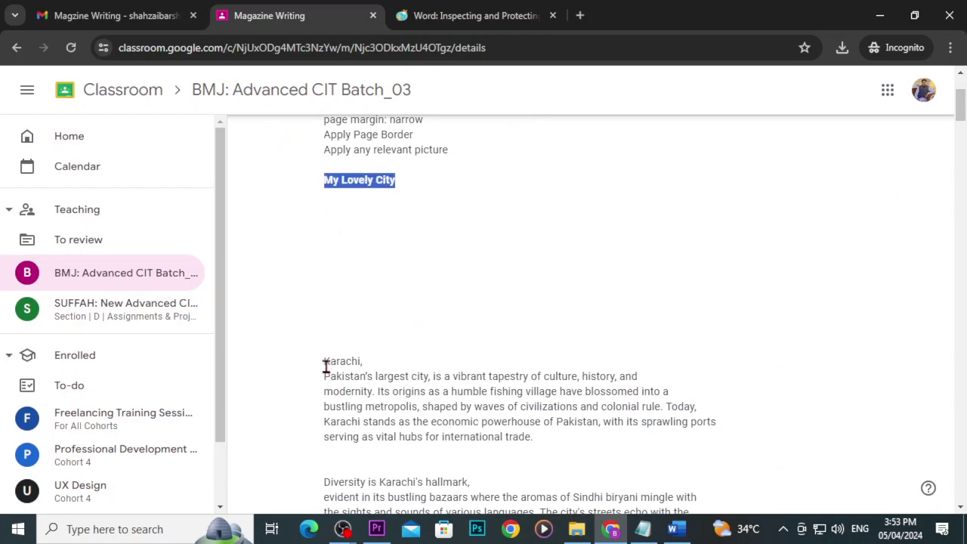
{"action": "left_click_drag", "start_coordinate": [324, 363], "coordinate": [478, 418]}
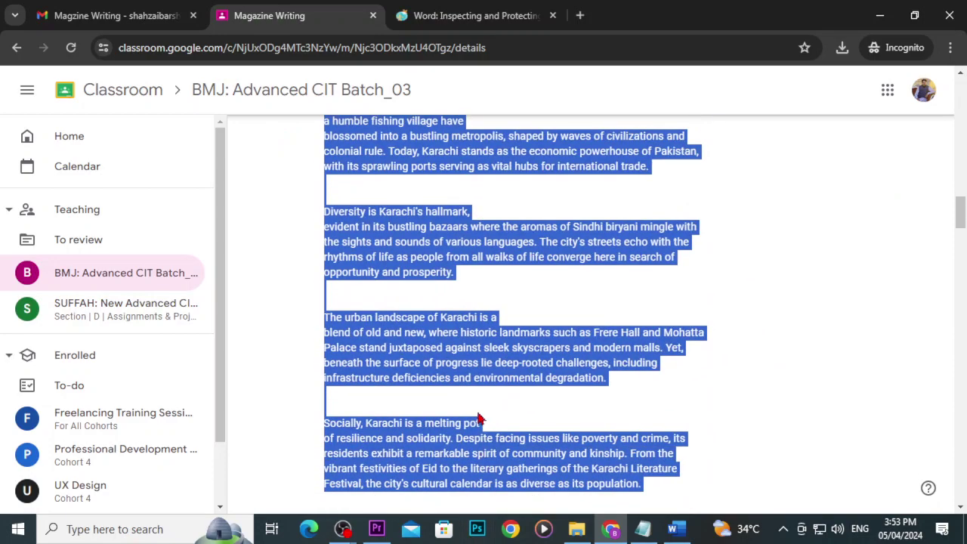
Close the Westbrook-Parker report without saving and open magzine My Lovely City.docx from Downloads.
{"action": "left_click", "coordinate": [677, 528]}
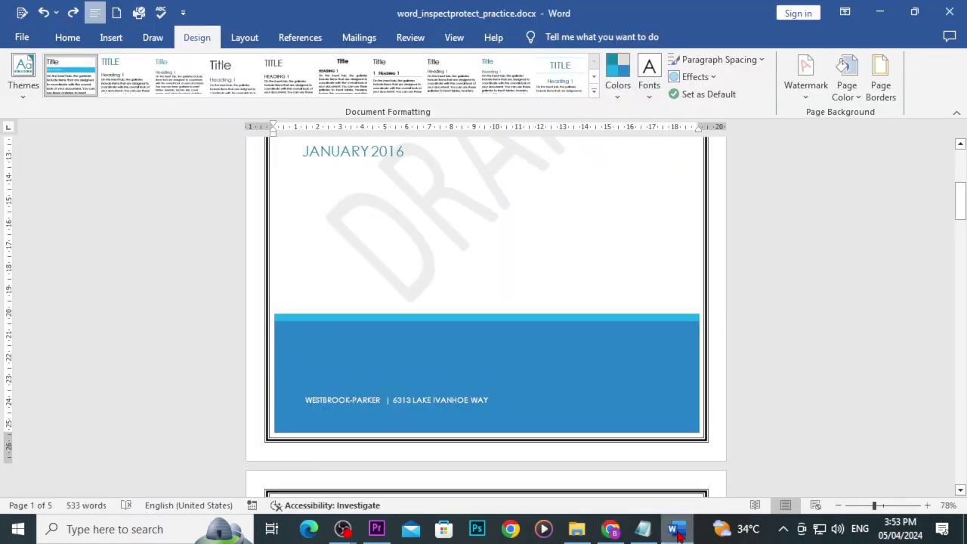
{"action": "left_click", "coordinate": [957, 6]}
{"action": "left_click", "coordinate": [563, 293]}
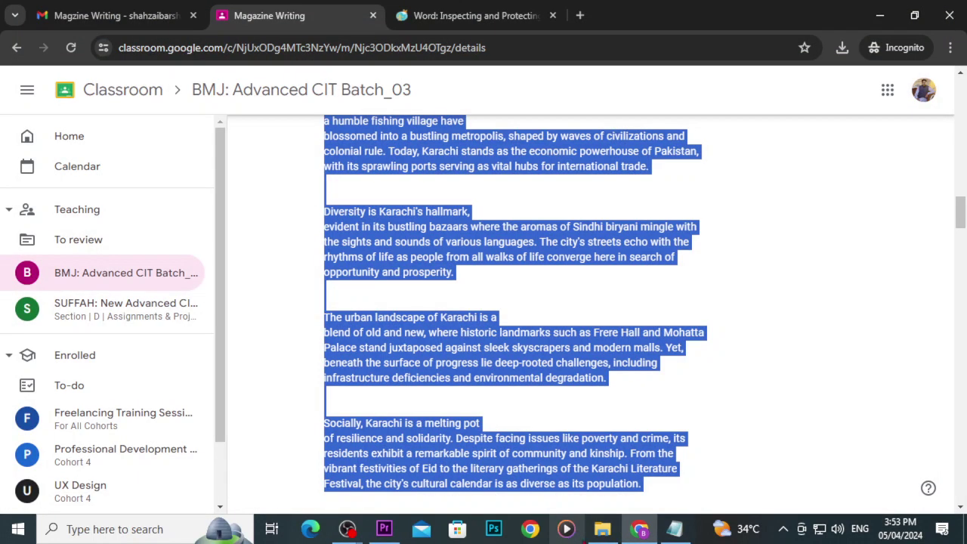
{"action": "left_click", "coordinate": [602, 529]}
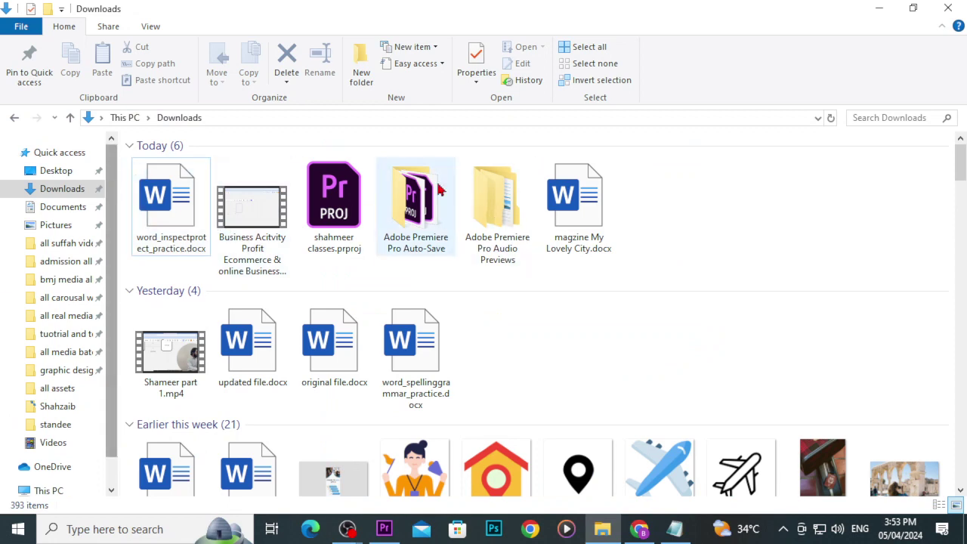
{"action": "double_click", "coordinate": [561, 210]}
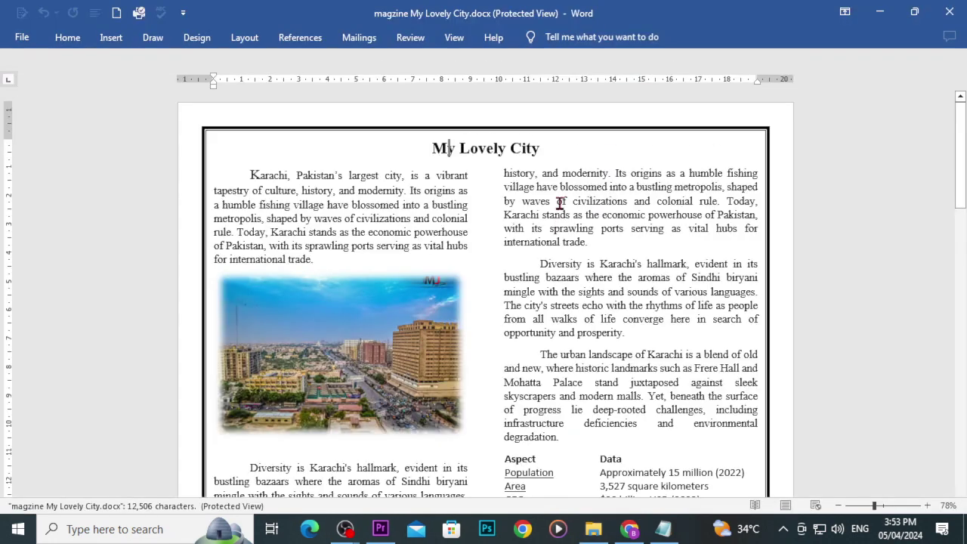
Enable editing on the magazine document and check the body text font size.
{"action": "left_click", "coordinate": [627, 65]}
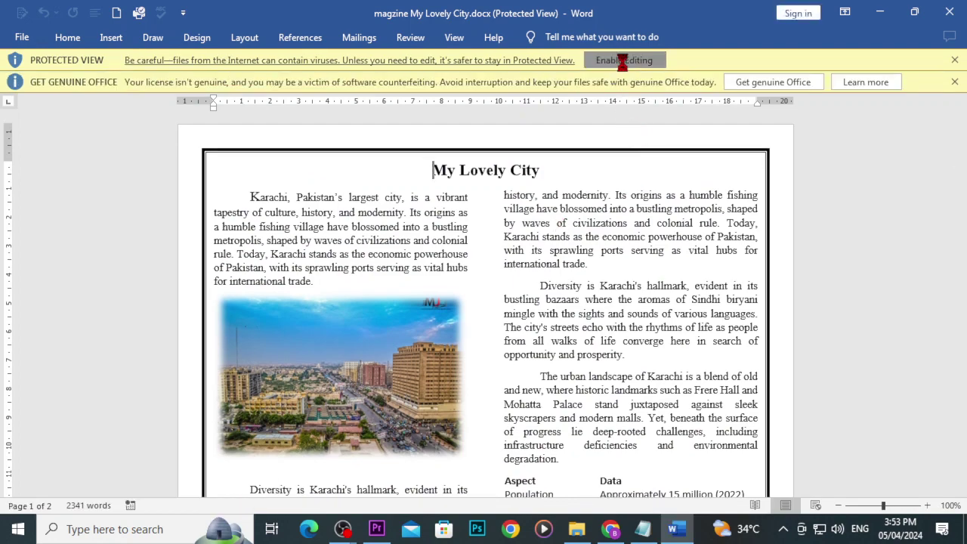
{"action": "scroll", "coordinate": [793, 350], "scroll_direction": "down", "scroll_amount": 3}
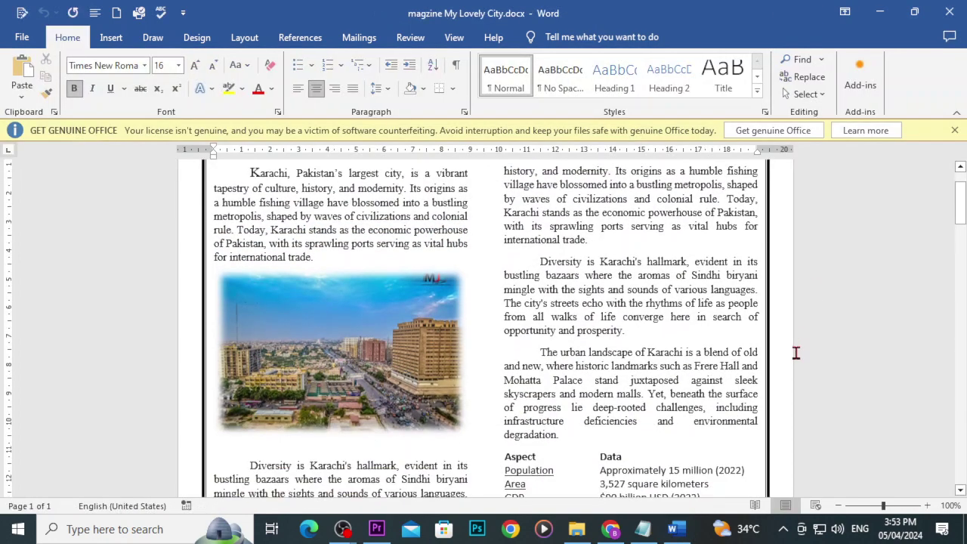
{"action": "scroll", "coordinate": [793, 353], "scroll_direction": "up", "scroll_amount": 3}
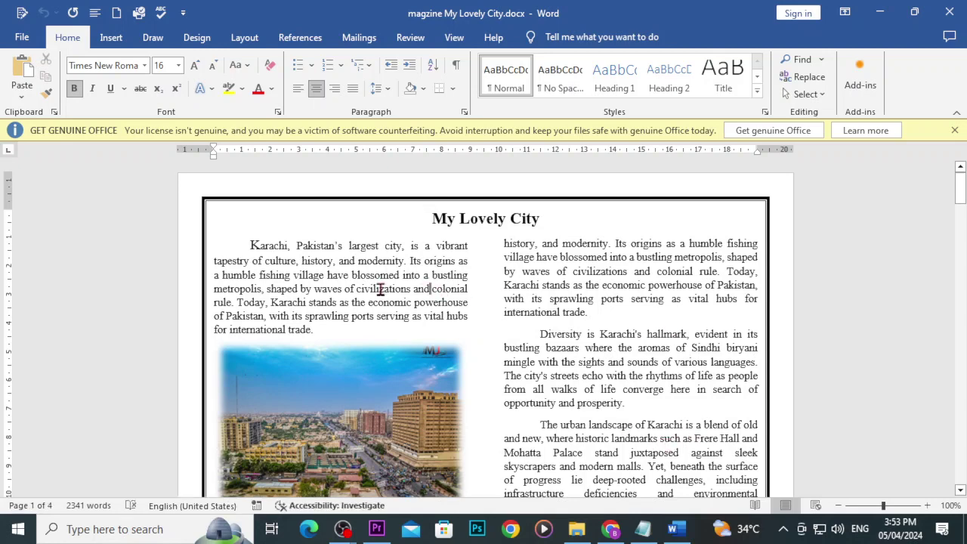
{"action": "left_click_drag", "start_coordinate": [379, 289], "coordinate": [429, 289]}
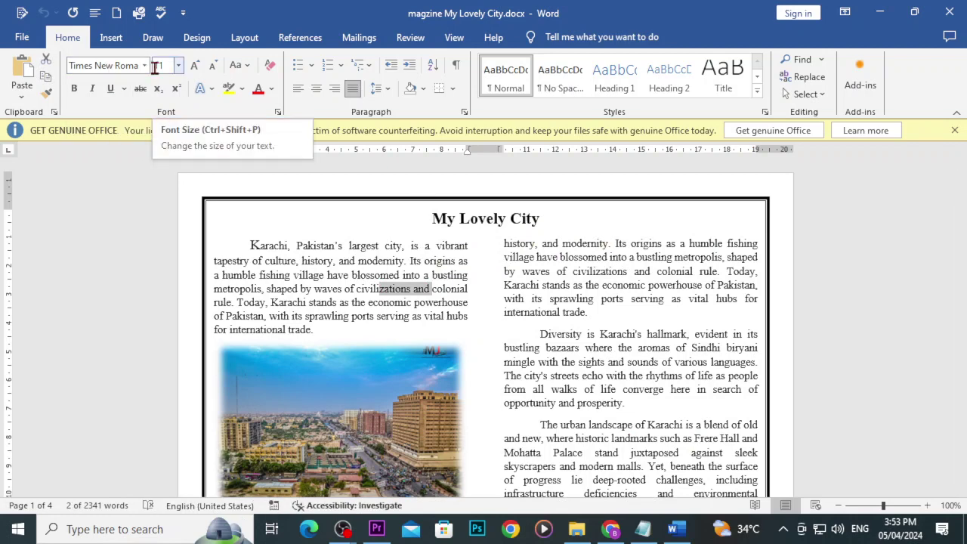
{"action": "scroll", "coordinate": [319, 318], "scroll_direction": "down", "scroll_amount": 3}
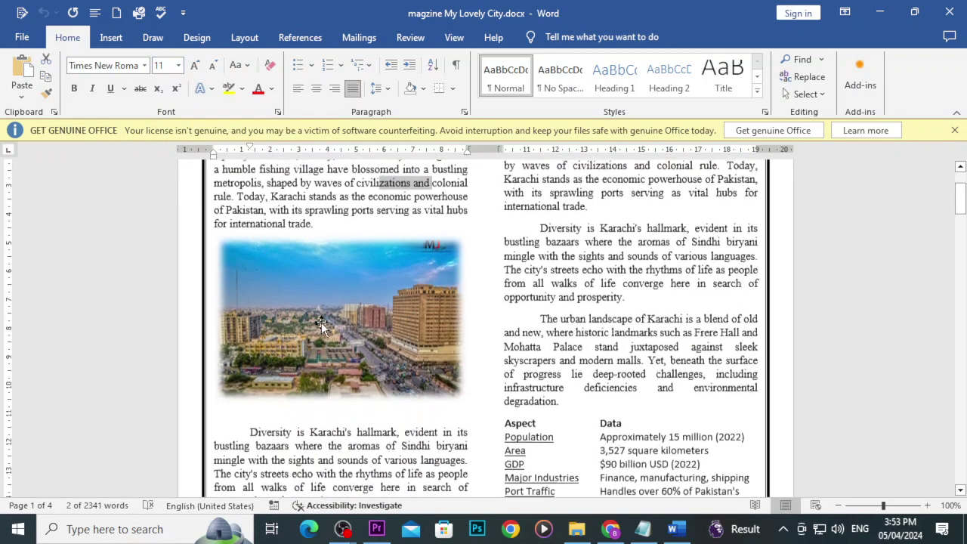
Select the Karachi city image, then select the Aspect/Data table rows.
{"action": "left_click", "coordinate": [320, 305]}
{"action": "scroll", "coordinate": [425, 352], "scroll_direction": "down", "scroll_amount": 4}
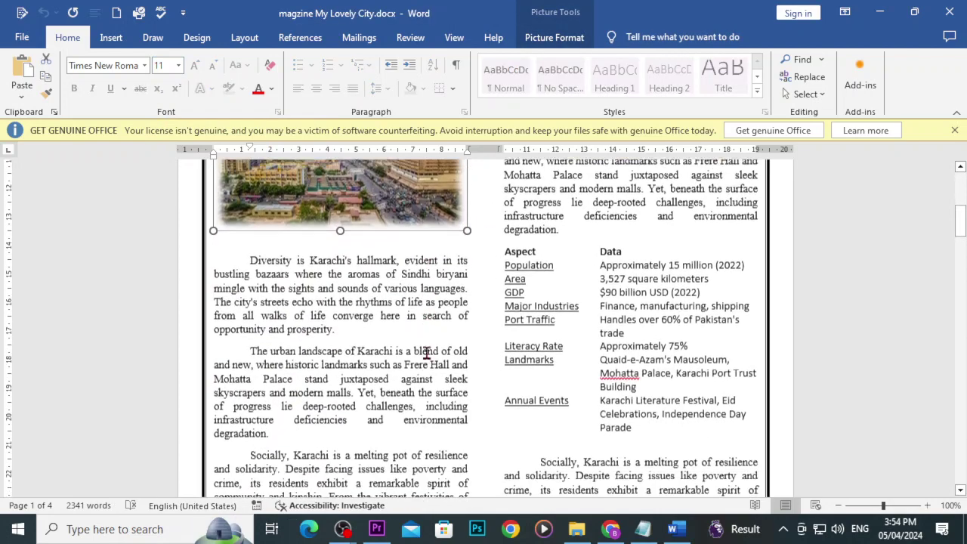
{"action": "scroll", "coordinate": [427, 351], "scroll_direction": "down", "scroll_amount": 2}
{"action": "scroll", "coordinate": [427, 352], "scroll_direction": "up", "scroll_amount": 1}
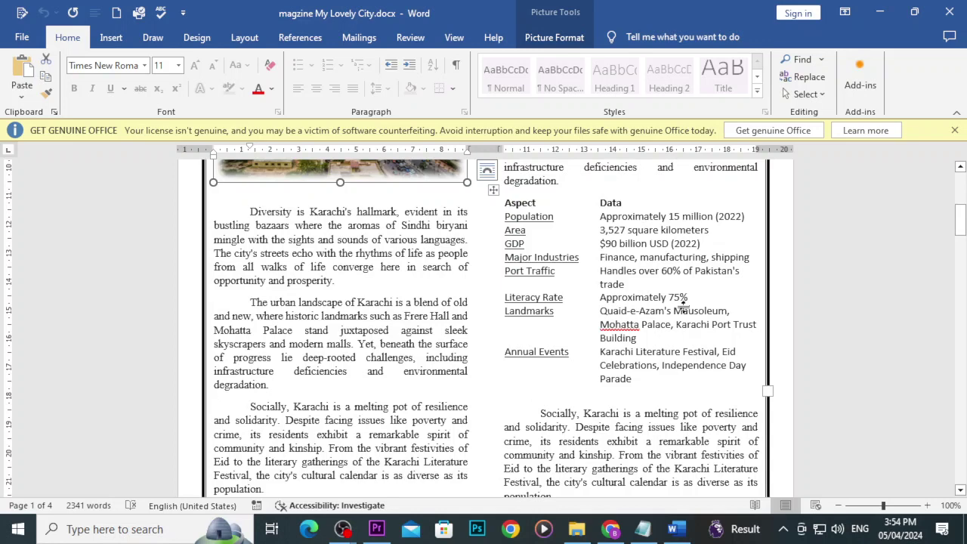
{"action": "left_click_drag", "start_coordinate": [646, 387], "coordinate": [498, 198]}
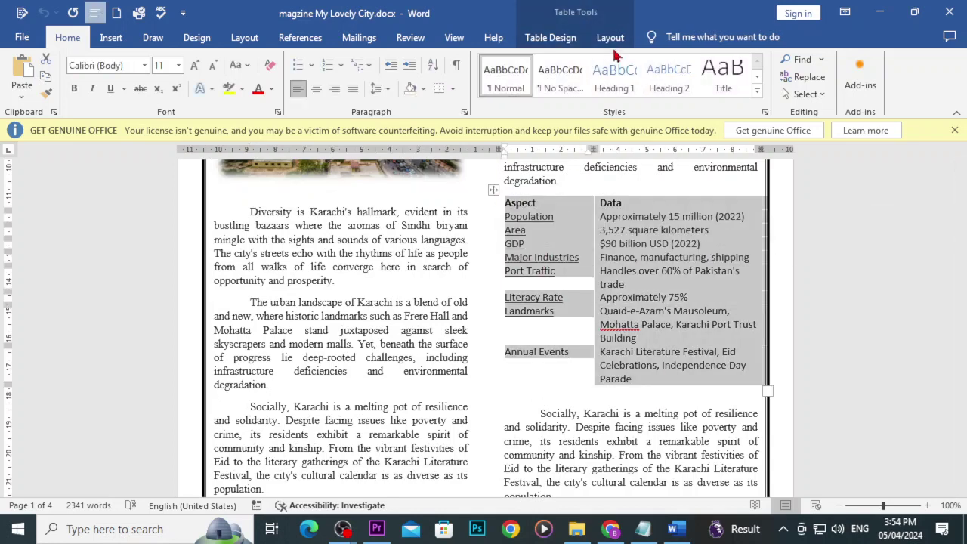
{"action": "left_click", "coordinate": [597, 42]}
{"action": "left_click", "coordinate": [557, 39]}
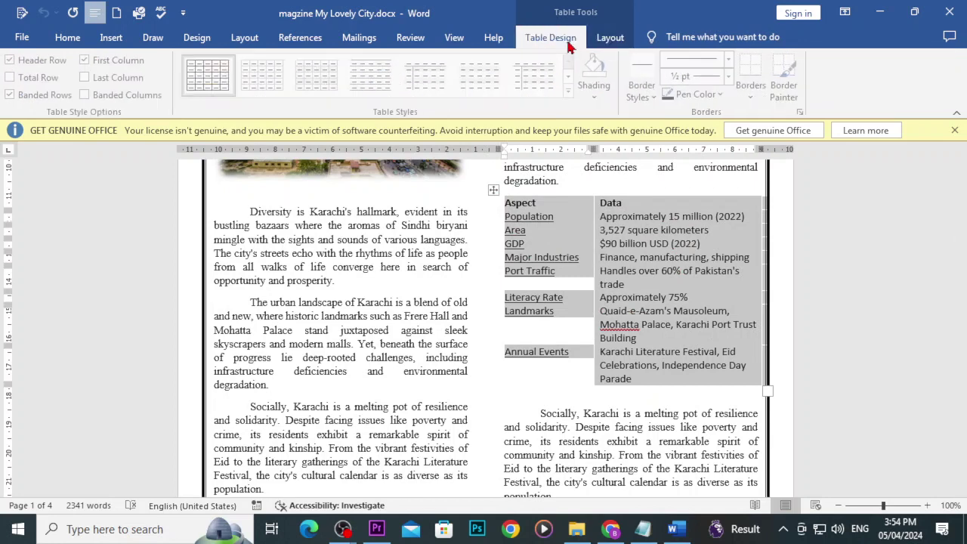
{"action": "left_click", "coordinate": [754, 87]}
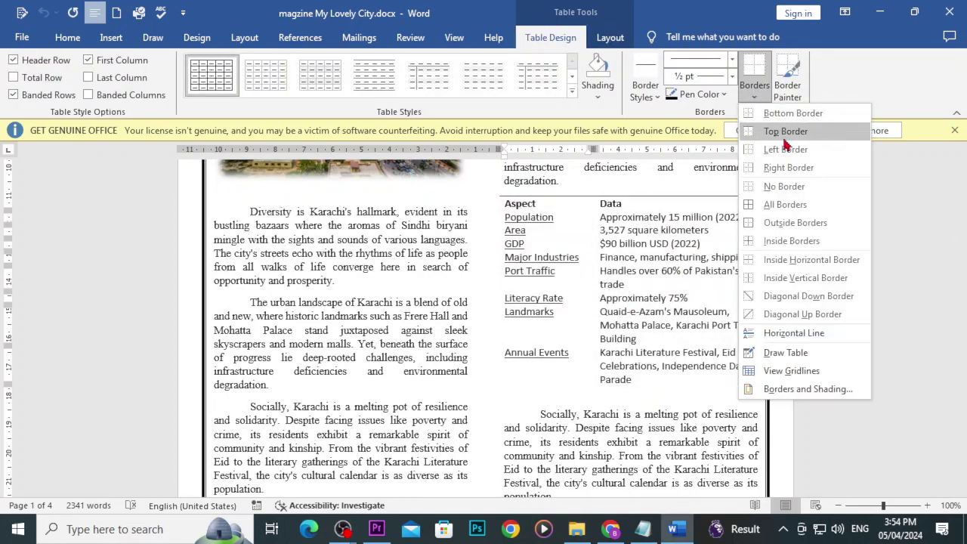
{"action": "left_click", "coordinate": [785, 203]}
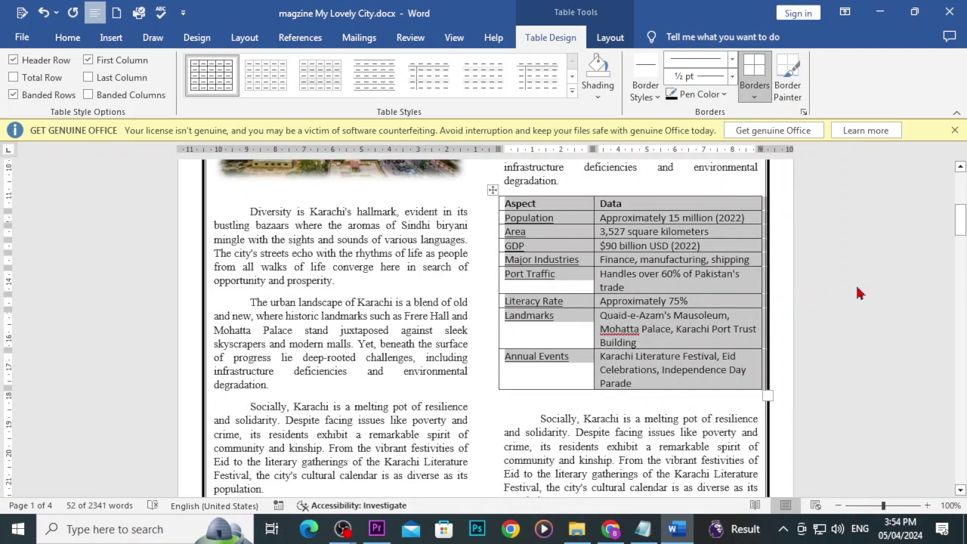
{"action": "left_click", "coordinate": [754, 89]}
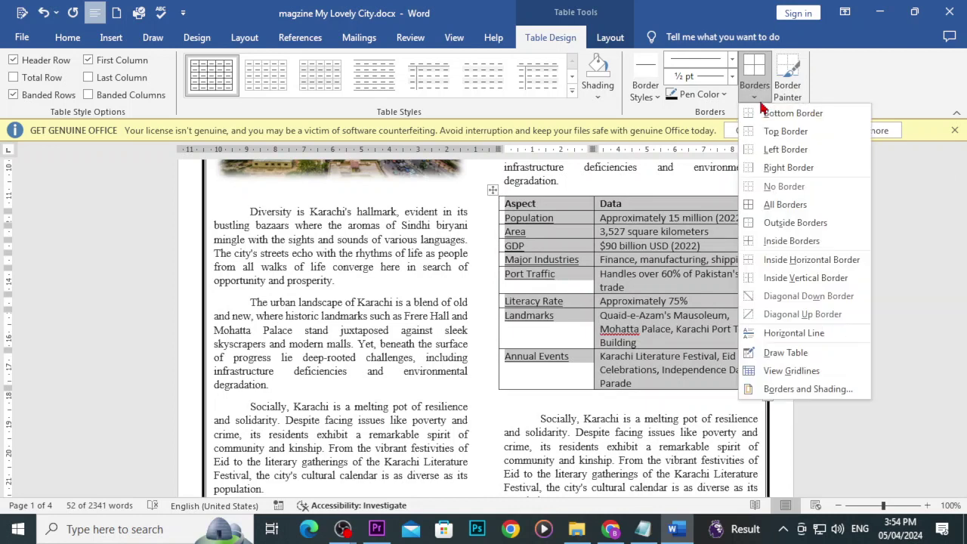
{"action": "left_click", "coordinate": [784, 186]}
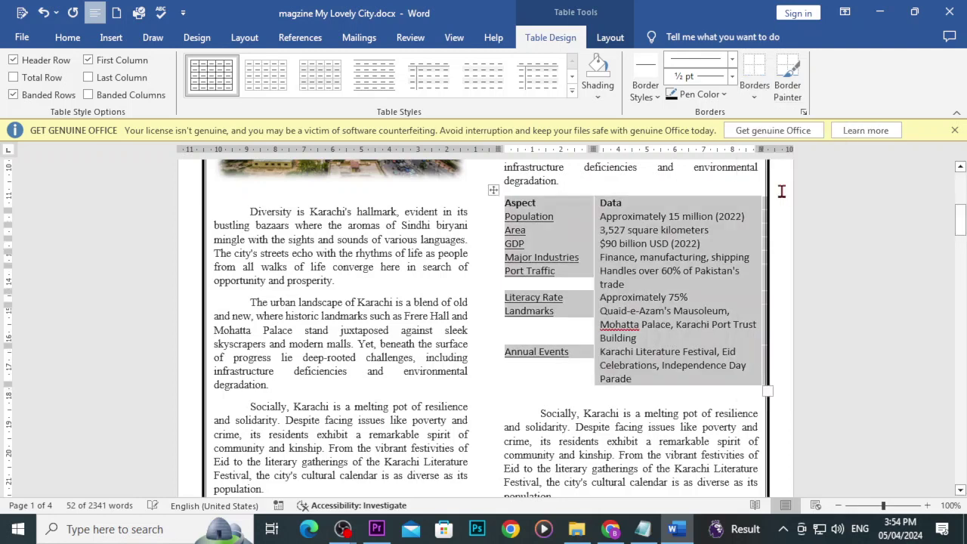
{"action": "left_click", "coordinate": [833, 263]}
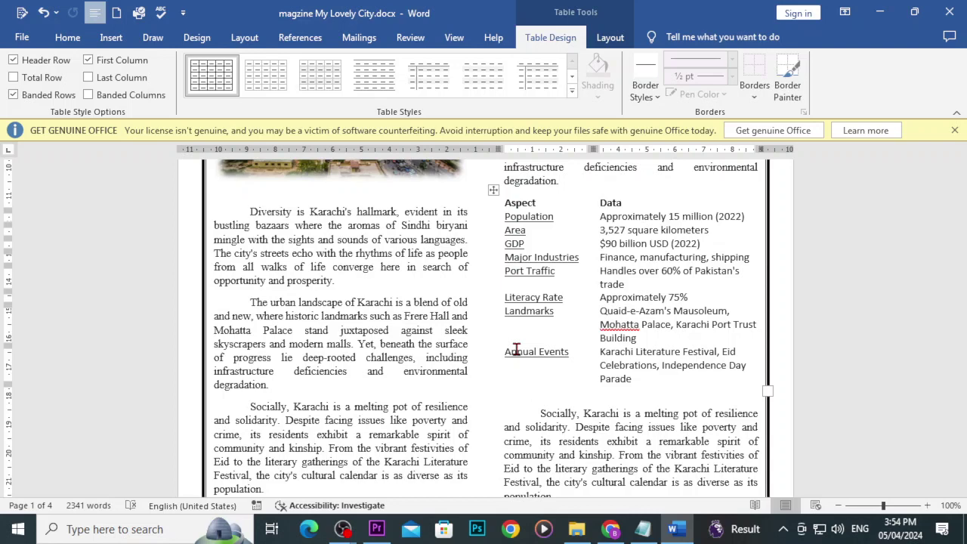
{"action": "mouse_move", "coordinate": [498, 310]}
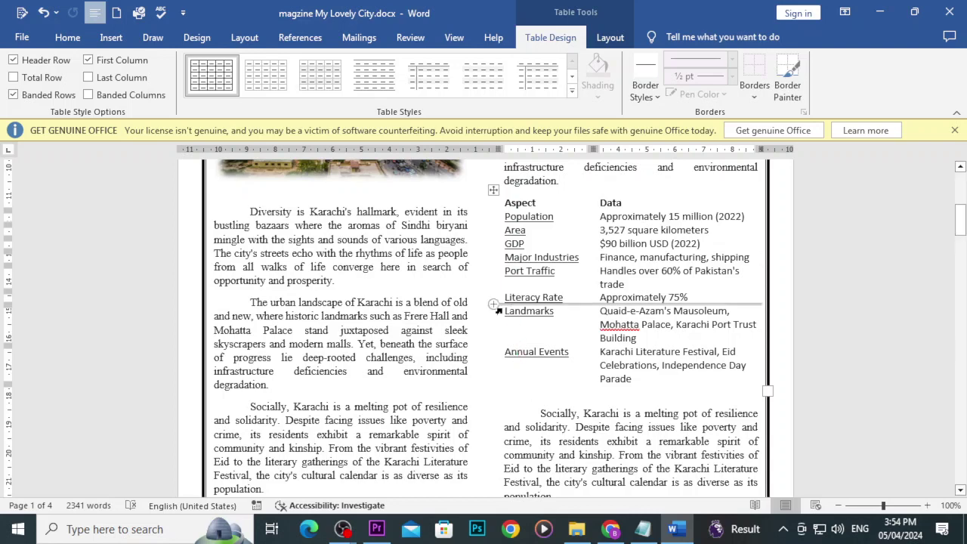
{"action": "scroll", "coordinate": [506, 320], "scroll_direction": "down", "scroll_amount": 1}
{"action": "scroll", "coordinate": [507, 320], "scroll_direction": "down", "scroll_amount": 2}
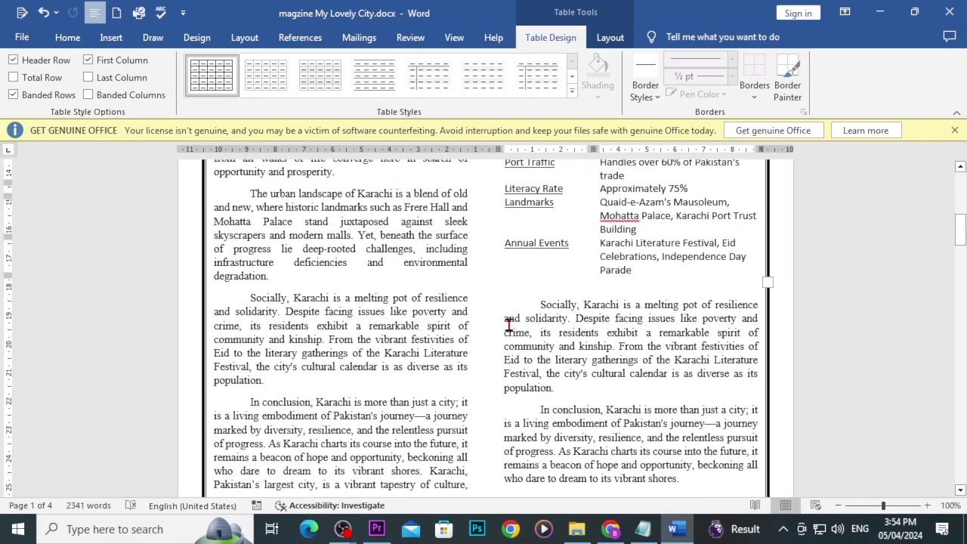
{"action": "scroll", "coordinate": [406, 408], "scroll_direction": "up", "scroll_amount": 5}
{"action": "scroll", "coordinate": [406, 408], "scroll_direction": "up", "scroll_amount": 5}
{"action": "scroll", "coordinate": [406, 408], "scroll_direction": "up", "scroll_amount": 1}
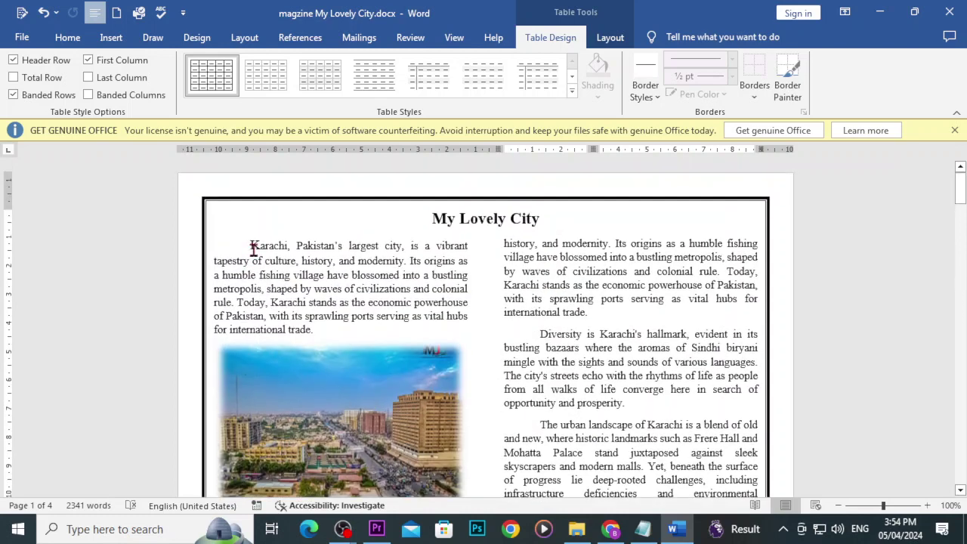
Enlarge the opening K of Karachi to 36 pt with Ctrl+Shift+>.
{"action": "left_click_drag", "start_coordinate": [250, 246], "coordinate": [260, 246]}
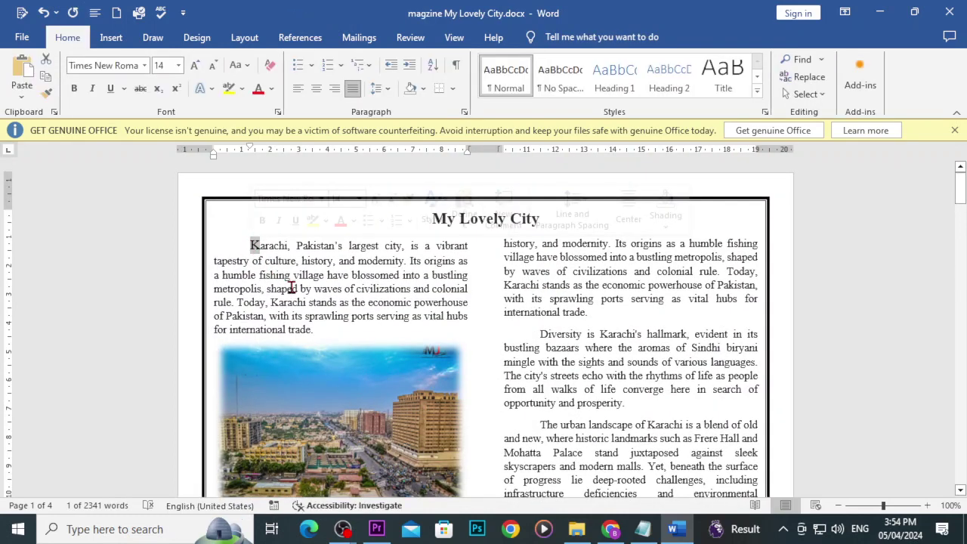
{"action": "key", "text": "ctrl+shift+period"}
{"action": "key", "text": "ctrl+shift+period"}
{"action": "key", "text": "ctrl+shift+period"}
{"action": "key", "text": "ctrl+shift+period"}
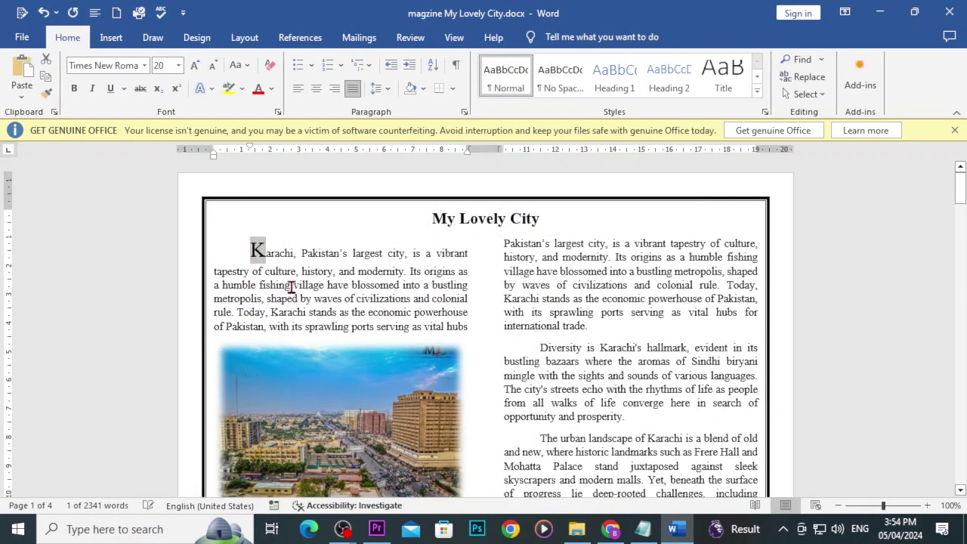
{"action": "key", "text": "ctrl+shift+period"}
{"action": "key", "text": "ctrl+shift+period"}
{"action": "key", "text": "ctrl+shift+period"}
{"action": "key", "text": "ctrl+shift+period"}
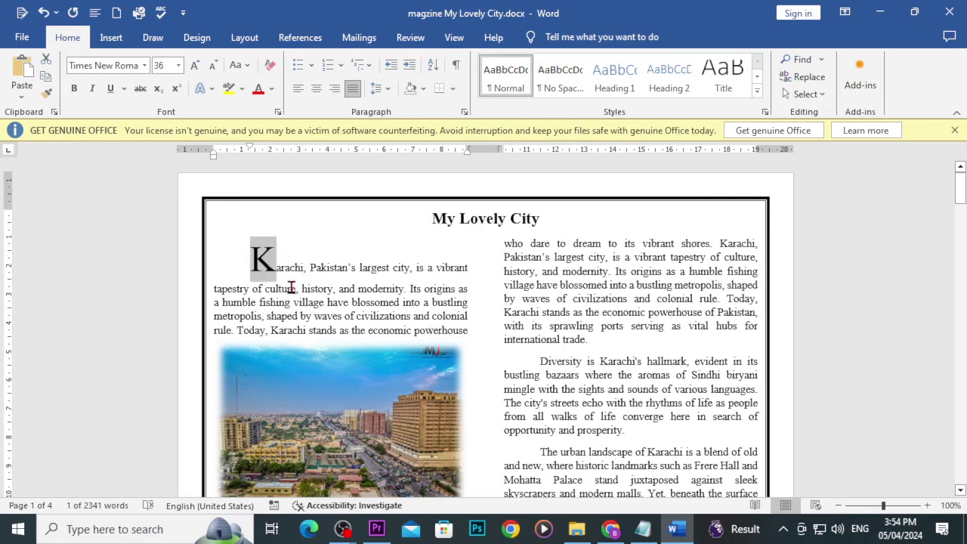
{"action": "scroll", "coordinate": [377, 366], "scroll_direction": "down", "scroll_amount": 1}
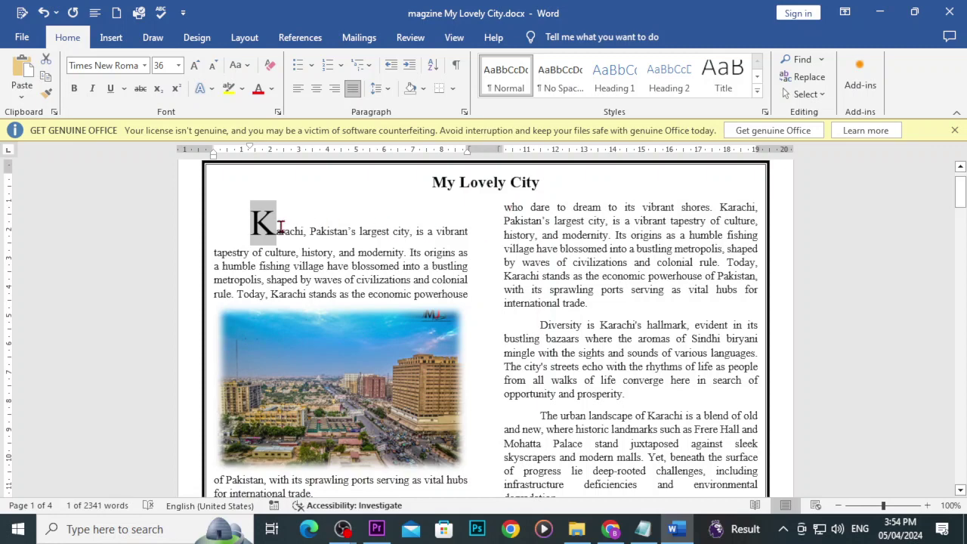
{"action": "scroll", "coordinate": [278, 300], "scroll_direction": "up", "scroll_amount": 1}
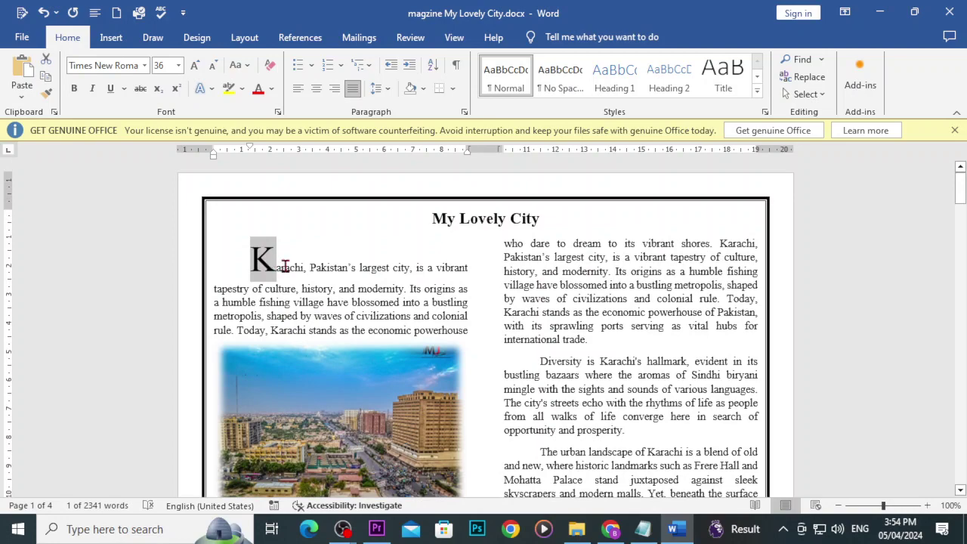
{"action": "scroll", "coordinate": [286, 267], "scroll_direction": "down", "scroll_amount": 5}
Scroll through the first pages of the Karachi magazine document.
{"action": "scroll", "coordinate": [319, 210], "scroll_direction": "down", "scroll_amount": 8}
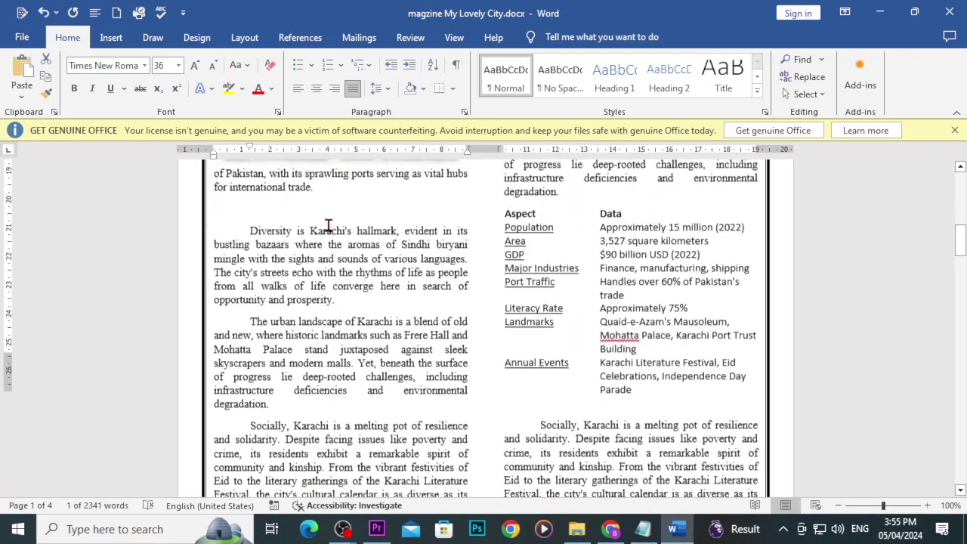
{"action": "scroll", "coordinate": [328, 222], "scroll_direction": "down", "scroll_amount": 7}
{"action": "scroll", "coordinate": [352, 250], "scroll_direction": "down", "scroll_amount": 6}
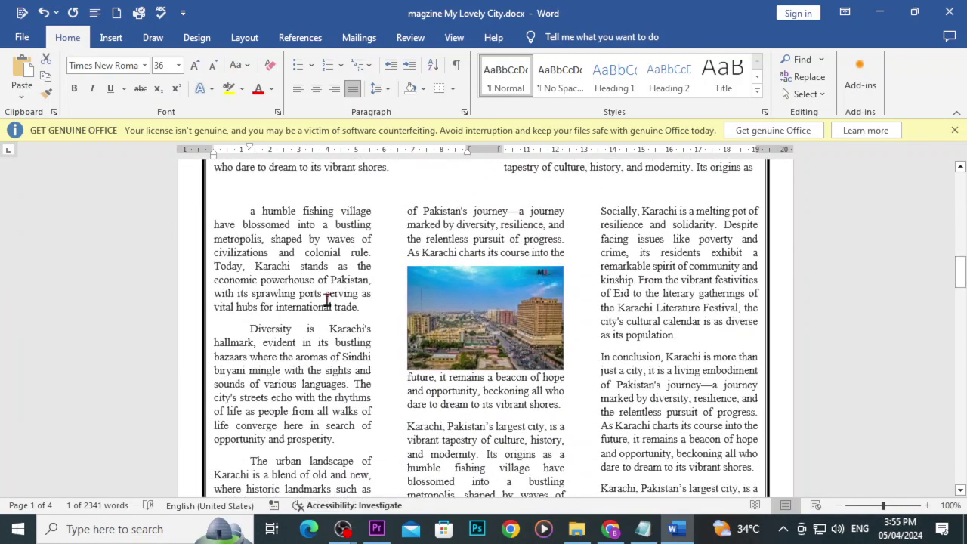
{"action": "scroll", "coordinate": [338, 302], "scroll_direction": "up", "scroll_amount": 1}
{"action": "scroll", "coordinate": [342, 310], "scroll_direction": "up", "scroll_amount": 3}
{"action": "scroll", "coordinate": [342, 310], "scroll_direction": "down", "scroll_amount": 3}
{"action": "scroll", "coordinate": [384, 317], "scroll_direction": "down", "scroll_amount": 4}
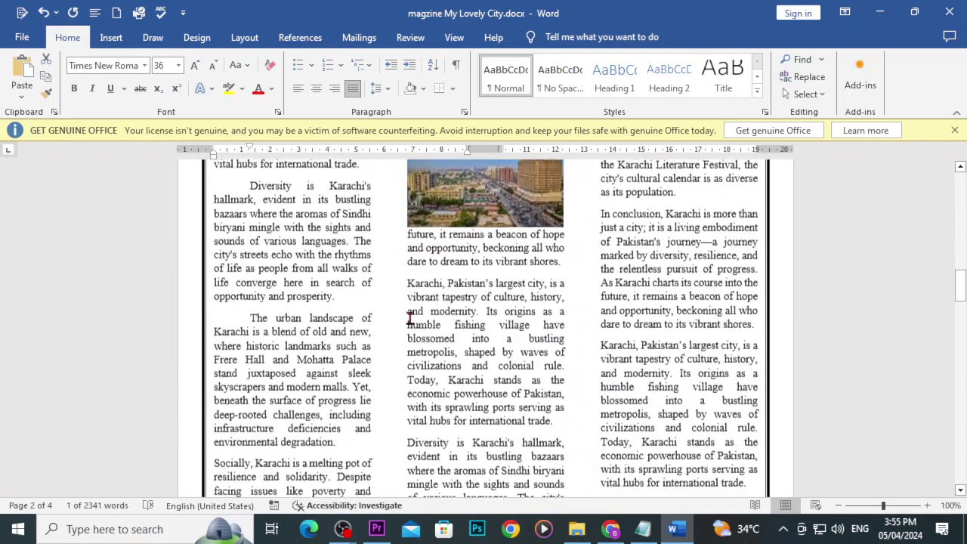
Continue down to page 4, then bring OBS Studio to the front.
{"action": "scroll", "coordinate": [414, 322], "scroll_direction": "down", "scroll_amount": 3}
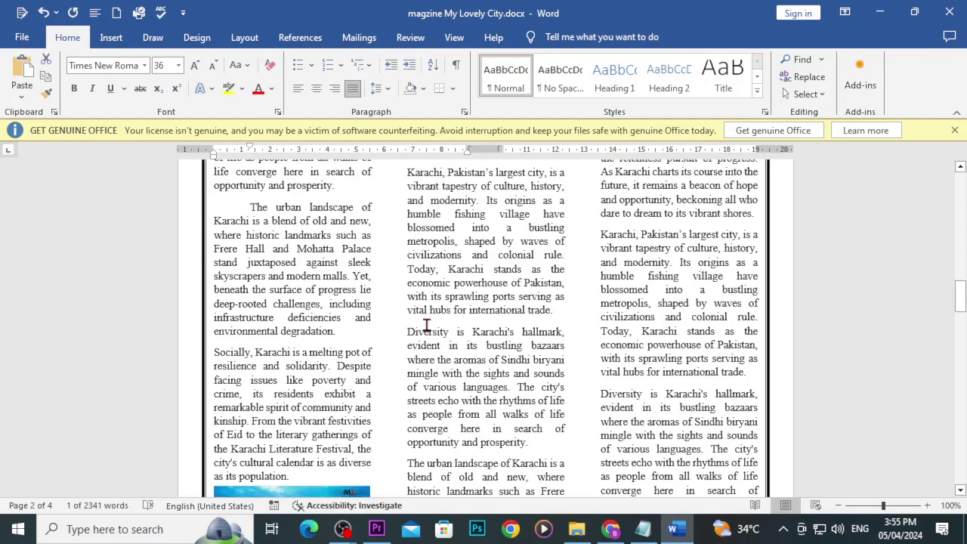
{"action": "scroll", "coordinate": [423, 333], "scroll_direction": "down", "scroll_amount": 4}
{"action": "scroll", "coordinate": [445, 342], "scroll_direction": "down", "scroll_amount": 2}
{"action": "scroll", "coordinate": [433, 345], "scroll_direction": "down", "scroll_amount": 2}
{"action": "scroll", "coordinate": [433, 344], "scroll_direction": "down", "scroll_amount": 4}
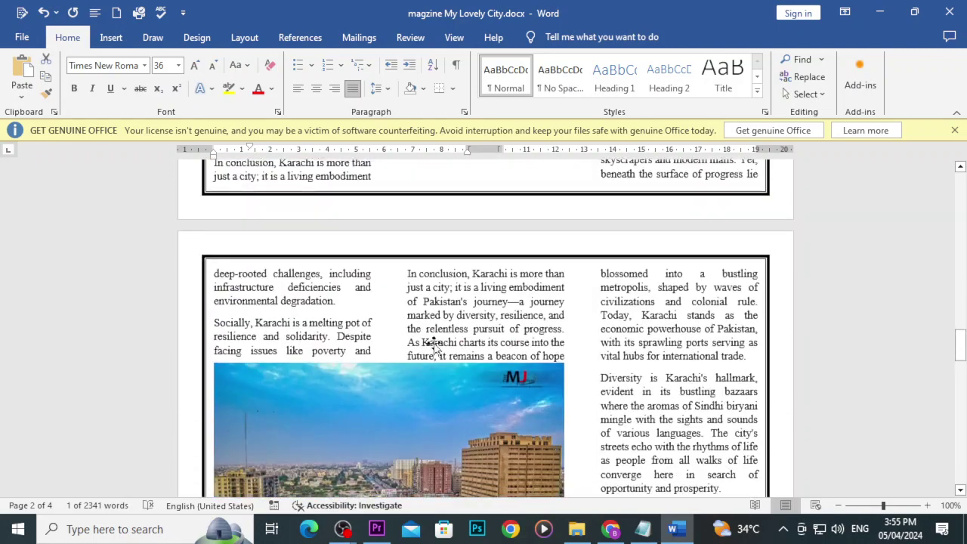
{"action": "scroll", "coordinate": [434, 344], "scroll_direction": "down", "scroll_amount": 2}
{"action": "scroll", "coordinate": [434, 343], "scroll_direction": "down", "scroll_amount": 3}
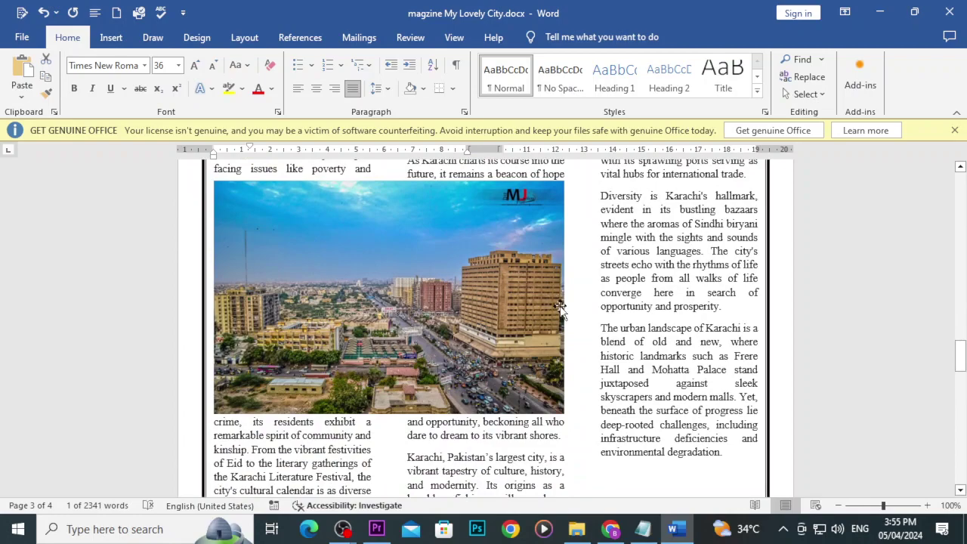
{"action": "scroll", "coordinate": [560, 306], "scroll_direction": "down", "scroll_amount": 7}
{"action": "scroll", "coordinate": [560, 306], "scroll_direction": "down", "scroll_amount": 4}
{"action": "scroll", "coordinate": [559, 306], "scroll_direction": "down", "scroll_amount": 5}
{"action": "scroll", "coordinate": [560, 306], "scroll_direction": "down", "scroll_amount": 5}
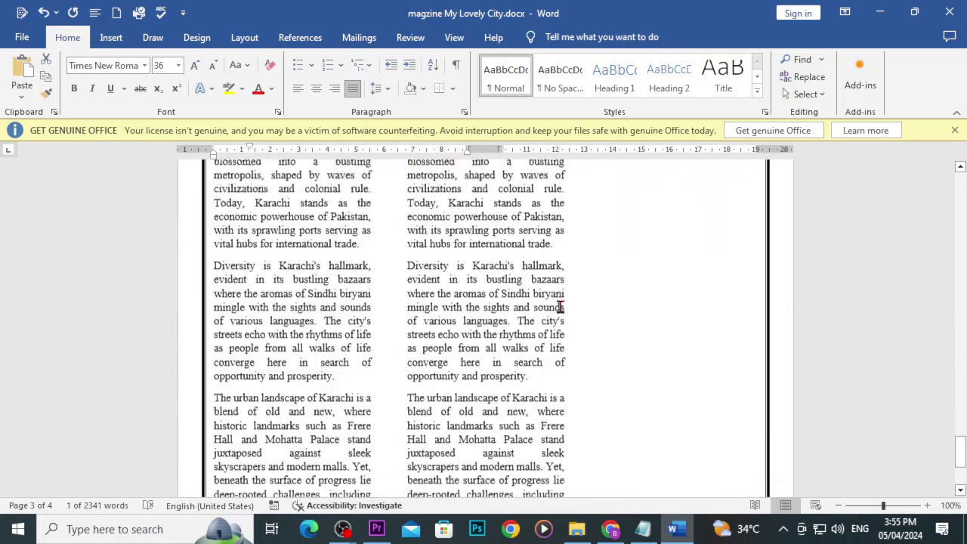
{"action": "scroll", "coordinate": [559, 306], "scroll_direction": "down", "scroll_amount": 5}
{"action": "scroll", "coordinate": [552, 321], "scroll_direction": "down", "scroll_amount": 1}
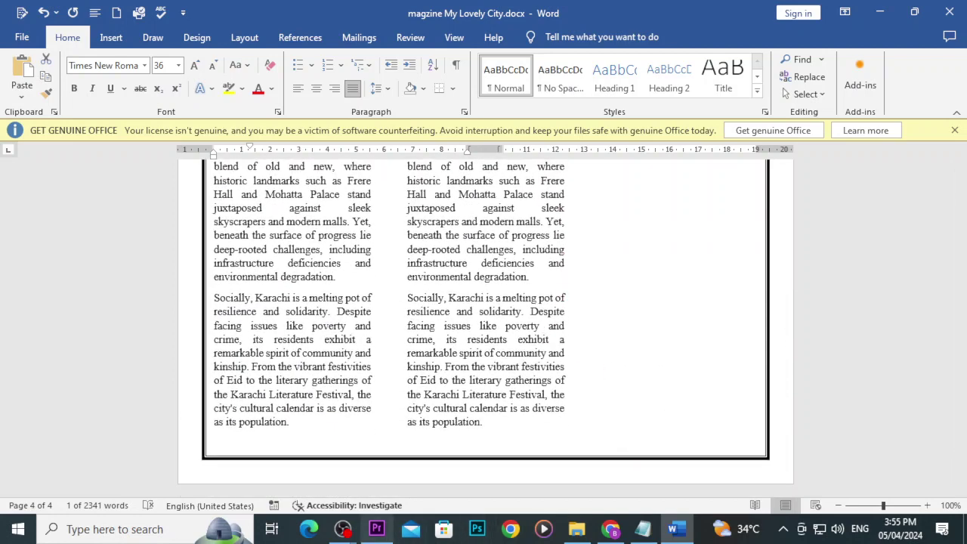
{"action": "mouse_move", "coordinate": [357, 535]}
{"action": "left_click", "coordinate": [260, 460]}
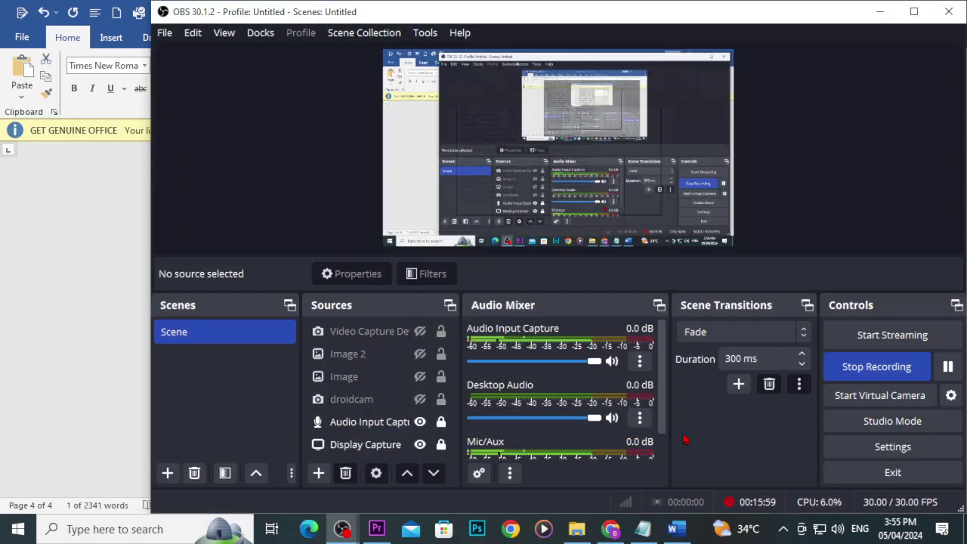